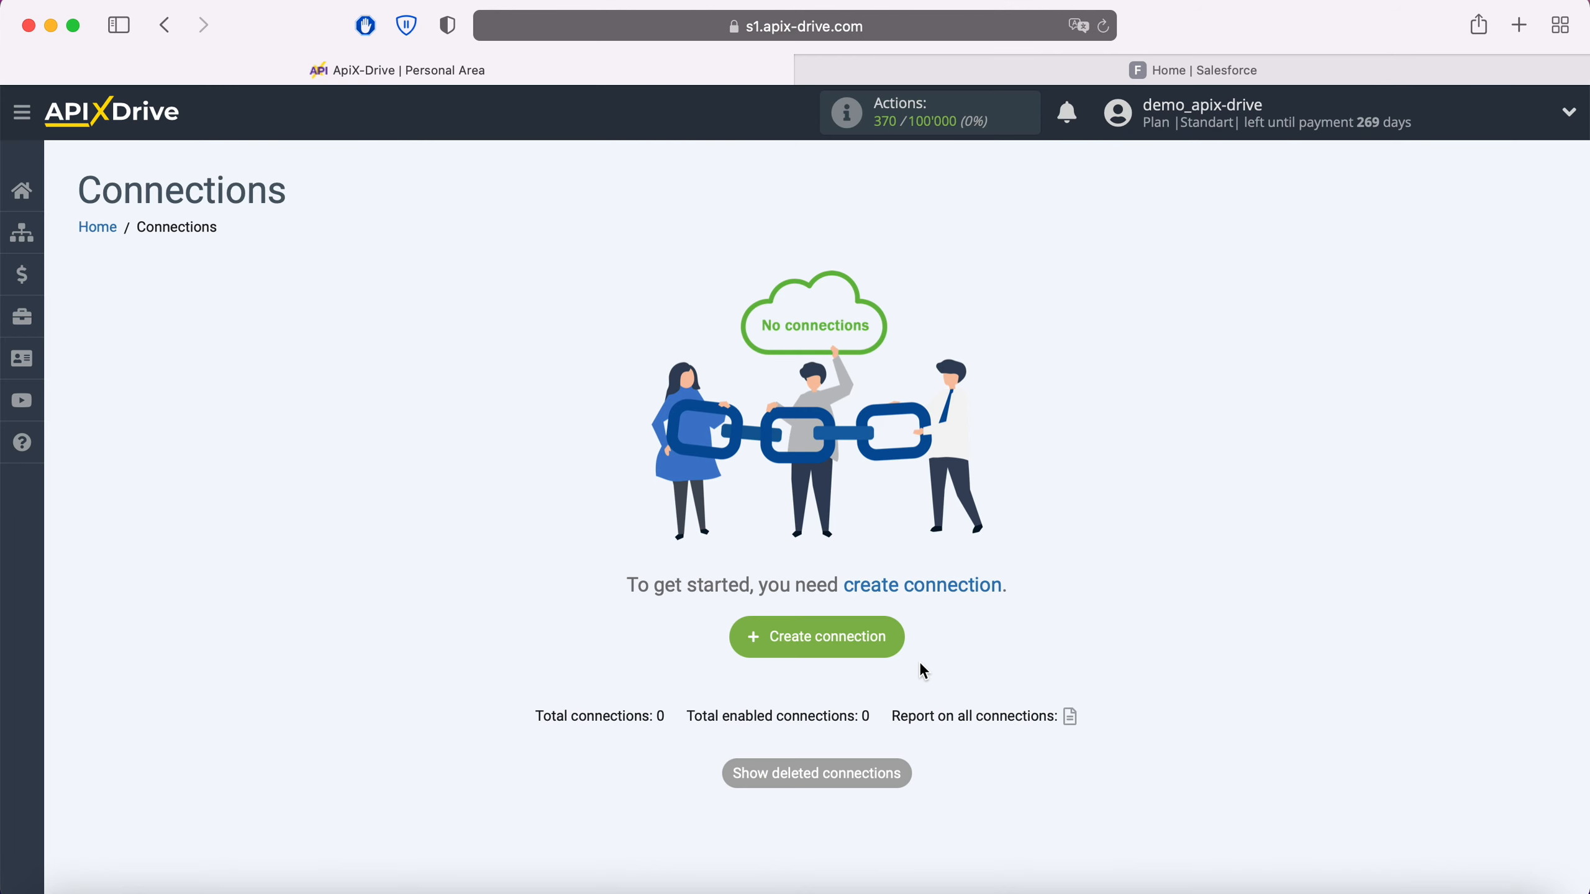
Step: Create a new connection and set Facebook as its data source system
click(892, 642)
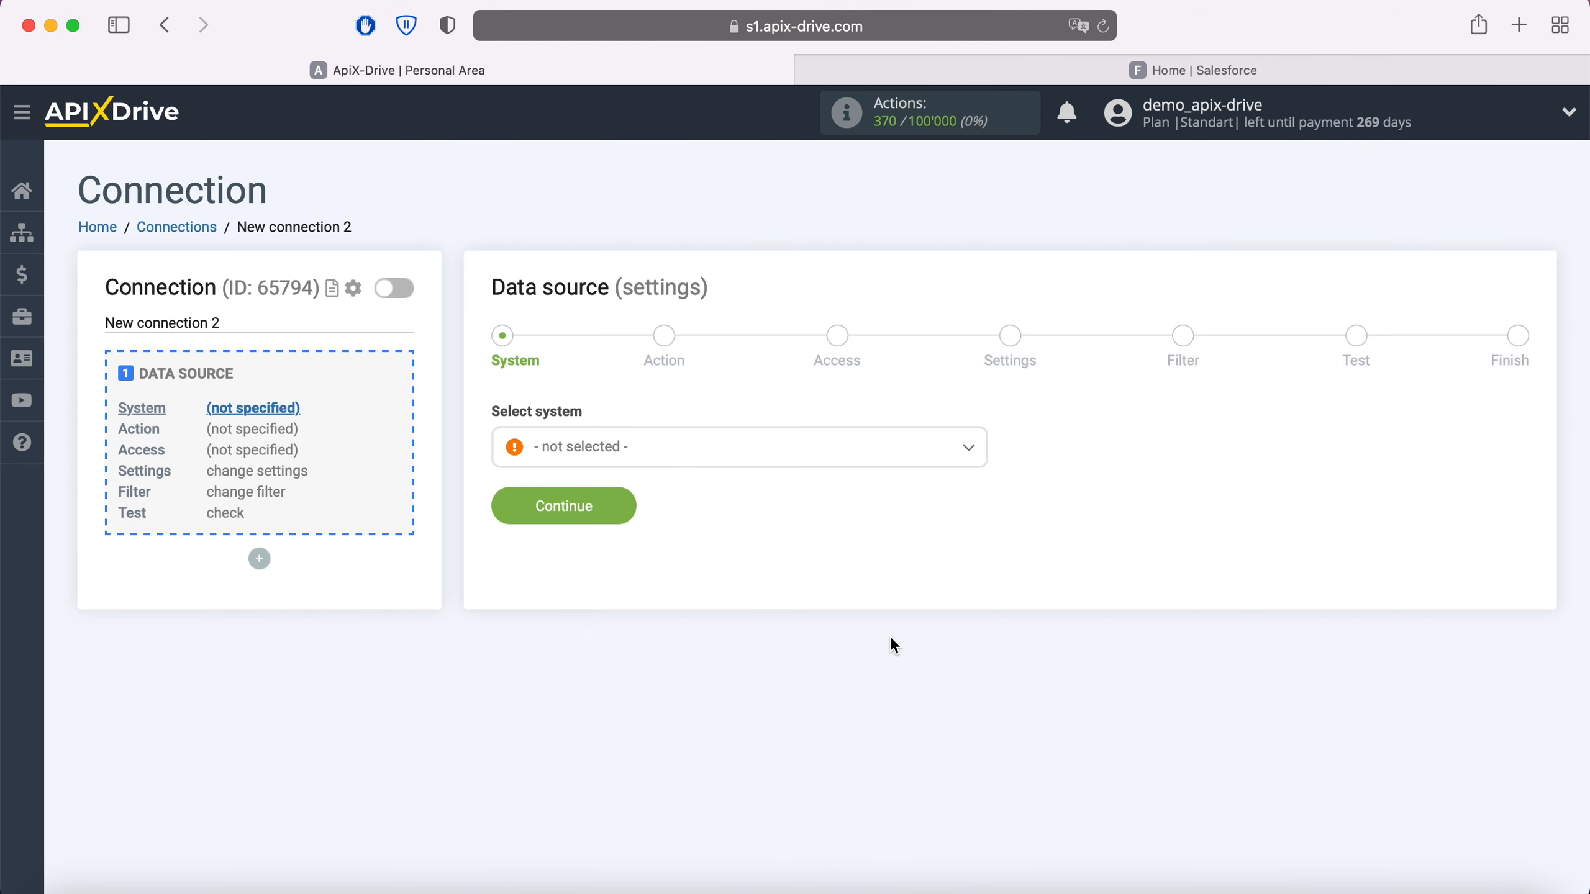
click(725, 455)
scroll(795, 582, down, 3)
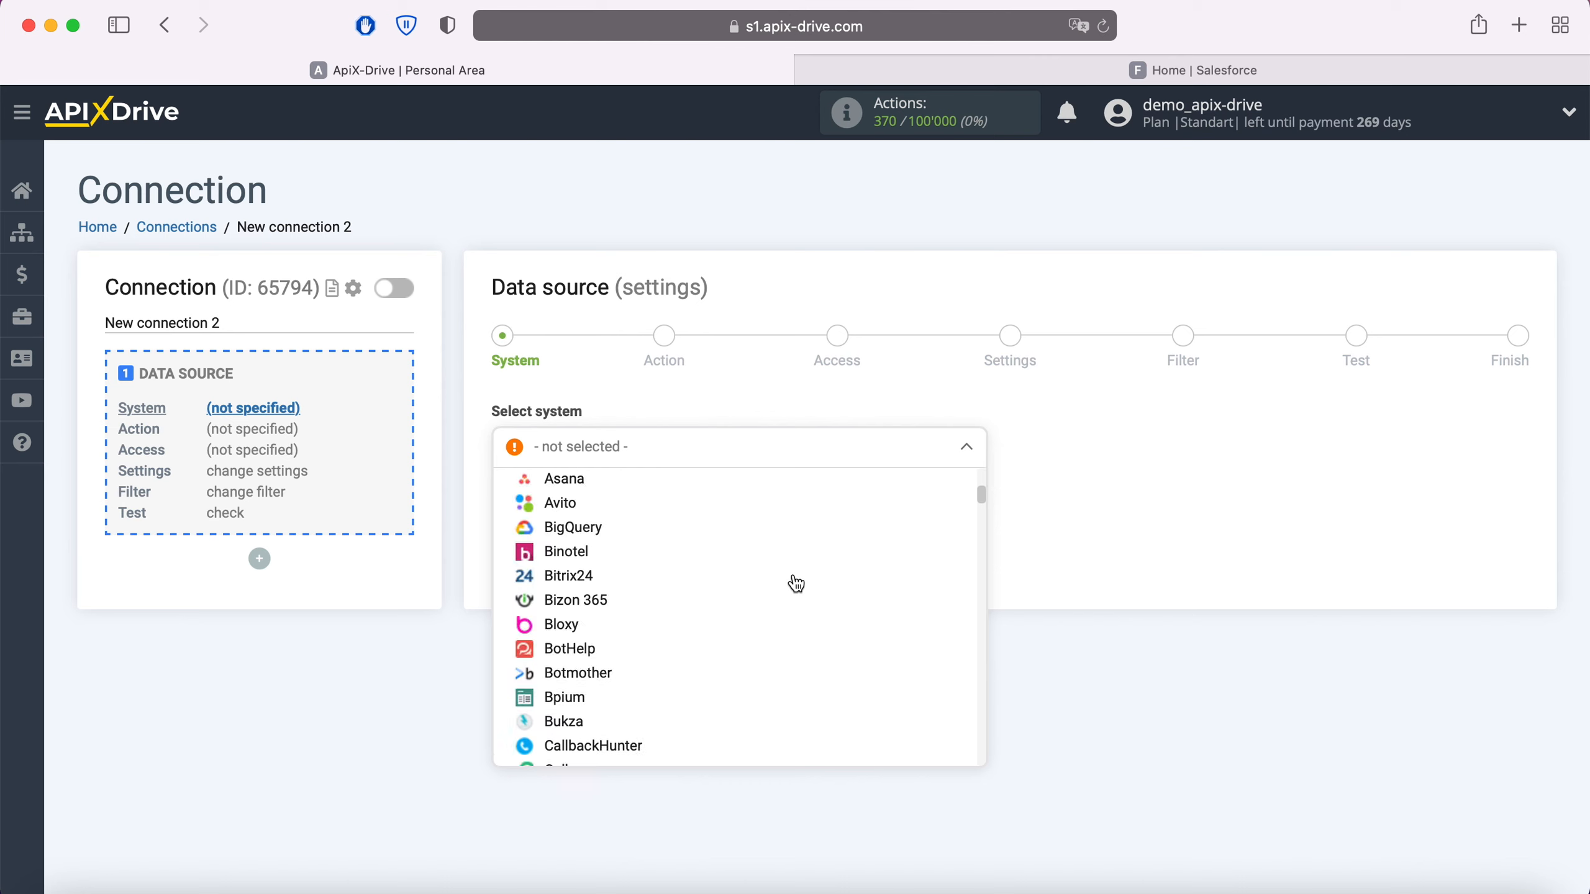
scroll(795, 582, down, 10)
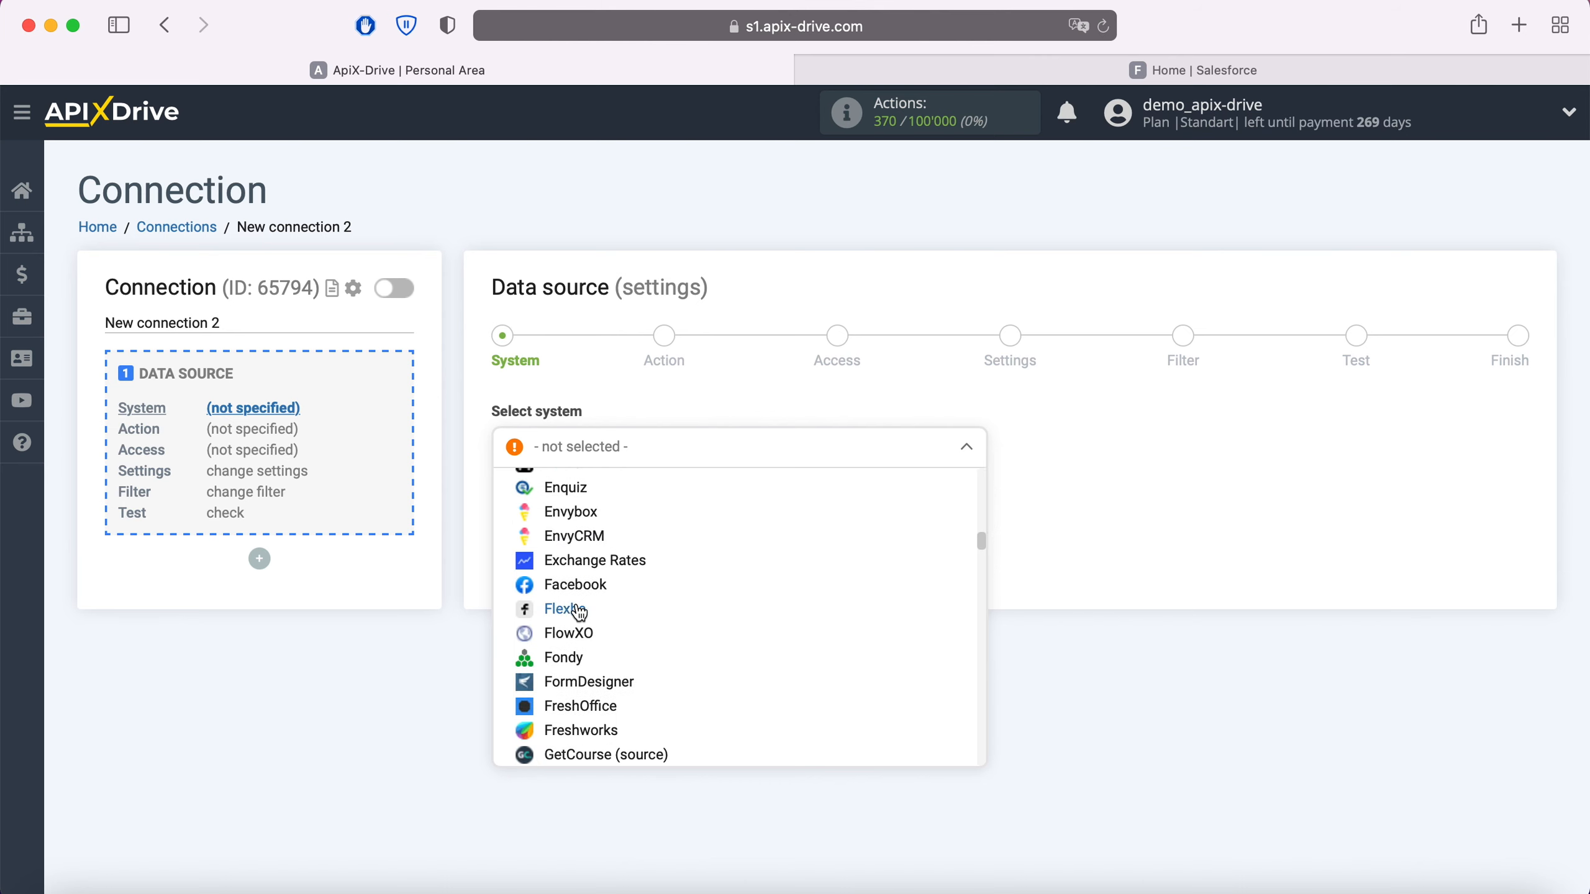
click(578, 585)
click(629, 512)
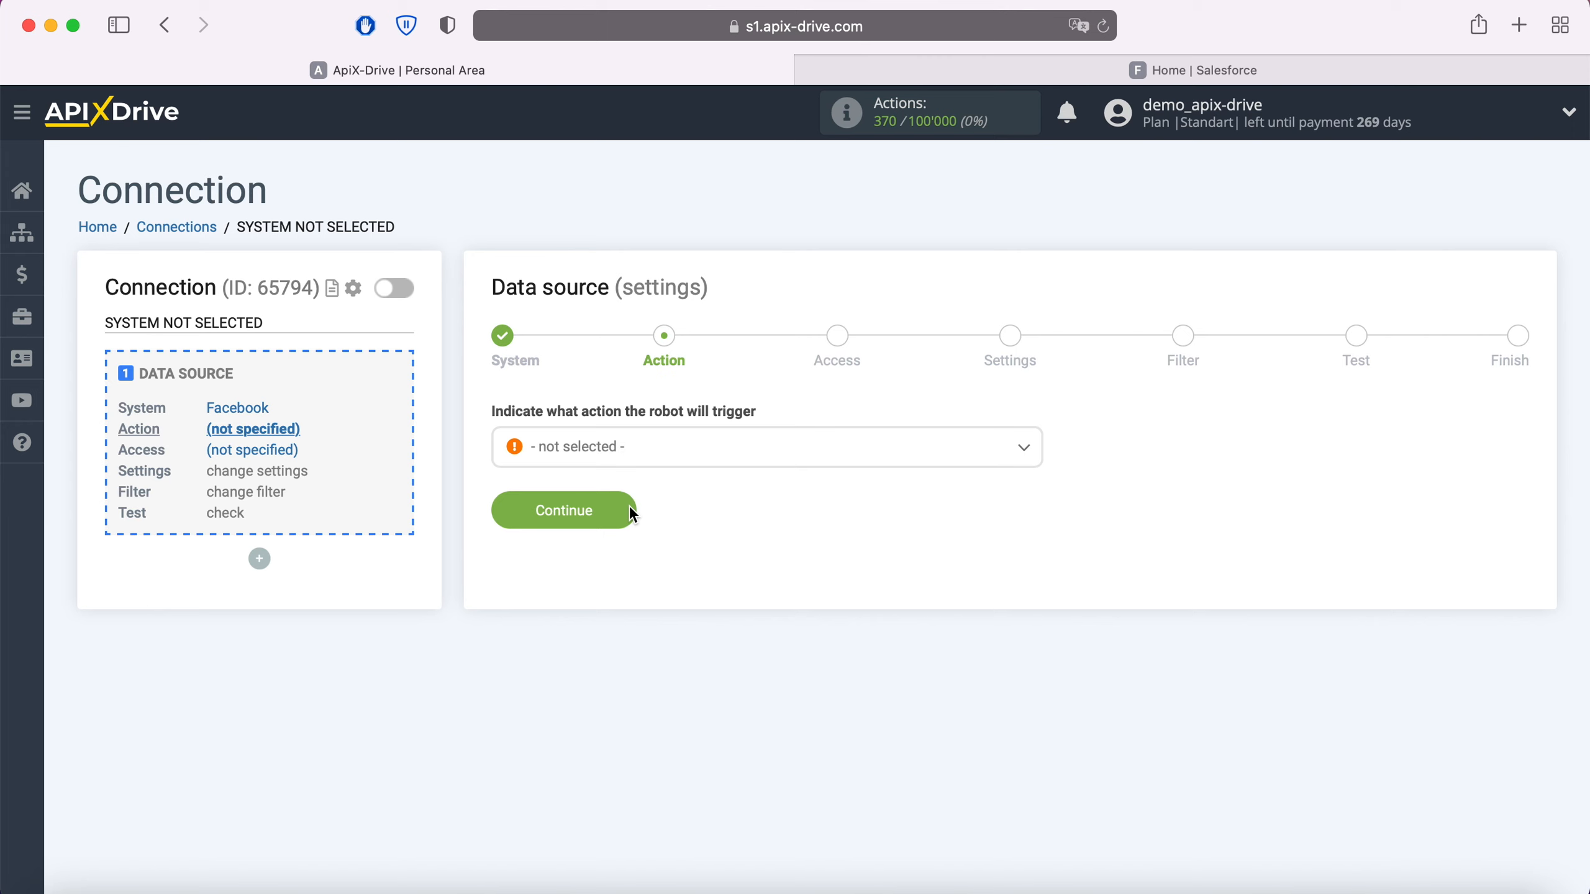
Step: Set the Facebook source action to Get Leads (new) and continue to the access stage
click(667, 454)
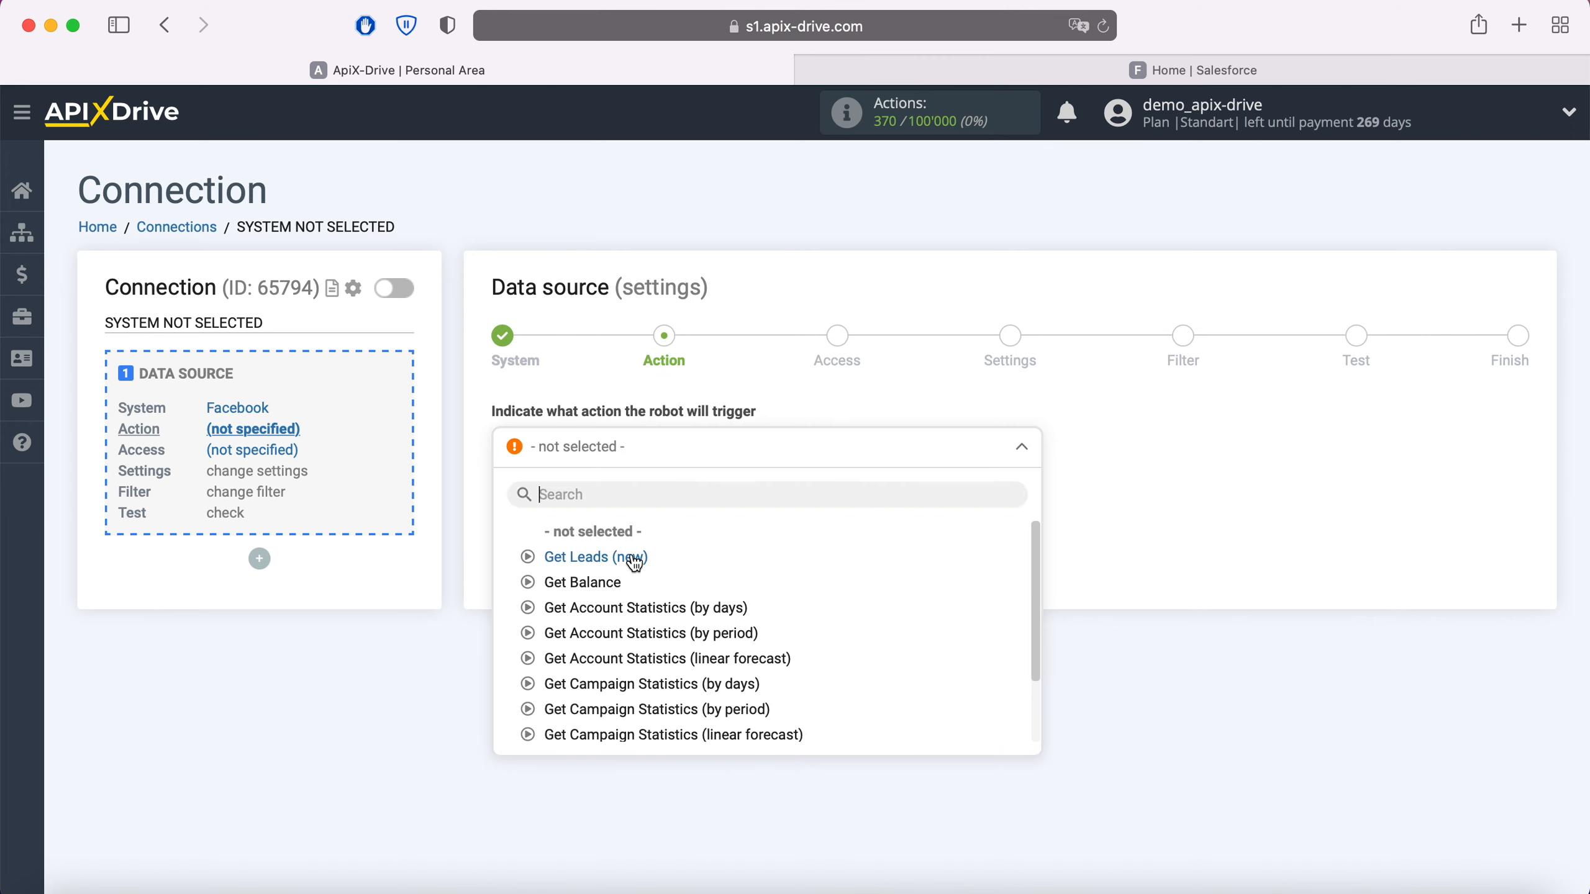
click(634, 557)
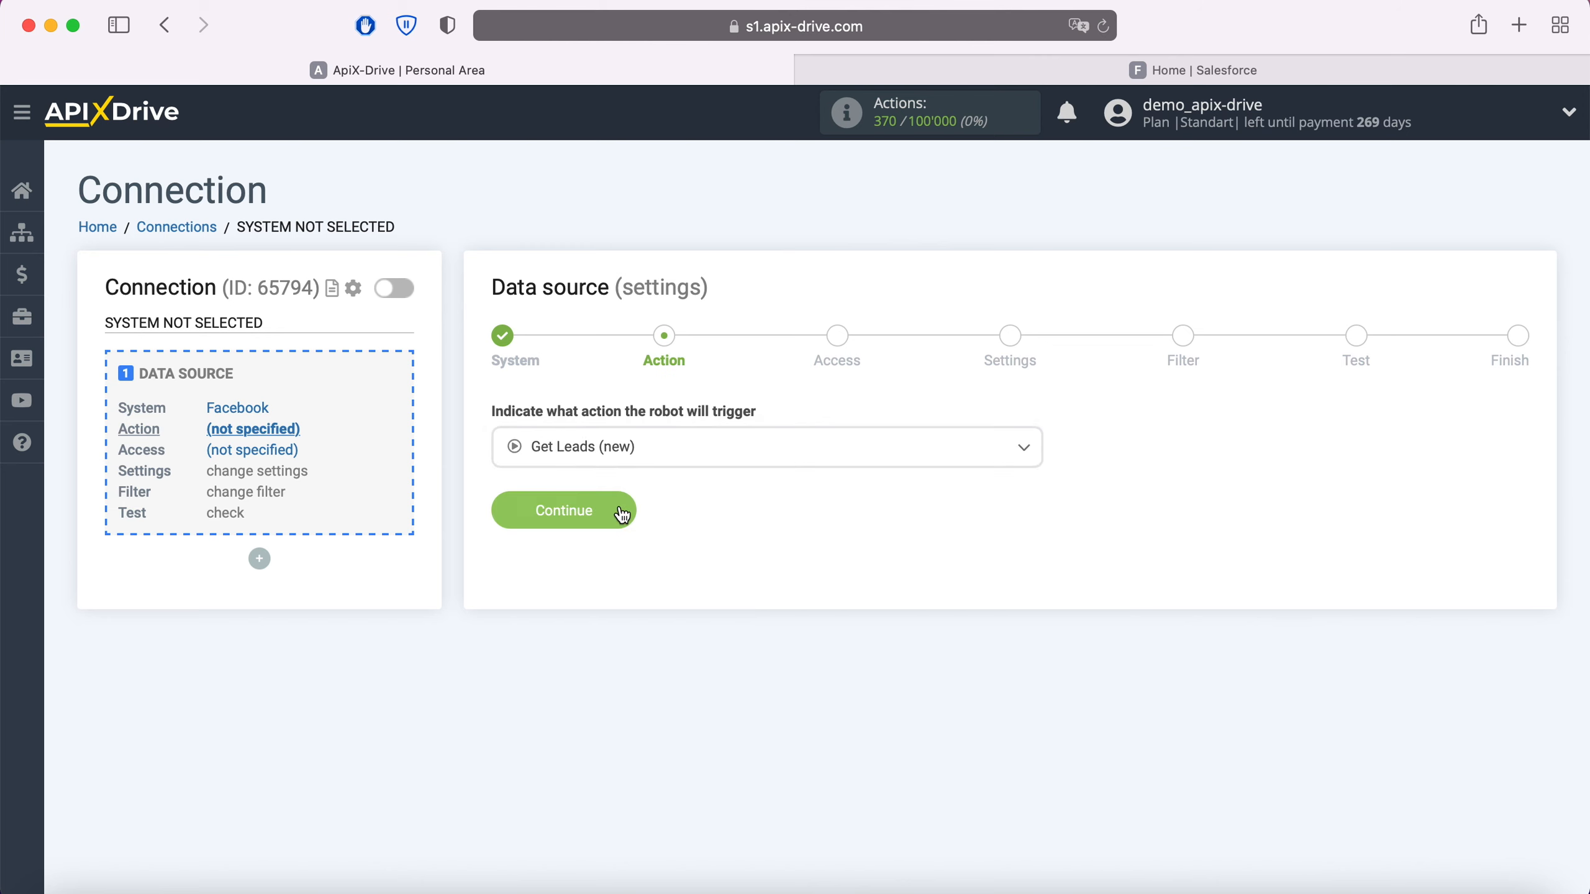
click(622, 512)
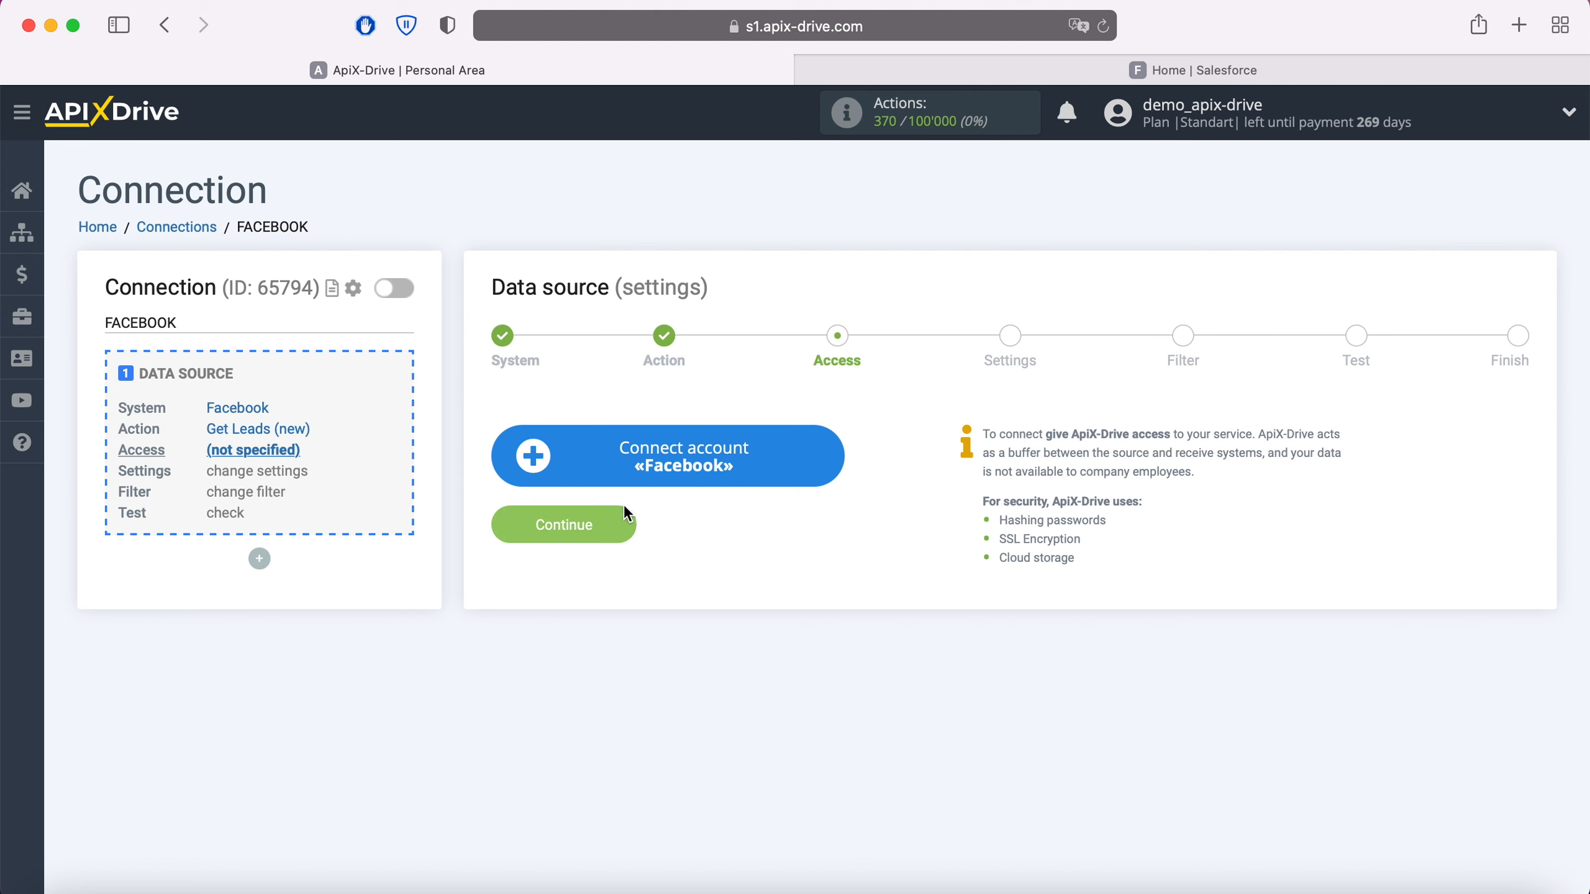
Step: Start connecting a Facebook account and log in with the saved e-mail and password
click(824, 453)
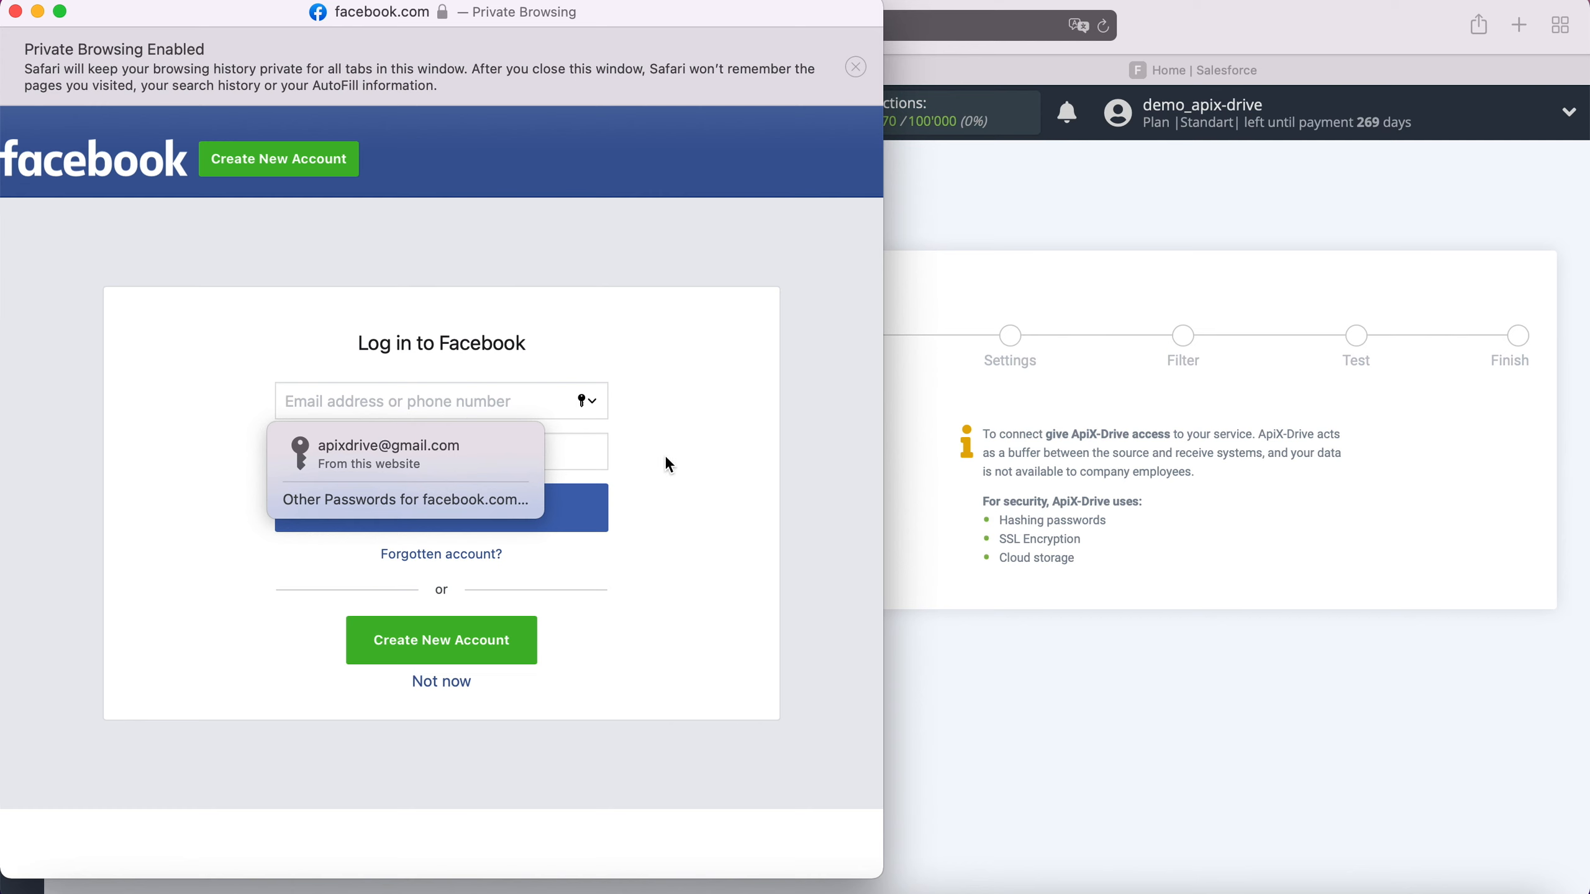
click(504, 446)
click(490, 509)
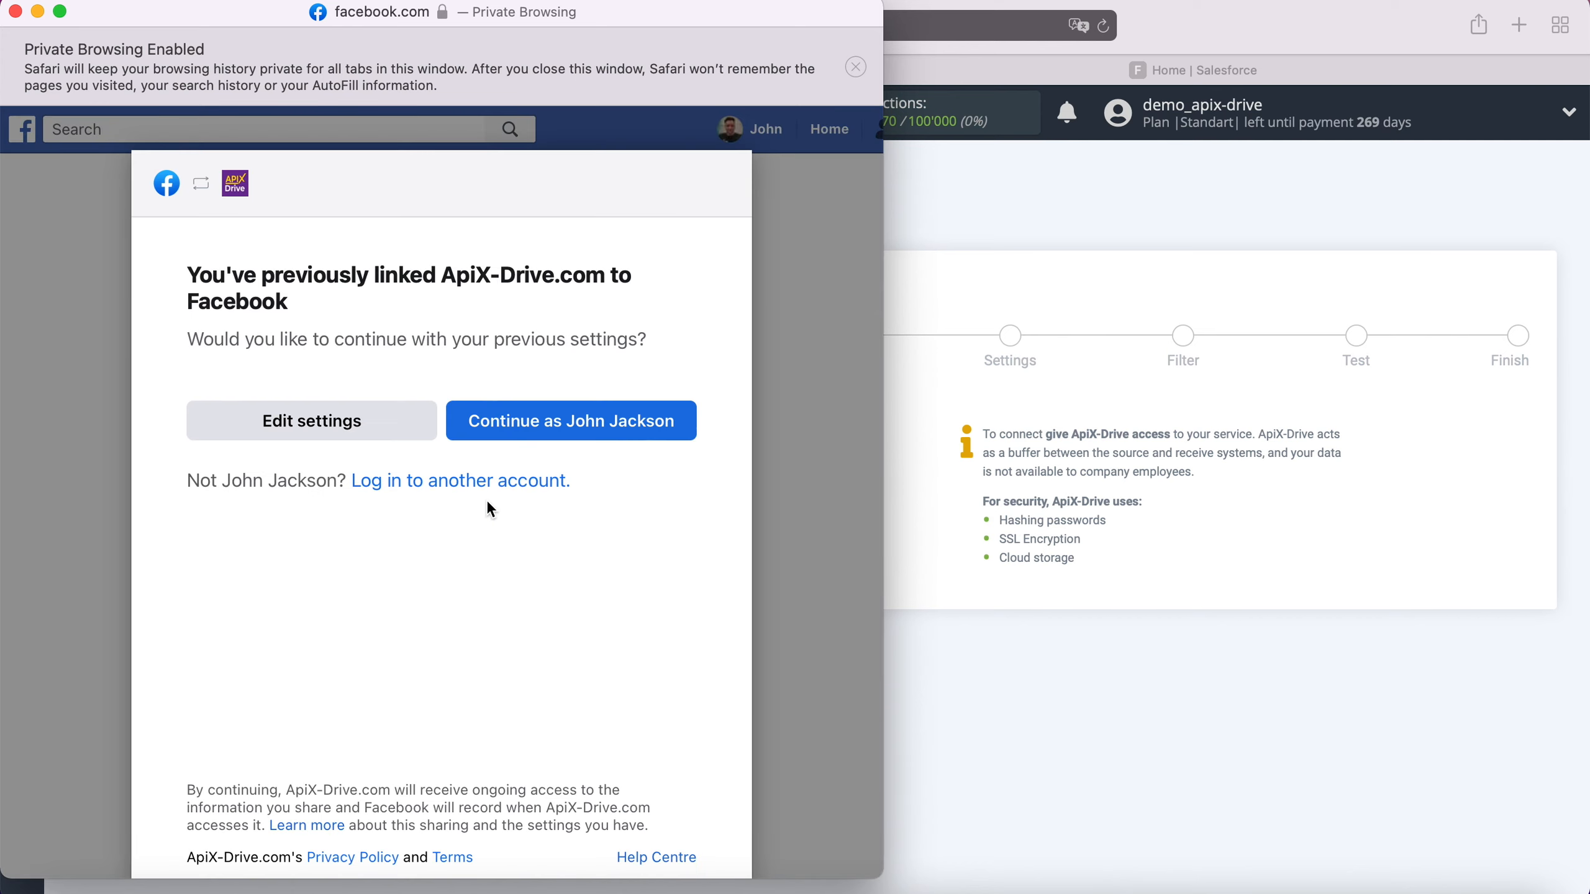
Step: Review the Facebook link settings and grant ApiX-Drive all listed permissions for both the FB Leads Forms and FB Lead Forms pages
click(409, 427)
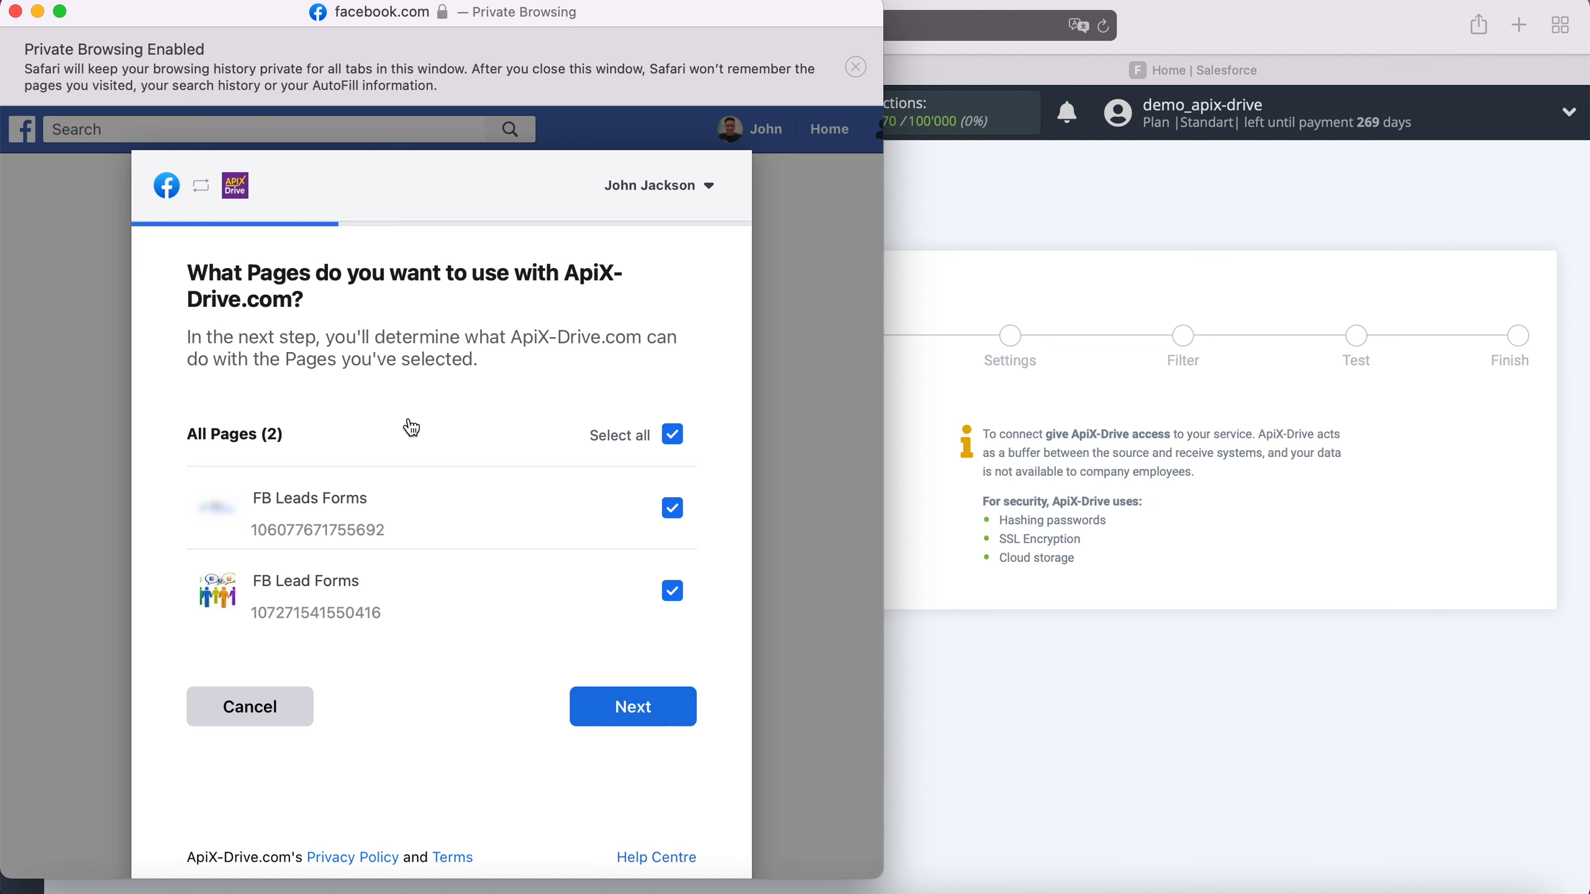
click(679, 713)
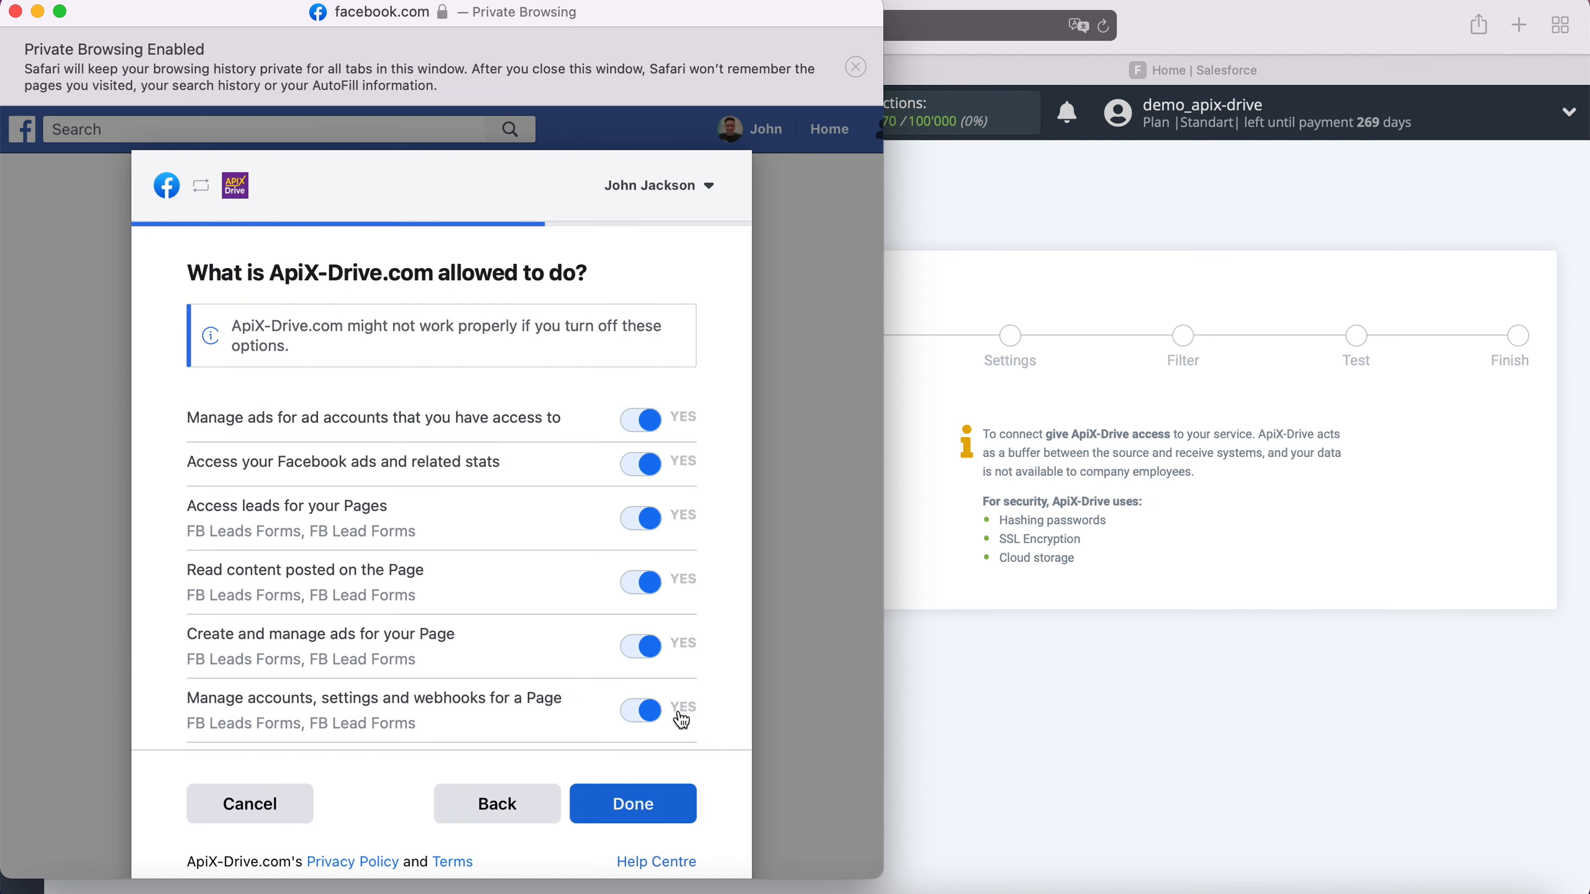
click(674, 802)
click(439, 469)
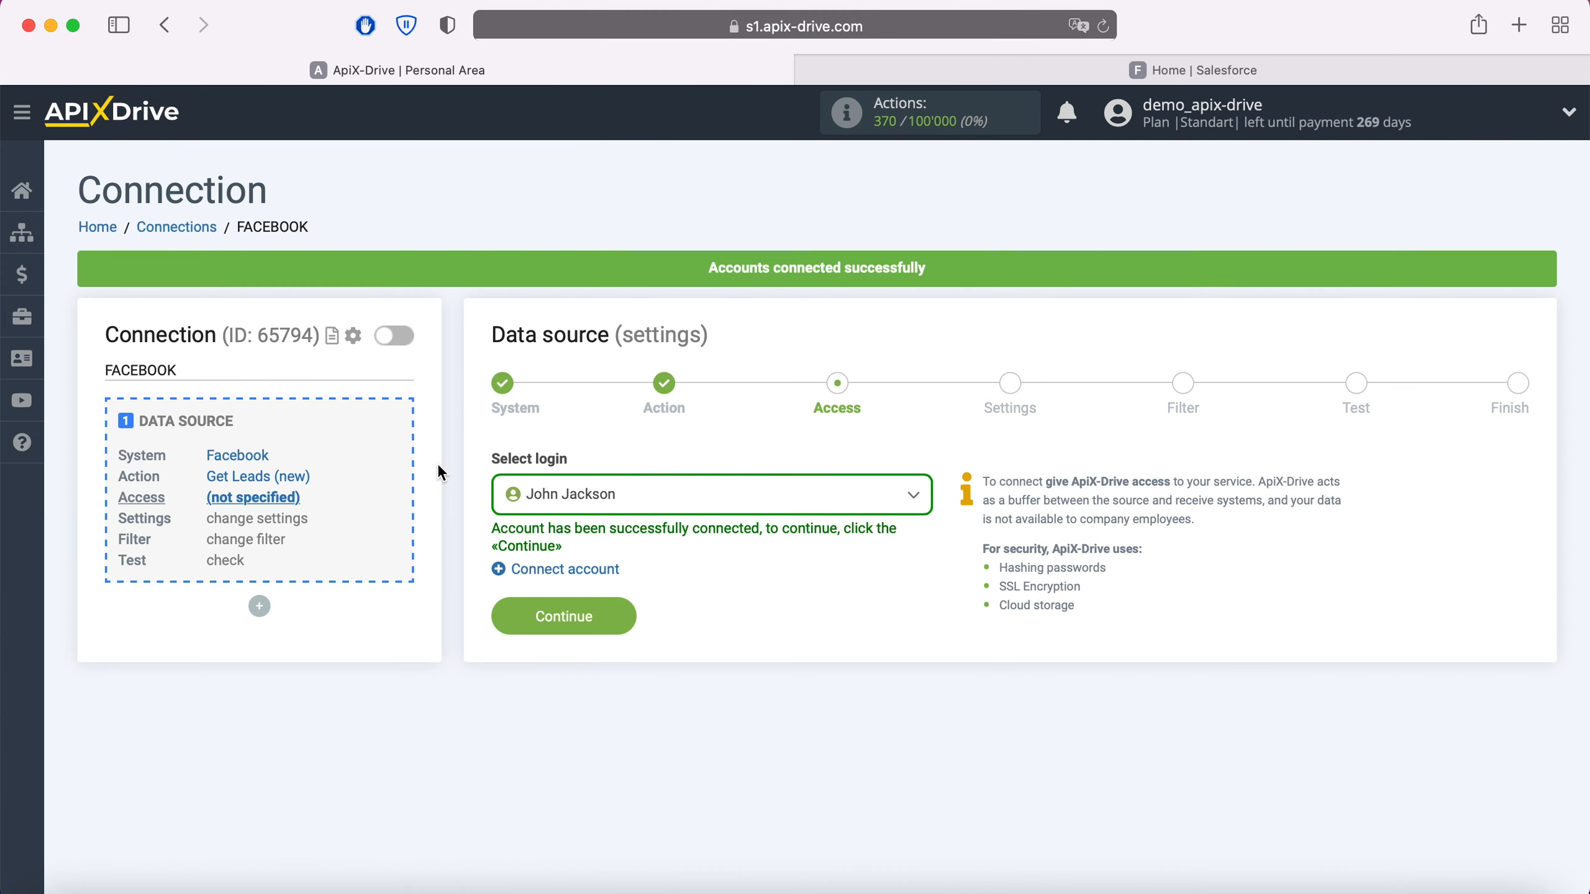
Step: Use the newly connected Facebook login for the data source and continue to its settings
click(864, 504)
click(662, 639)
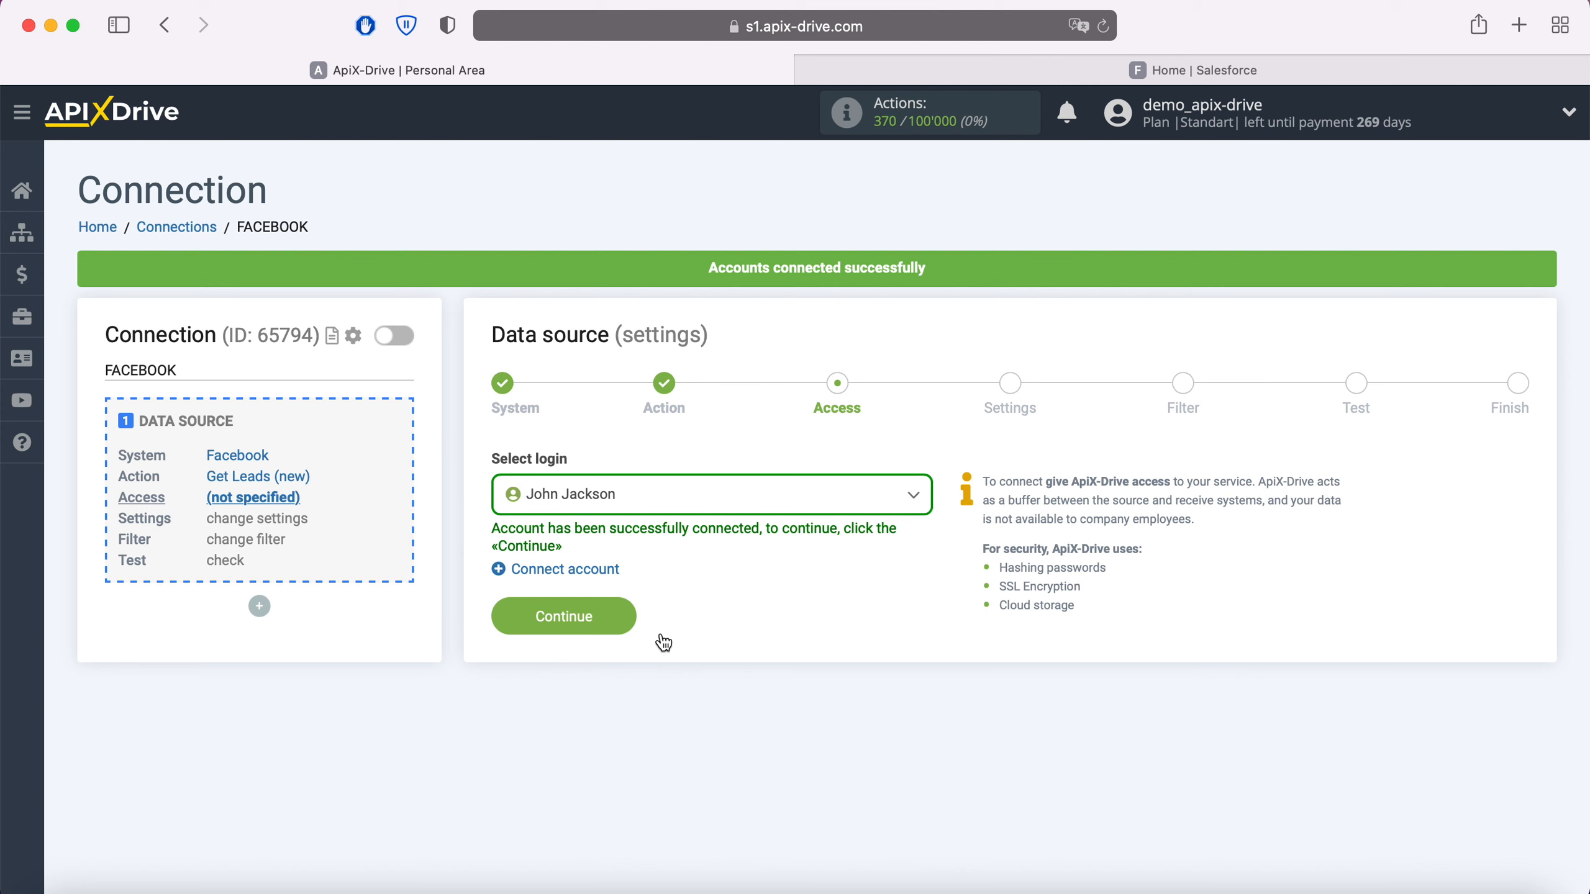
click(625, 615)
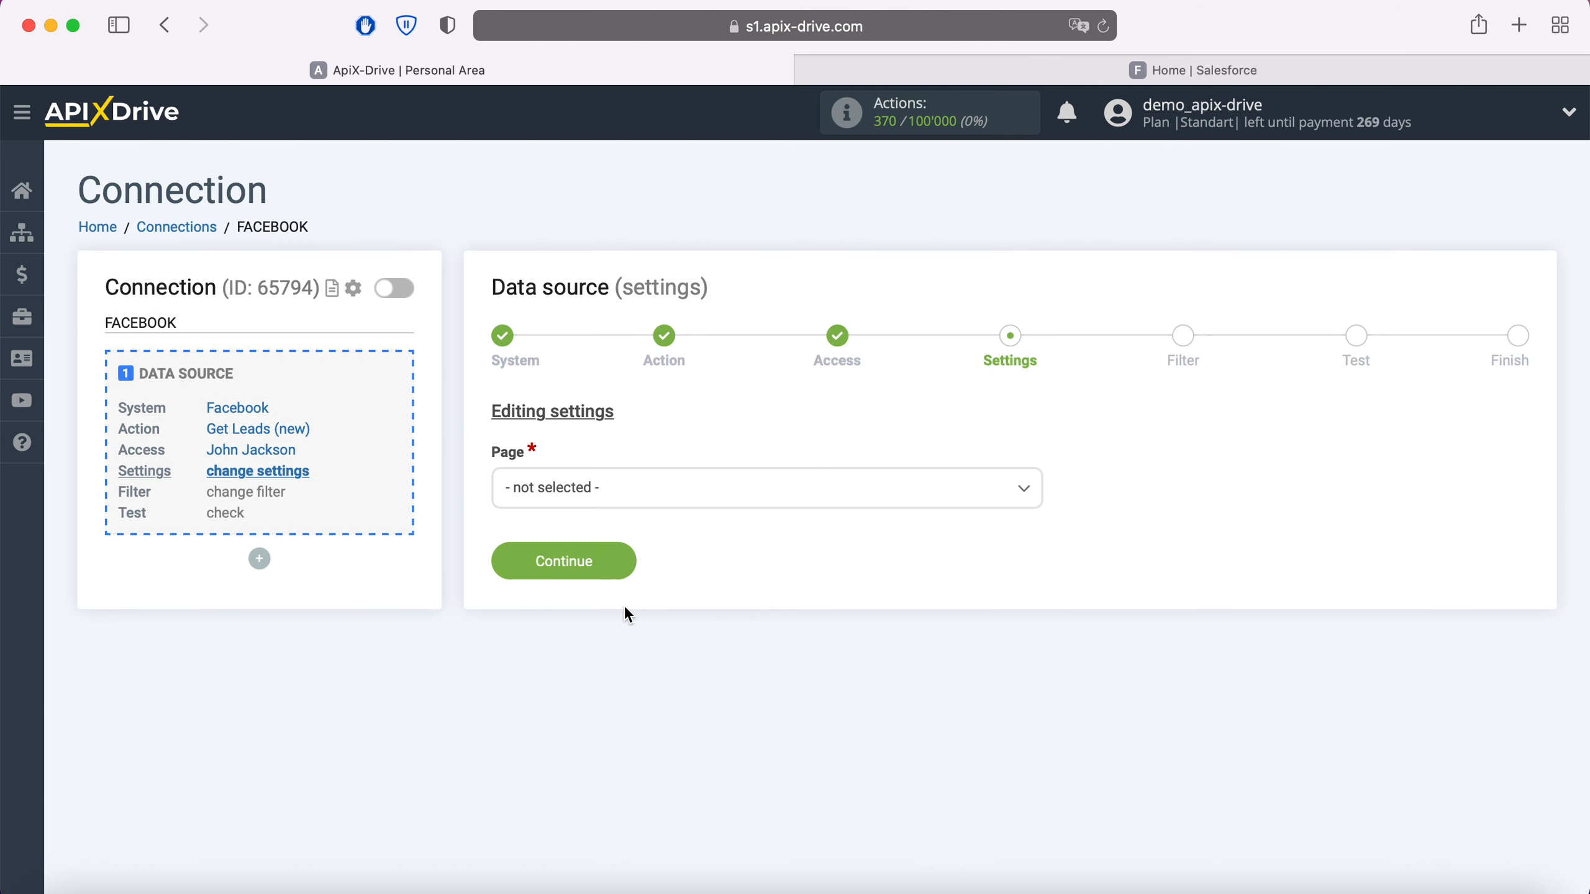
Step: Set the source page to FB Leads Forms, choose to select forms individually, and include only FB Lead Form 20.05.2021
click(667, 496)
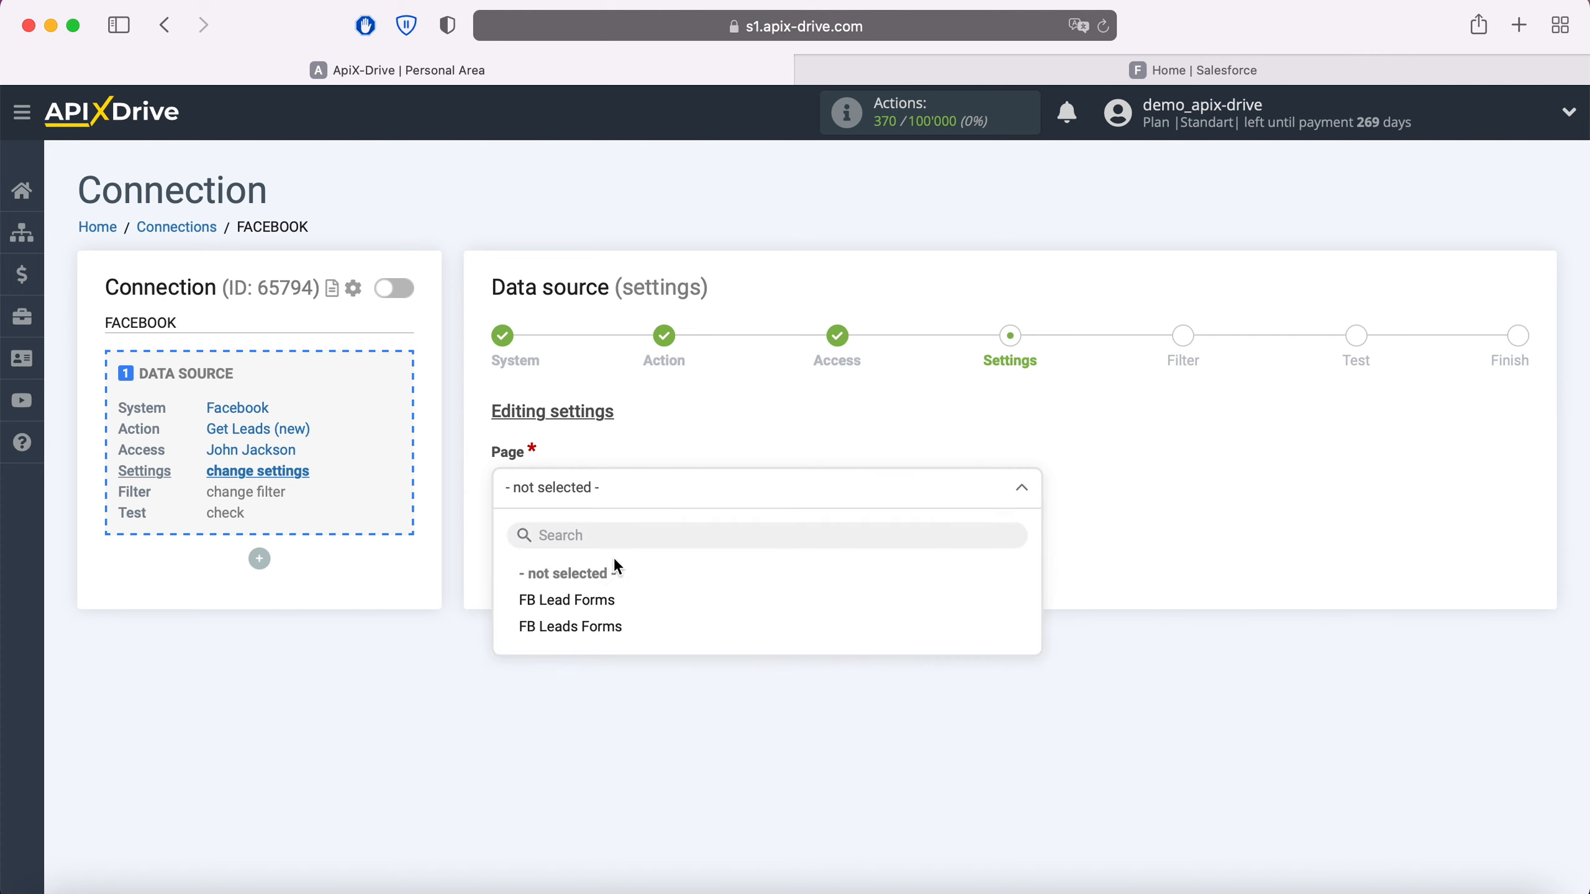
click(598, 627)
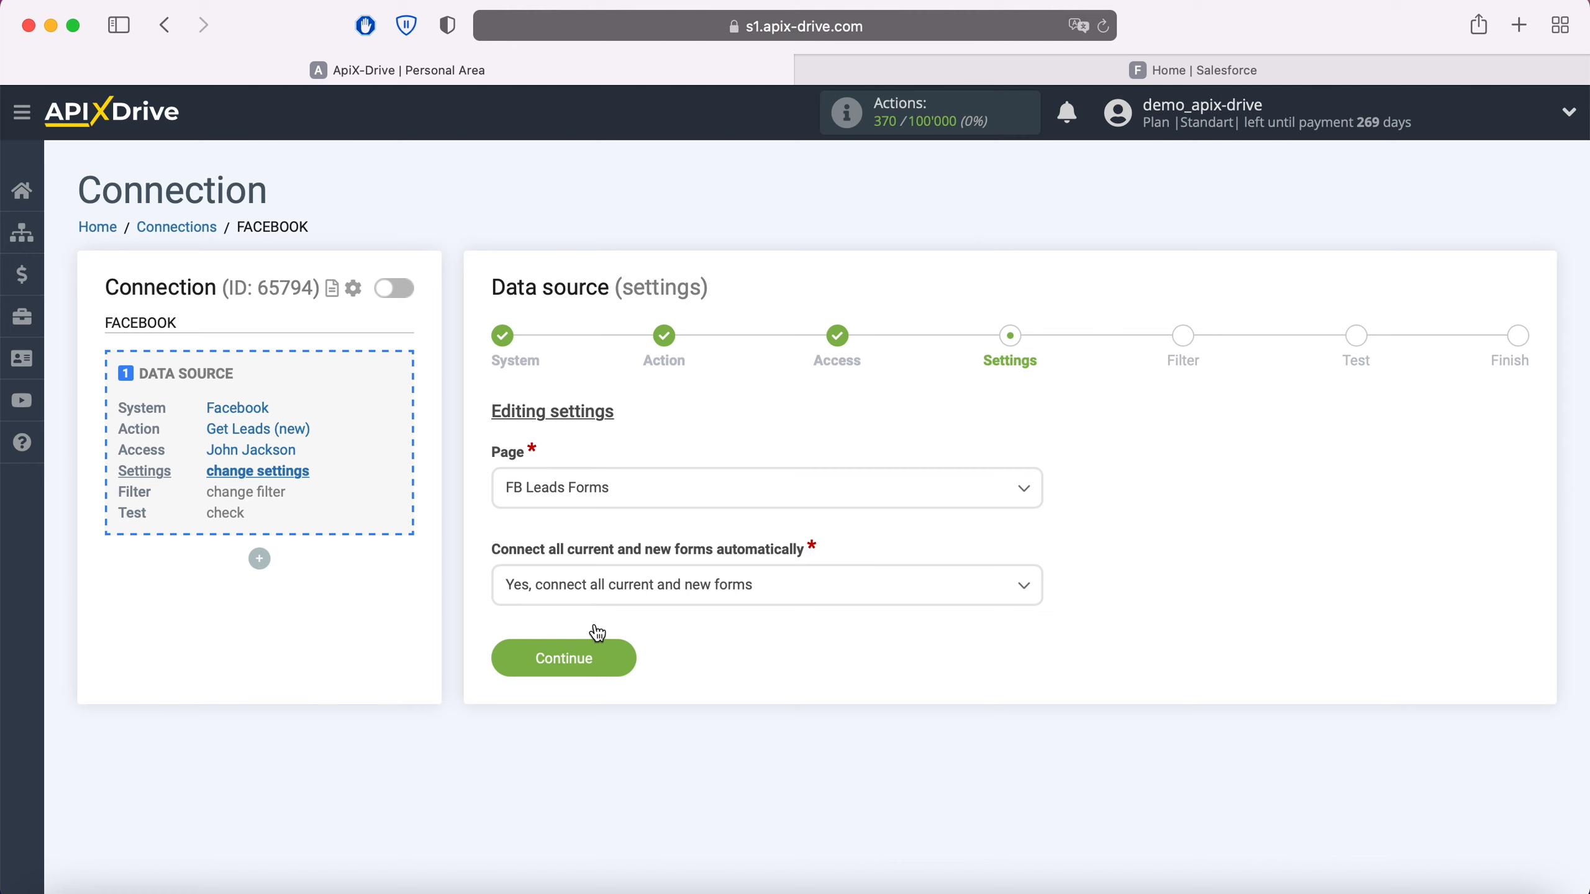
click(604, 598)
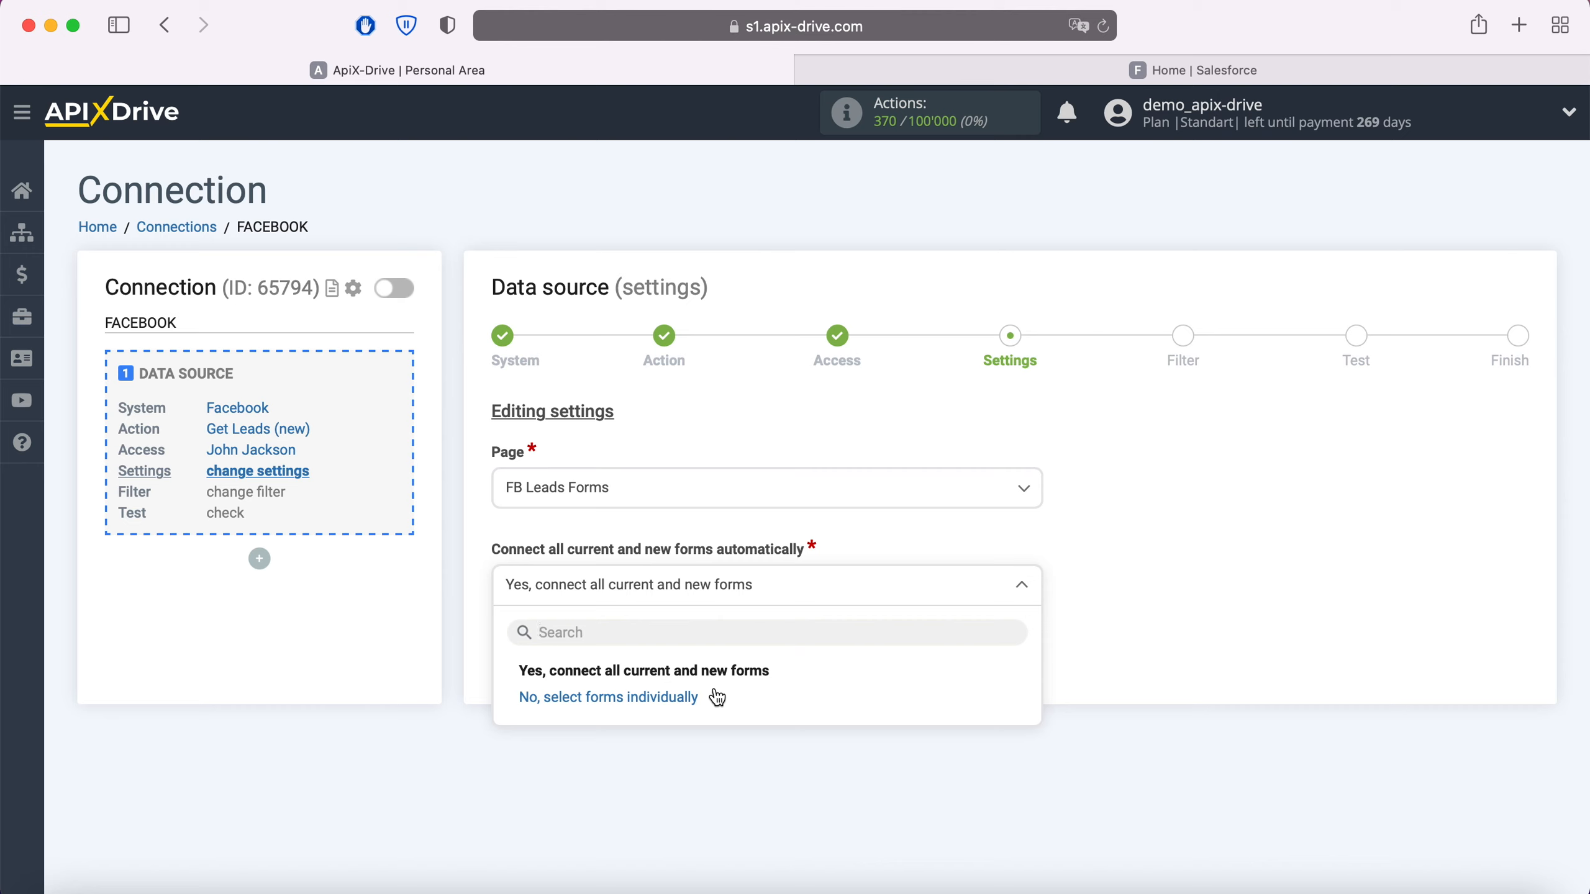
click(717, 696)
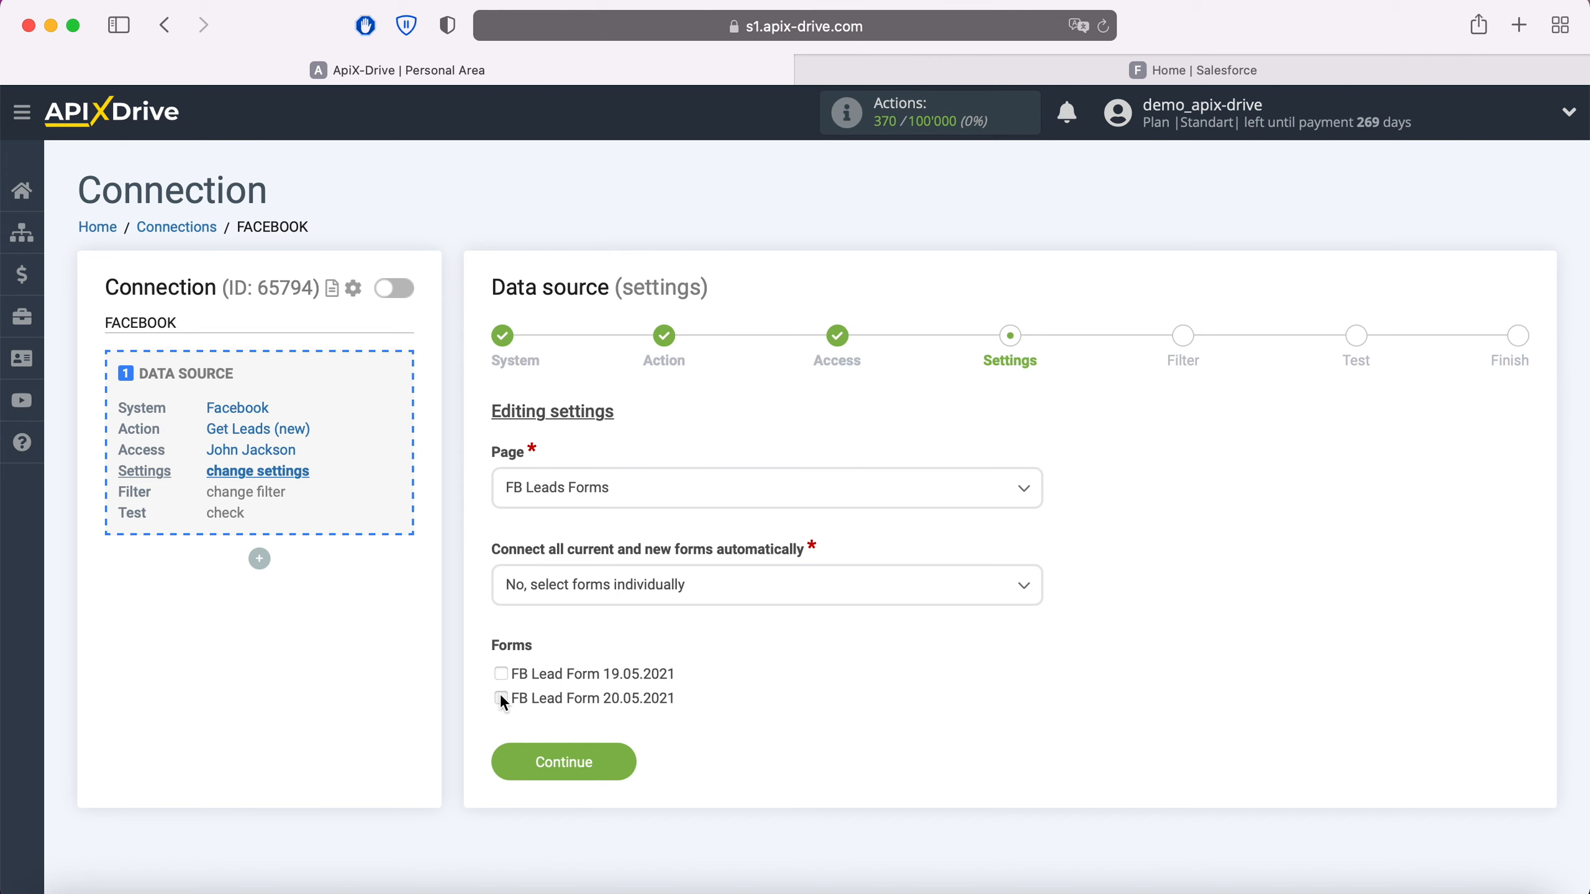
click(501, 698)
click(617, 761)
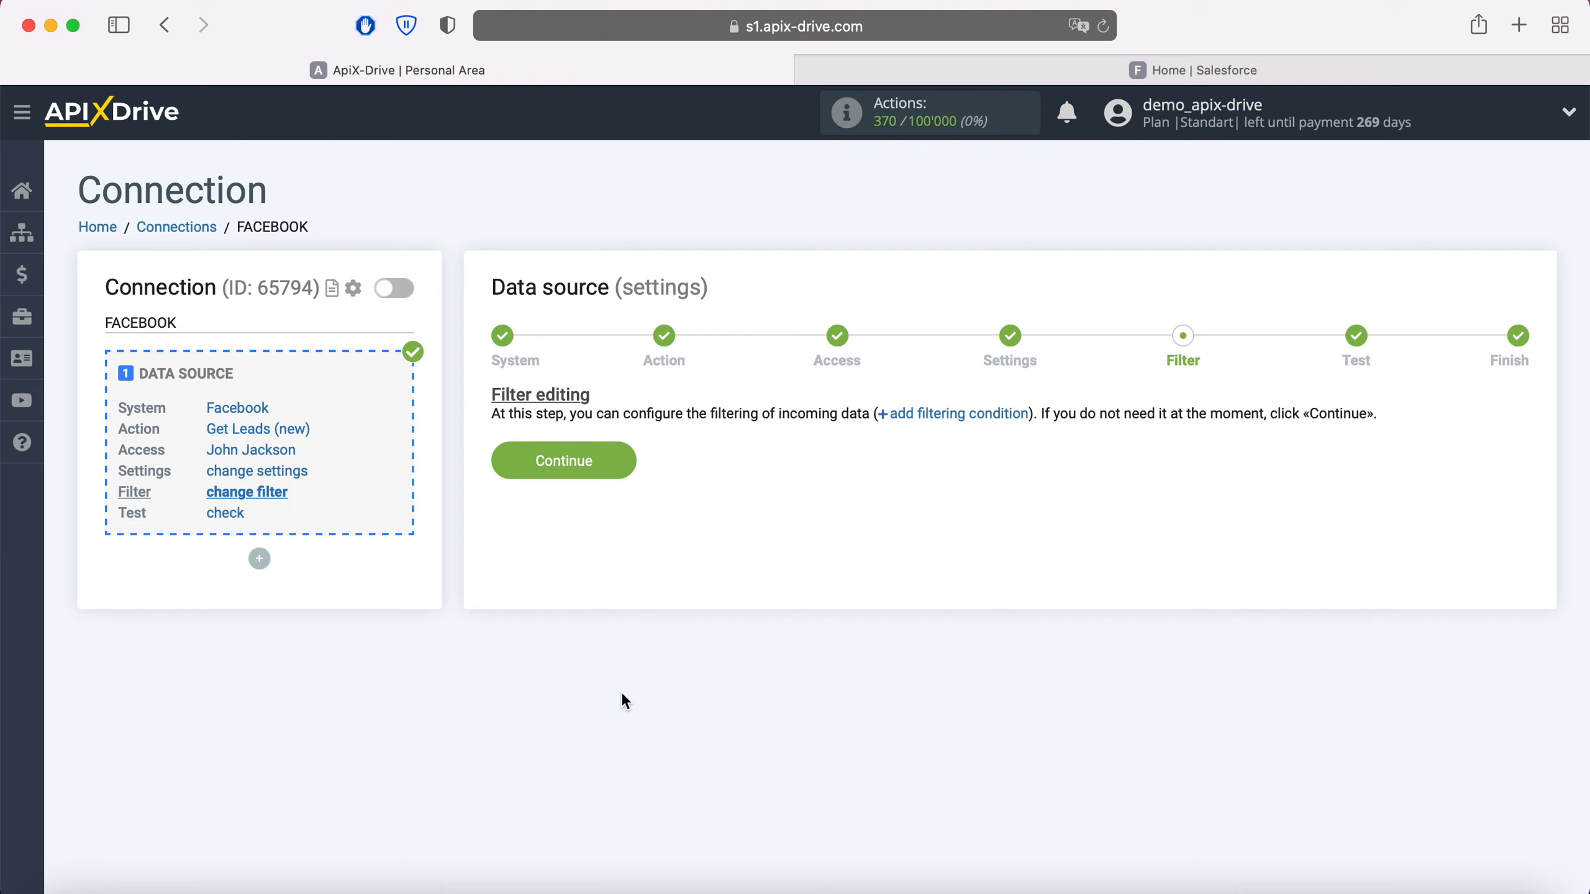
Step: Skip the data filter, review the Facebook test data, and finish the data source setup
click(625, 462)
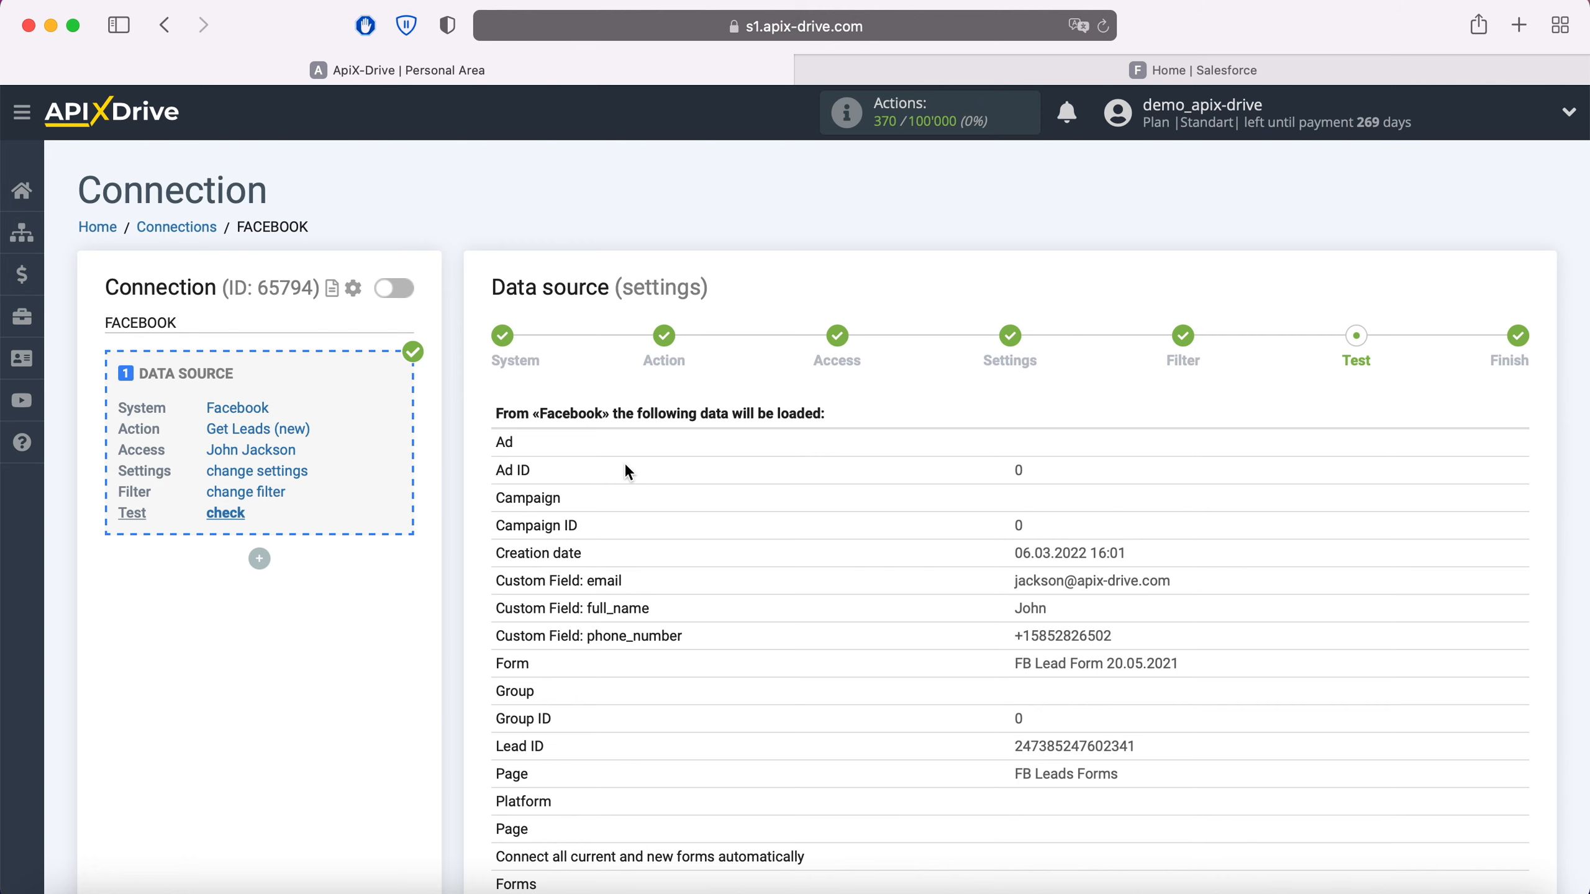
scroll(626, 467, down, 3)
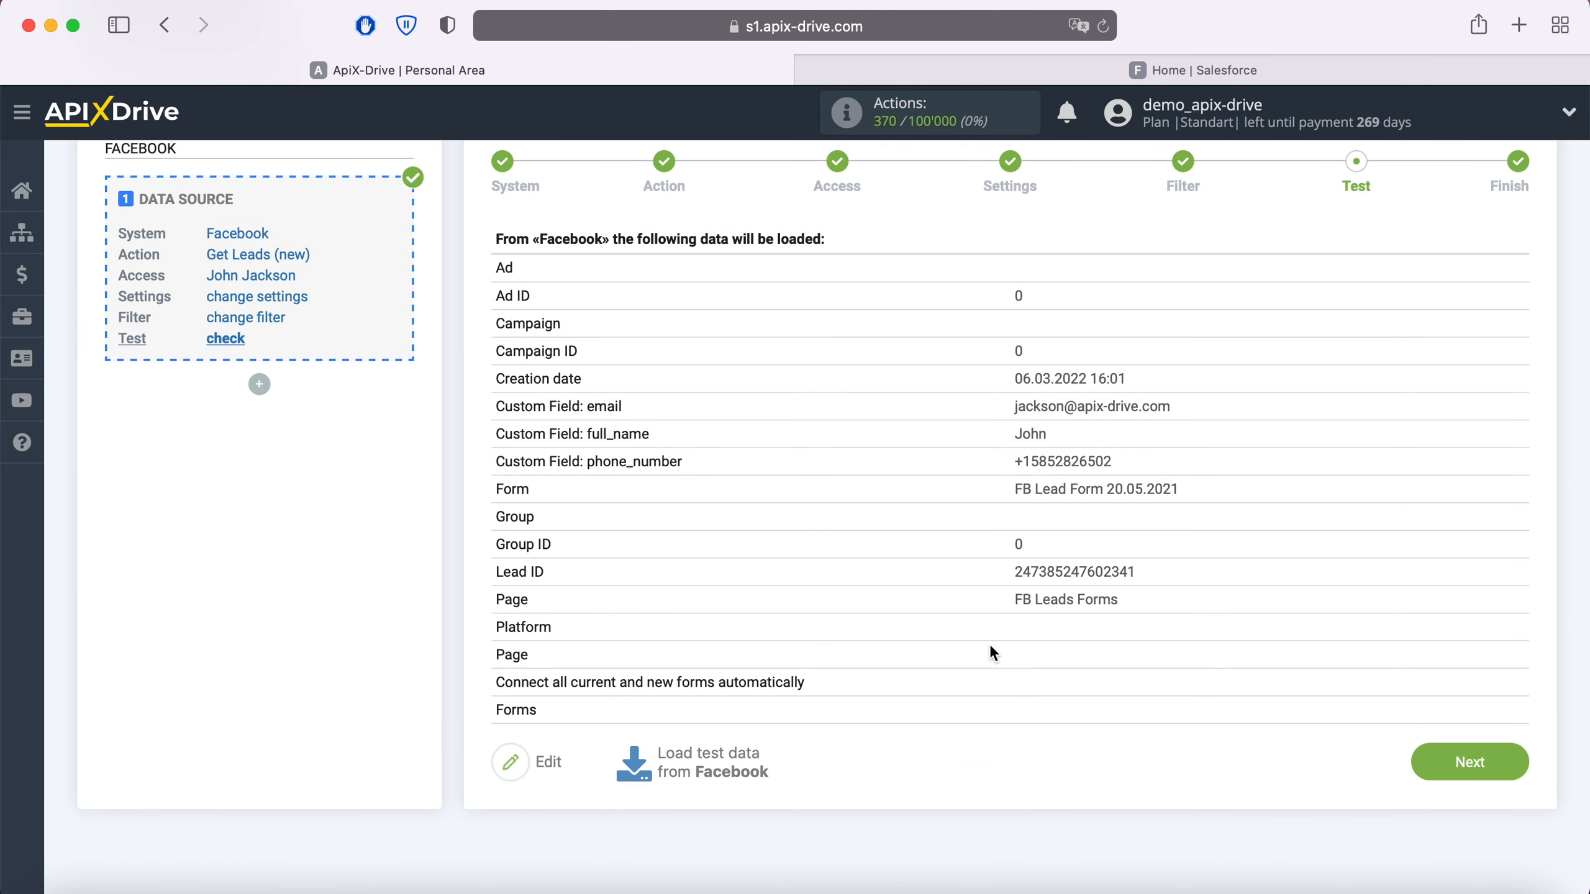
click(1503, 763)
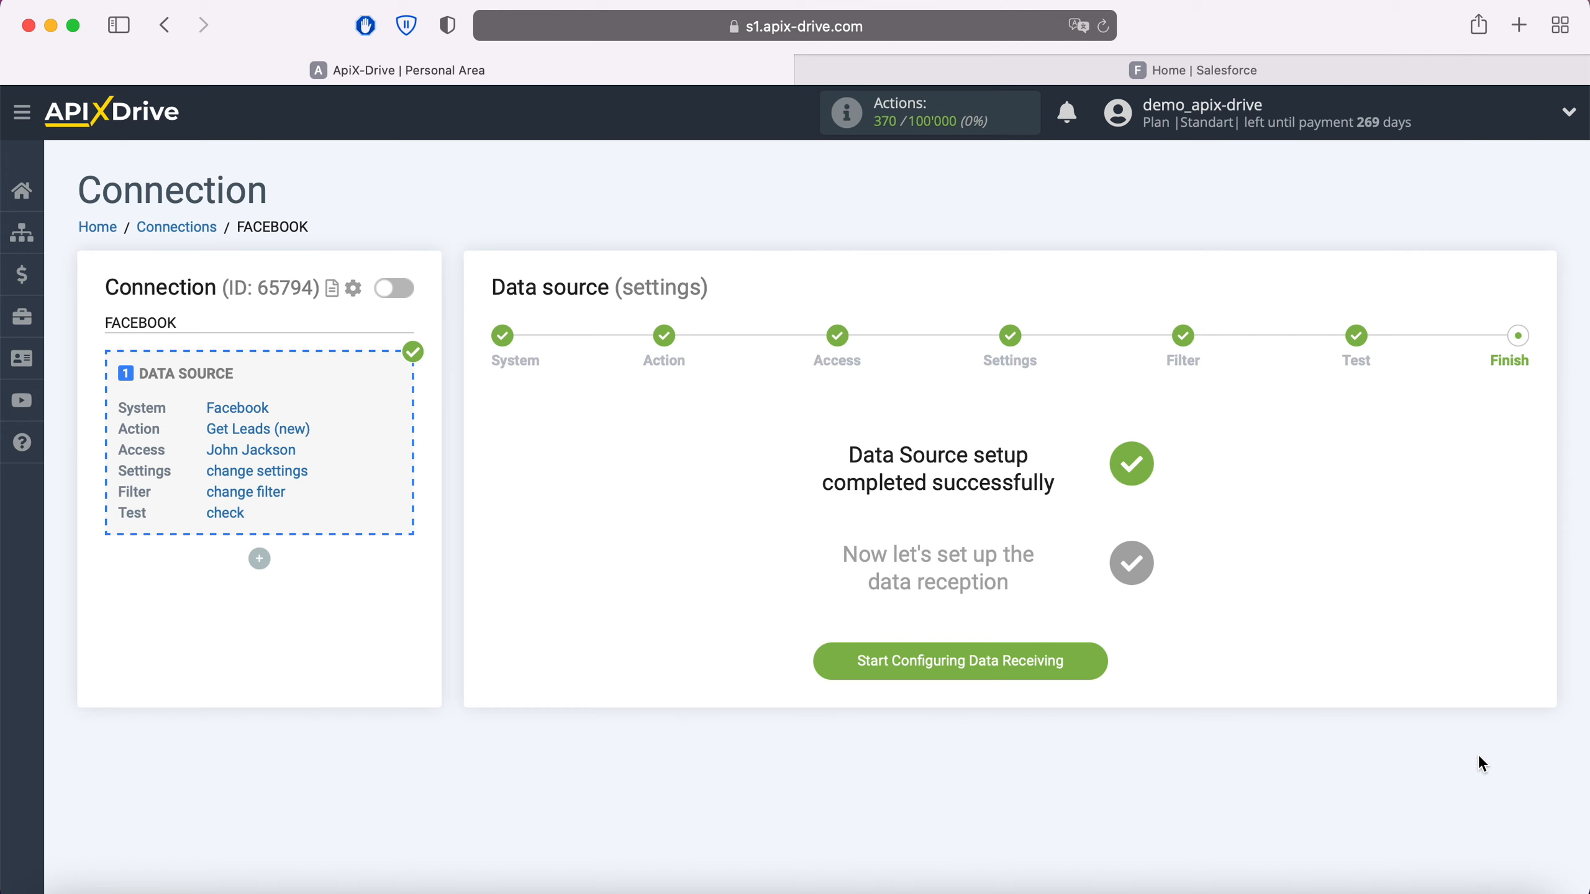
Step: Start configuring data receiving and set Salesforce CRM as the data destination system
click(1092, 658)
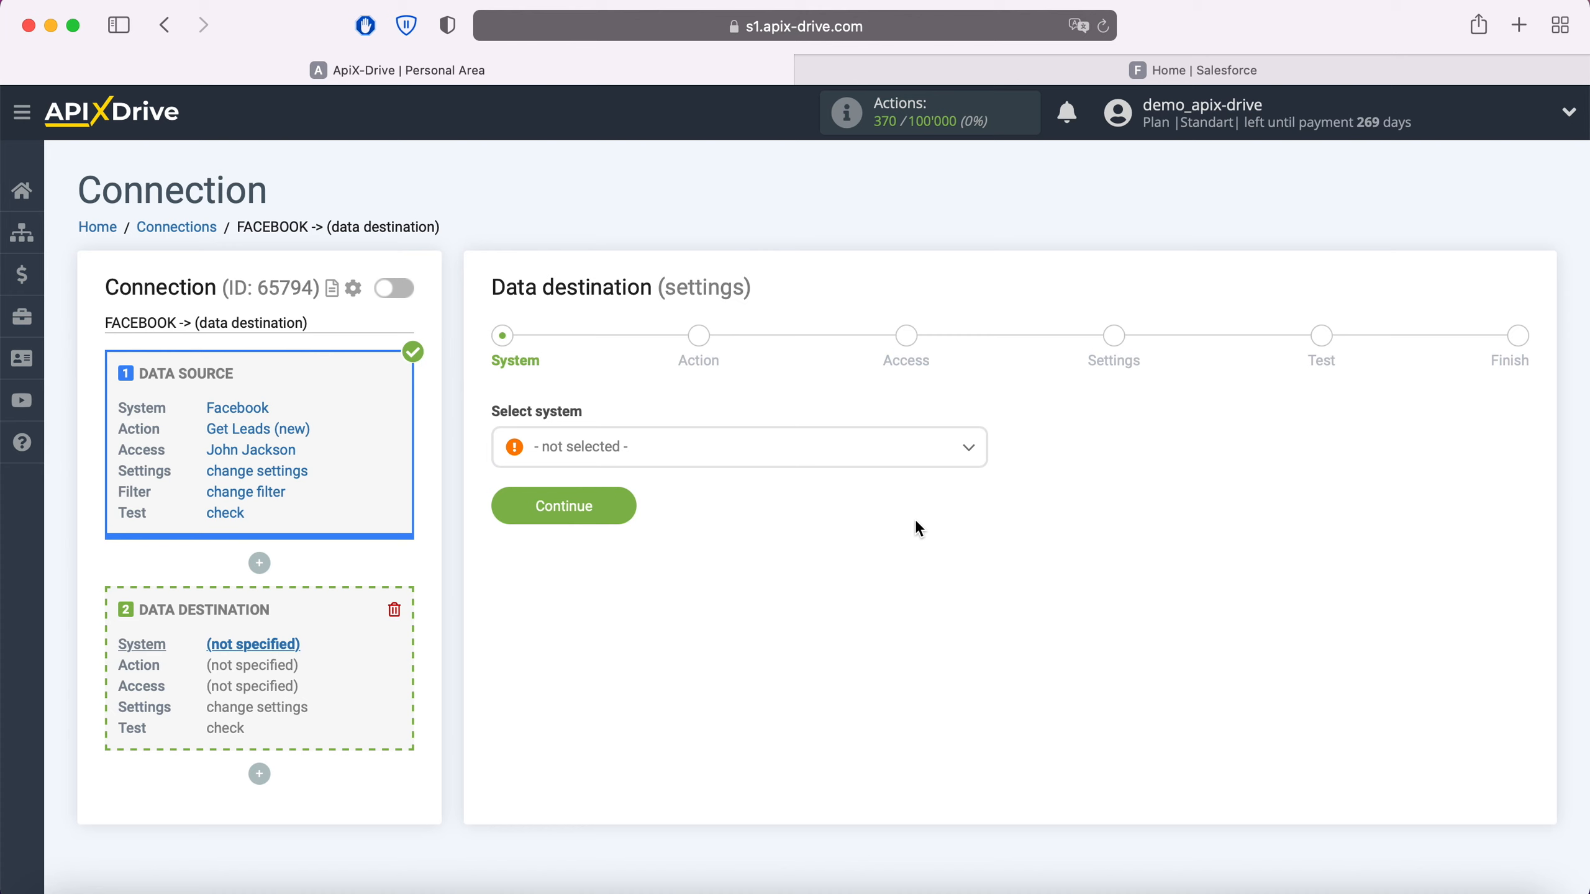
click(891, 452)
scroll(859, 562, down, 5)
scroll(863, 567, down, 15)
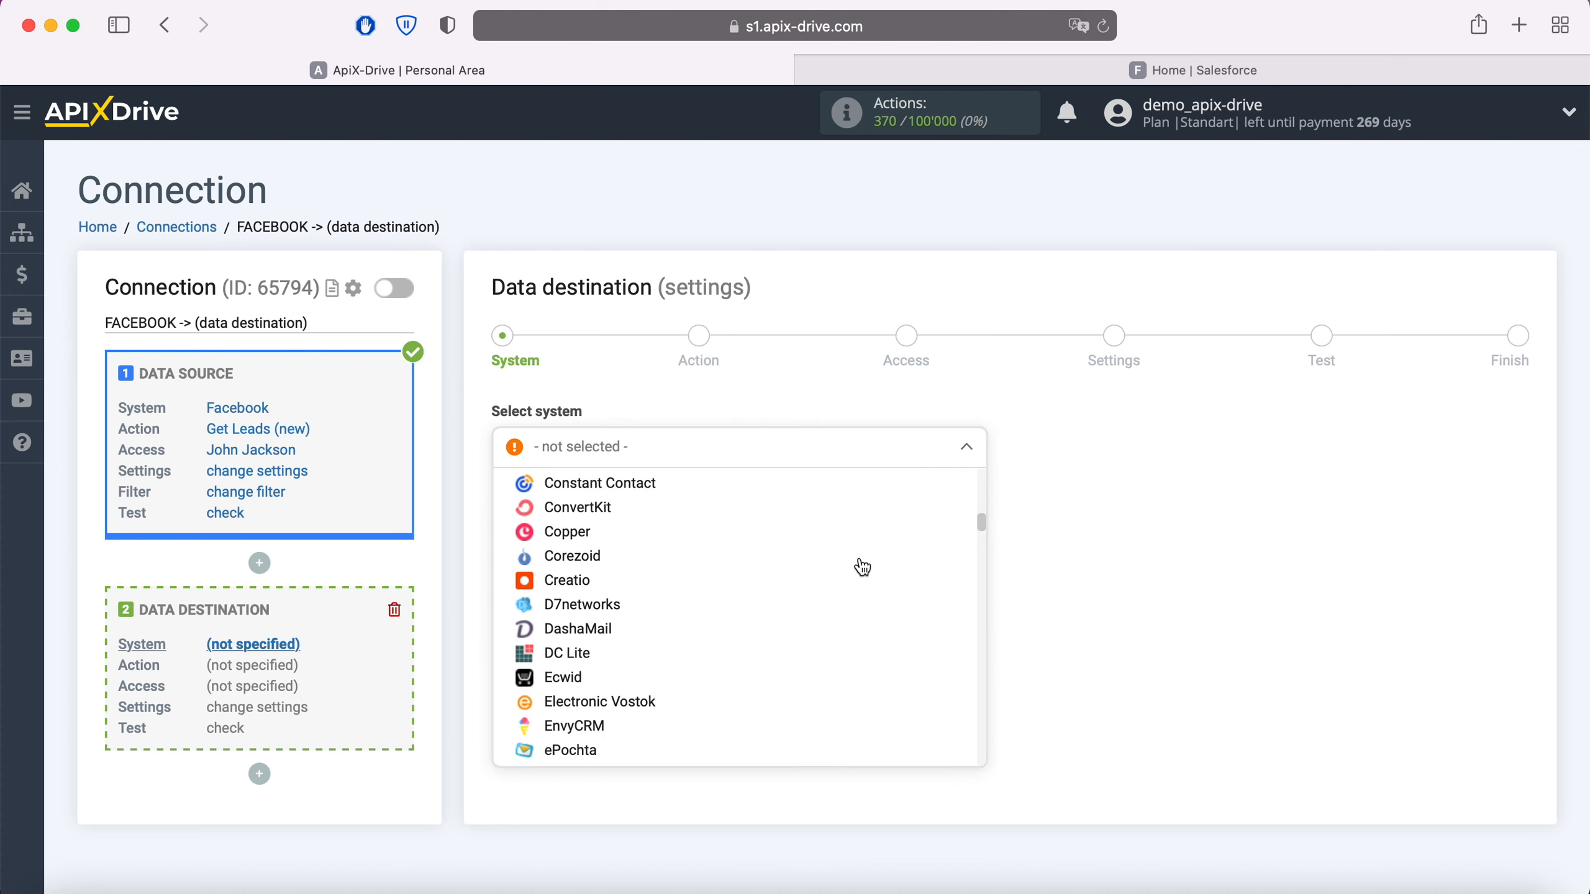
scroll(862, 567, down, 15)
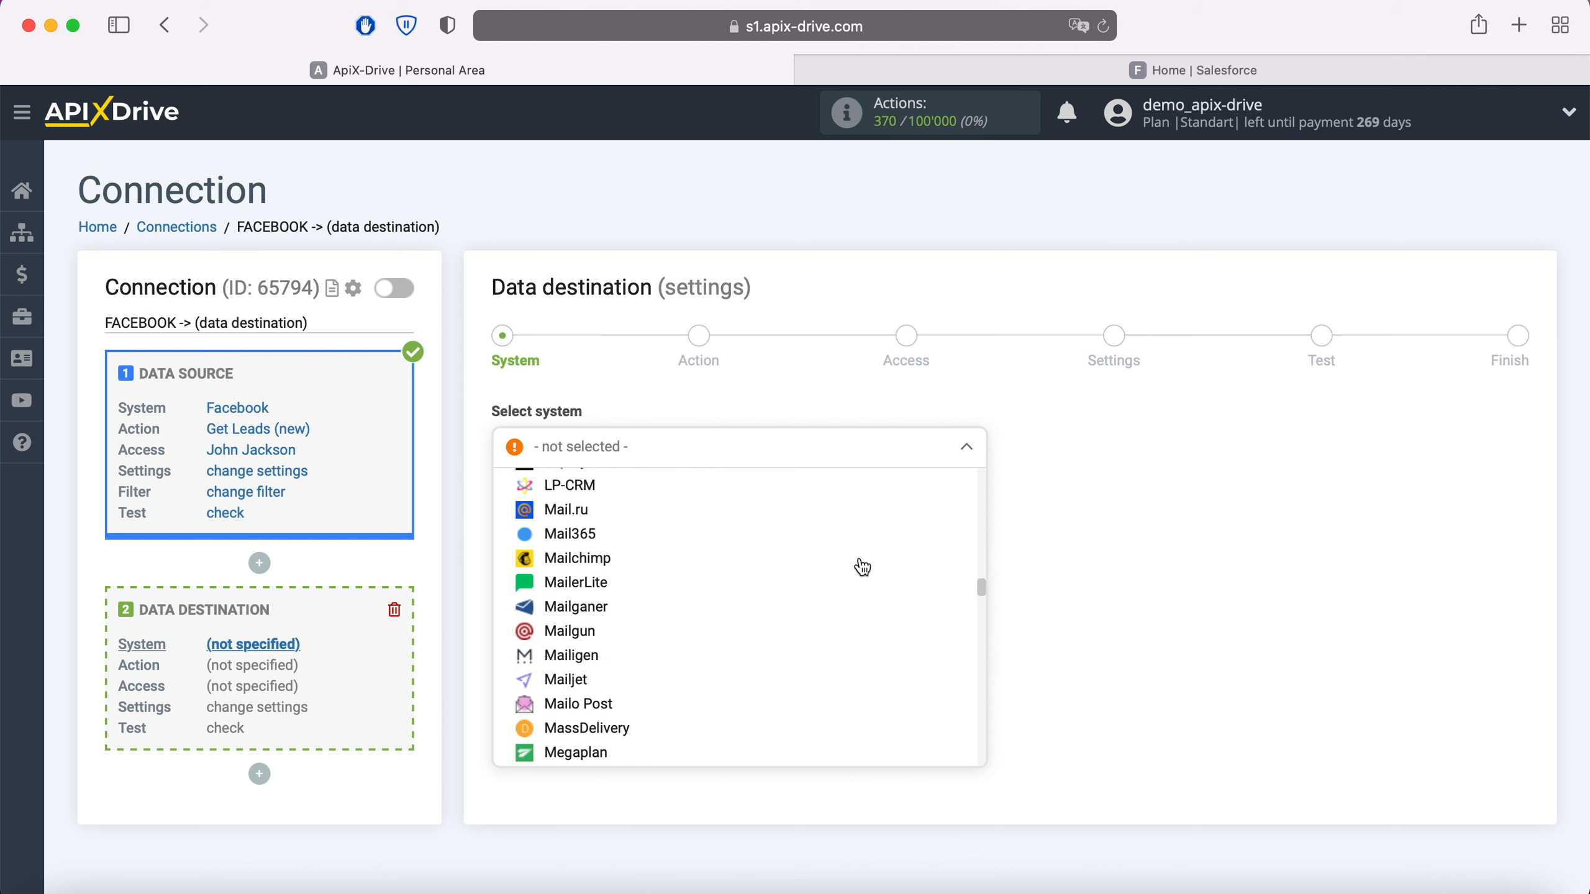
scroll(863, 567, down, 15)
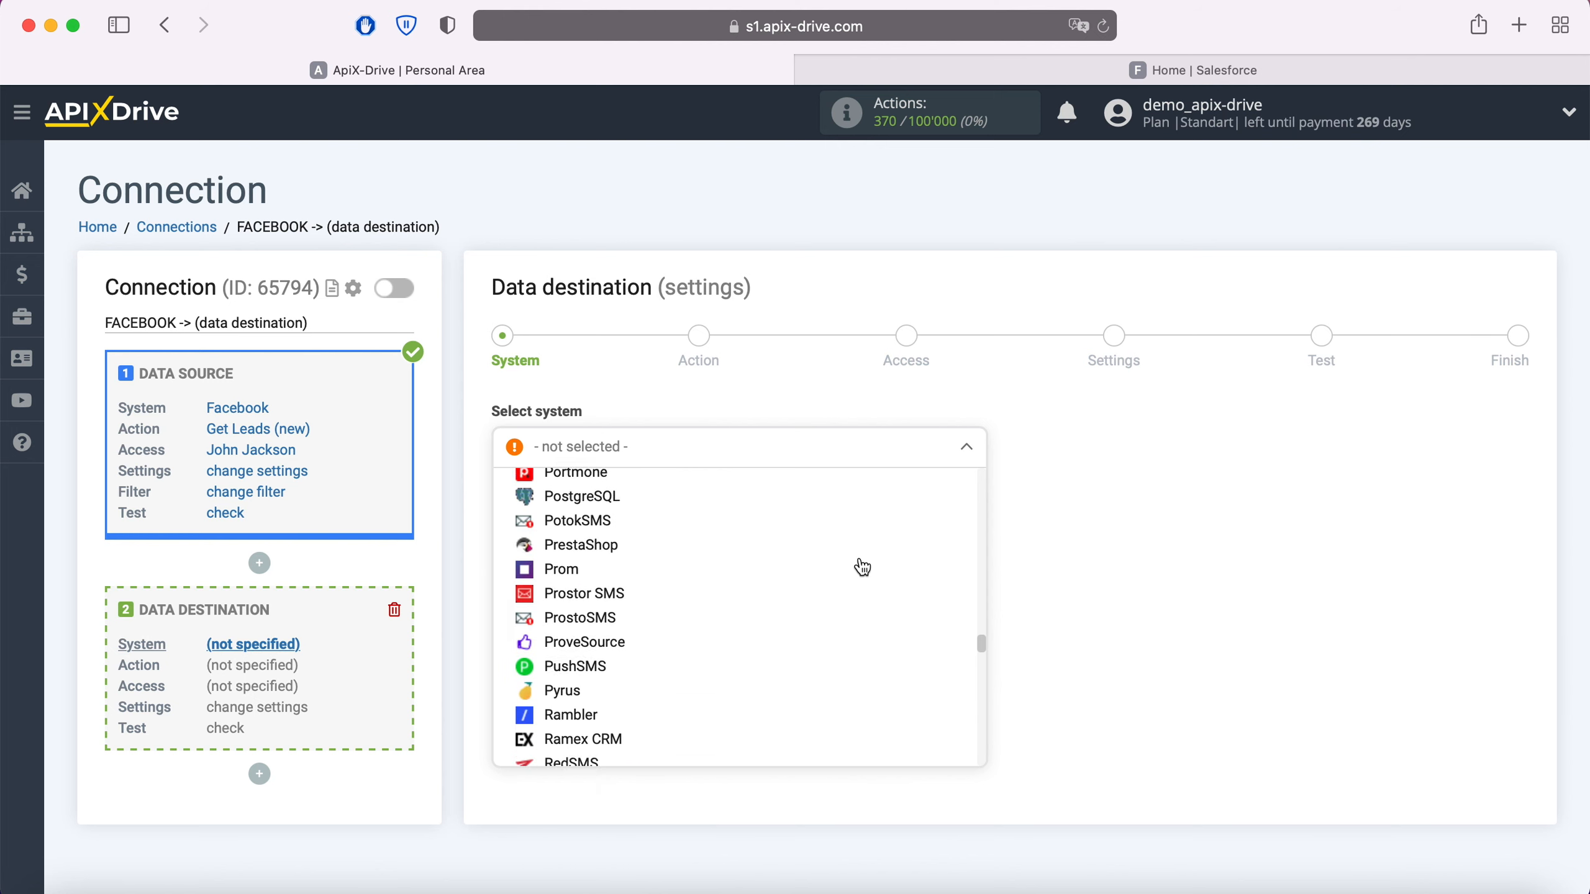
click(632, 620)
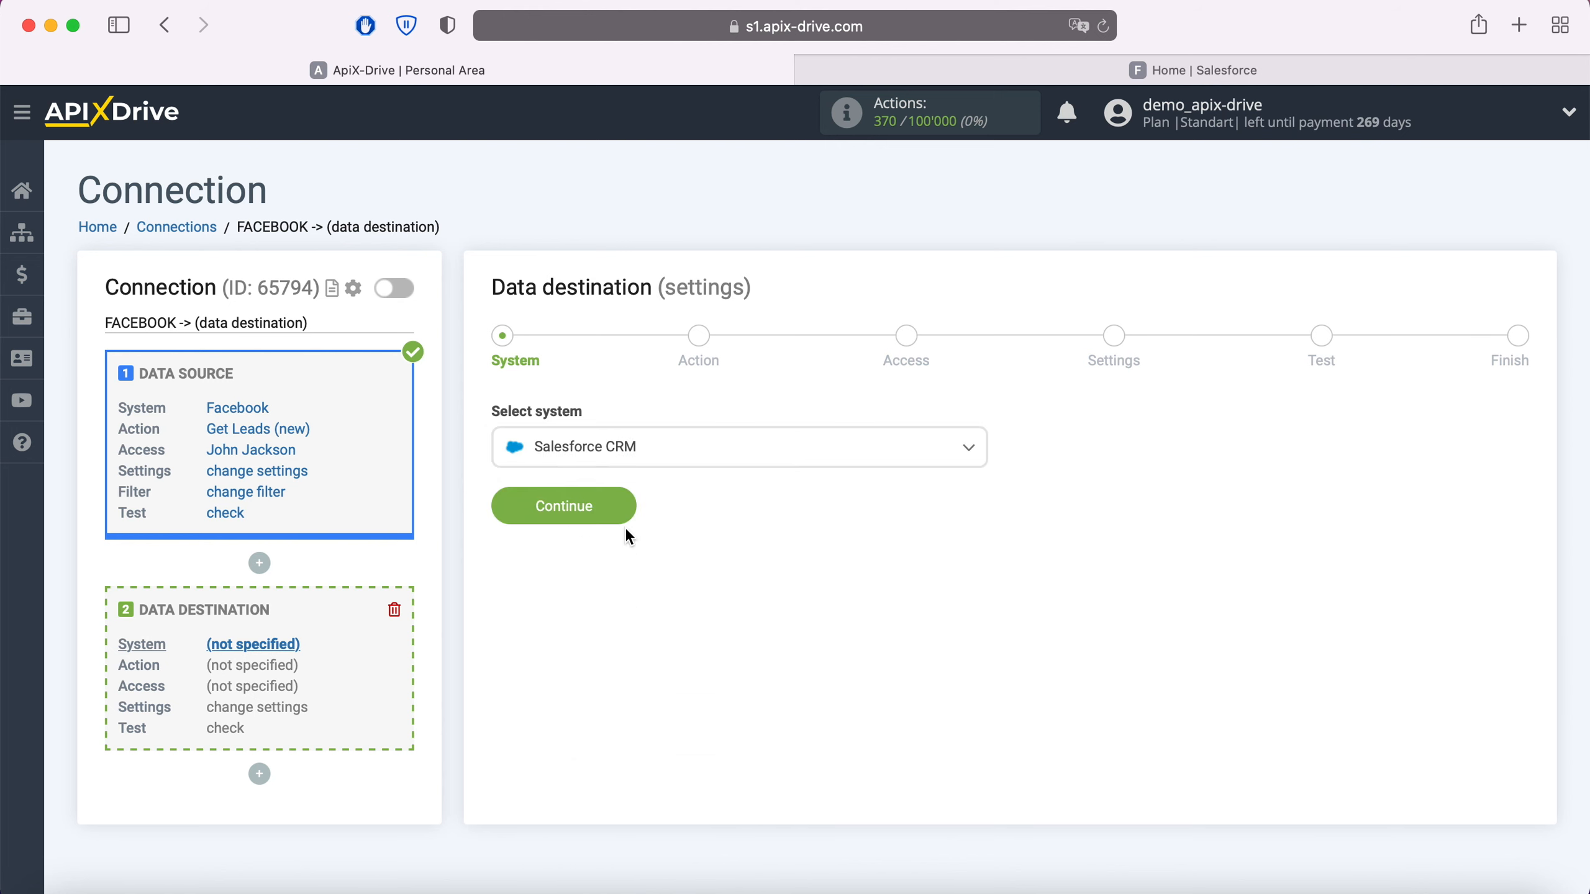
click(622, 512)
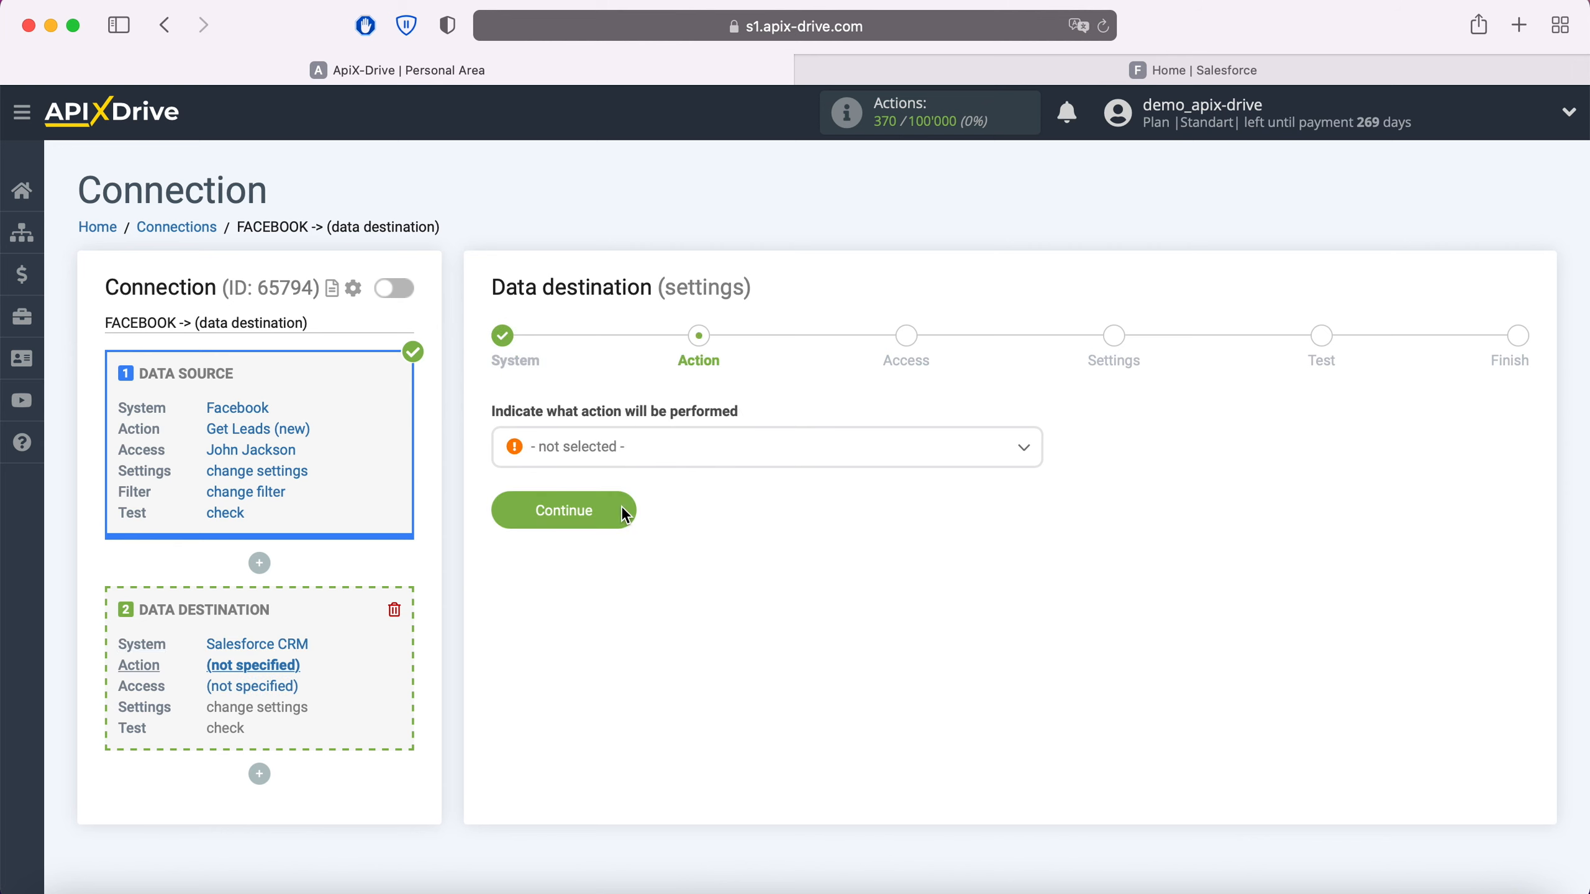
Step: Set the Salesforce CRM destination action to Create Order and continue to the access stage
click(657, 454)
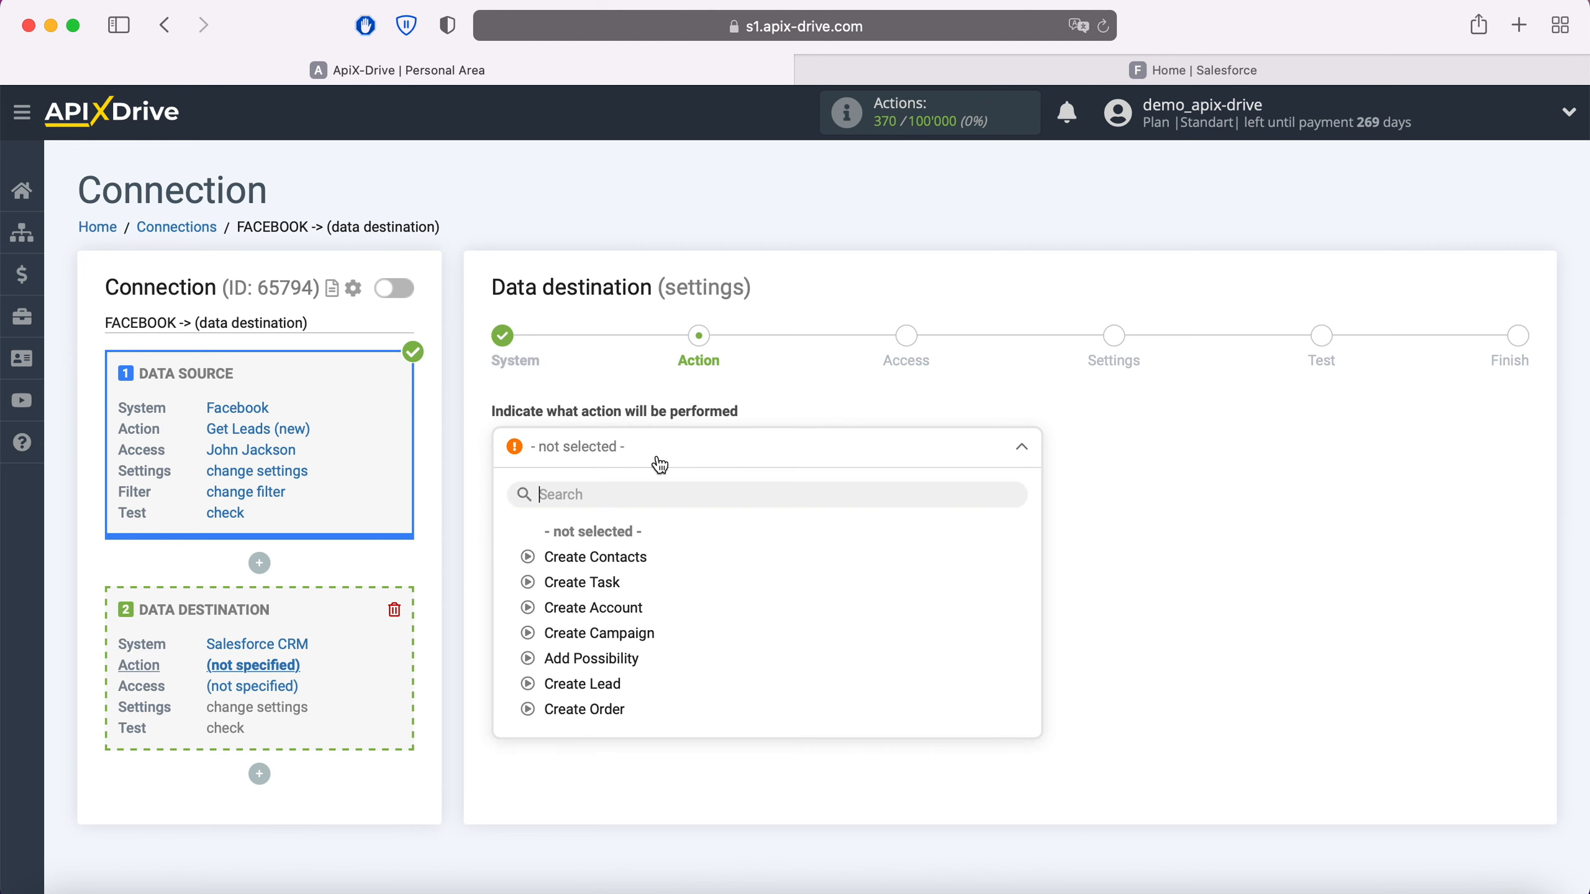
click(613, 715)
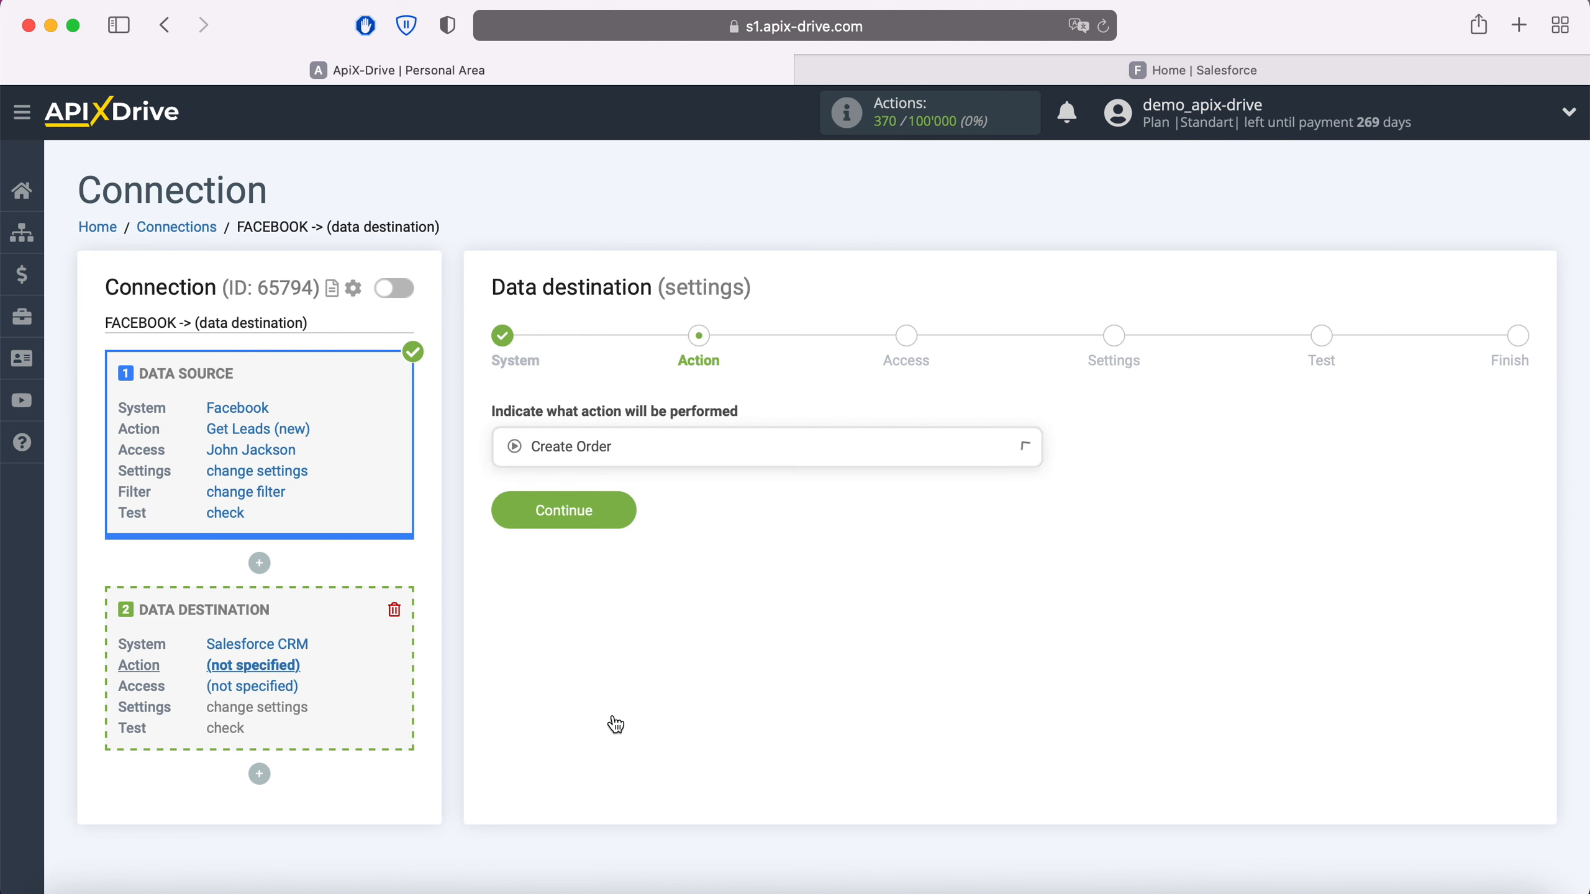
click(618, 511)
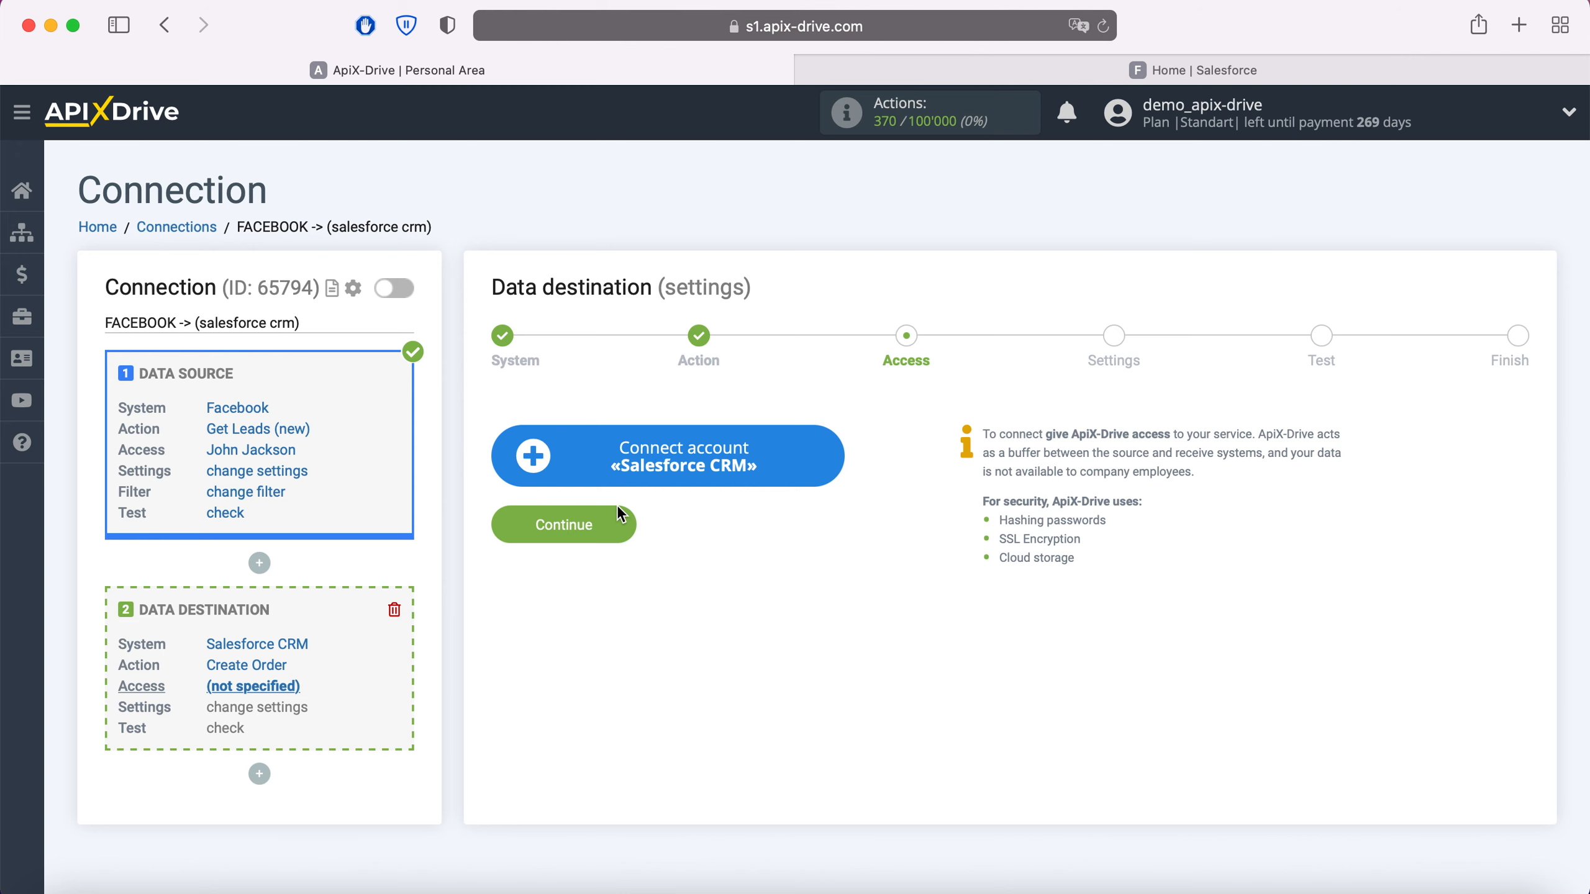
Step: Connect a Salesforce CRM account by logging in with the account's username and password
click(824, 449)
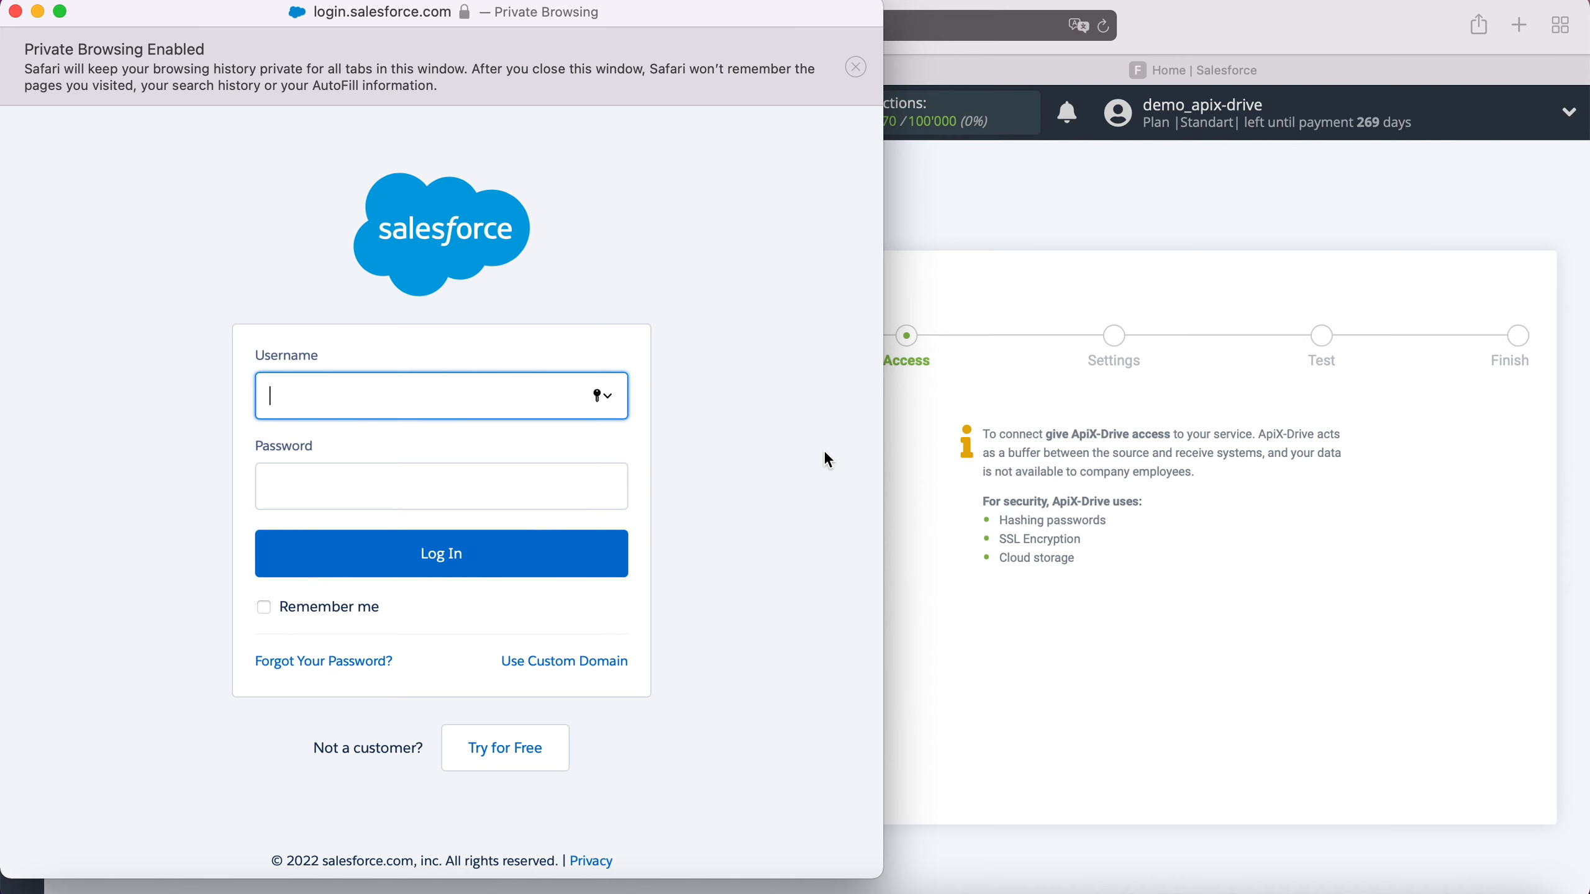
right_click(370, 400)
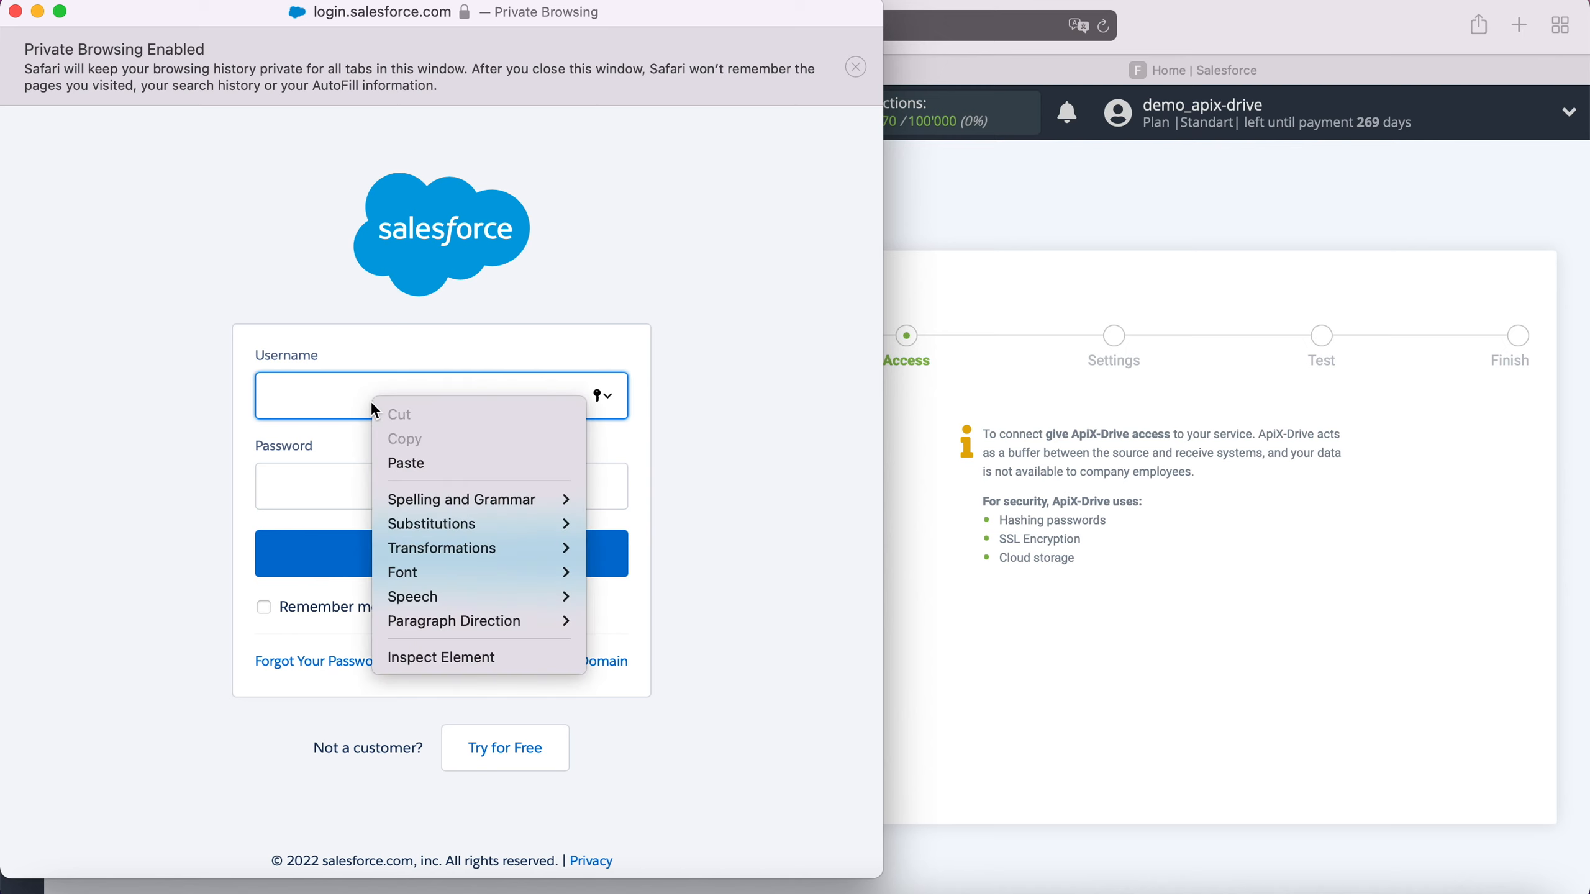
click(419, 461)
key(Tab)
text(••••••••)
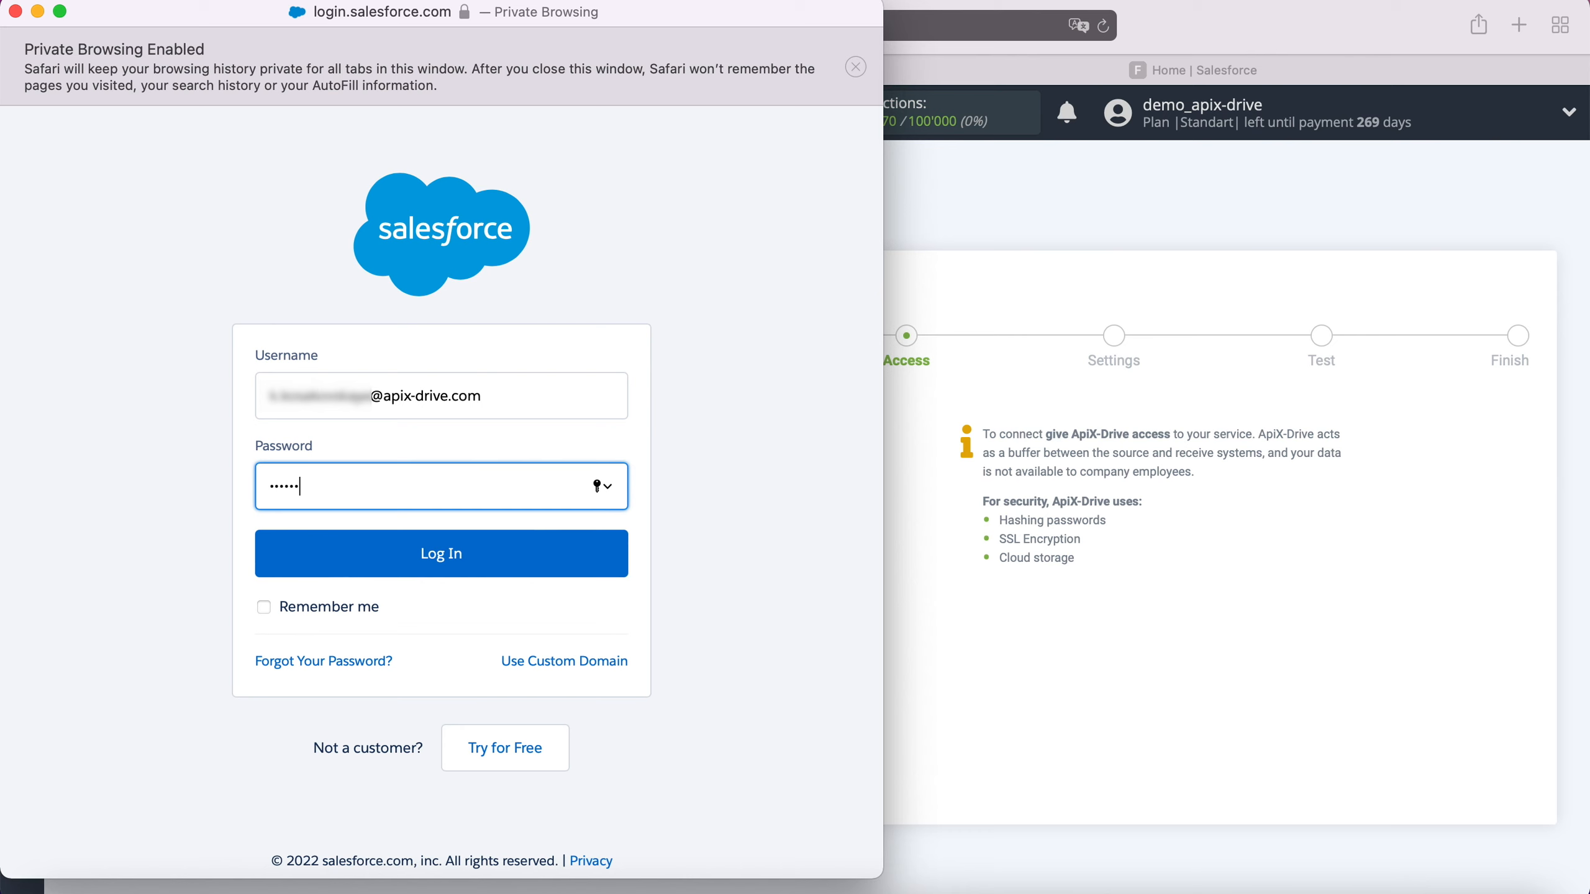
text(••••)
click(432, 566)
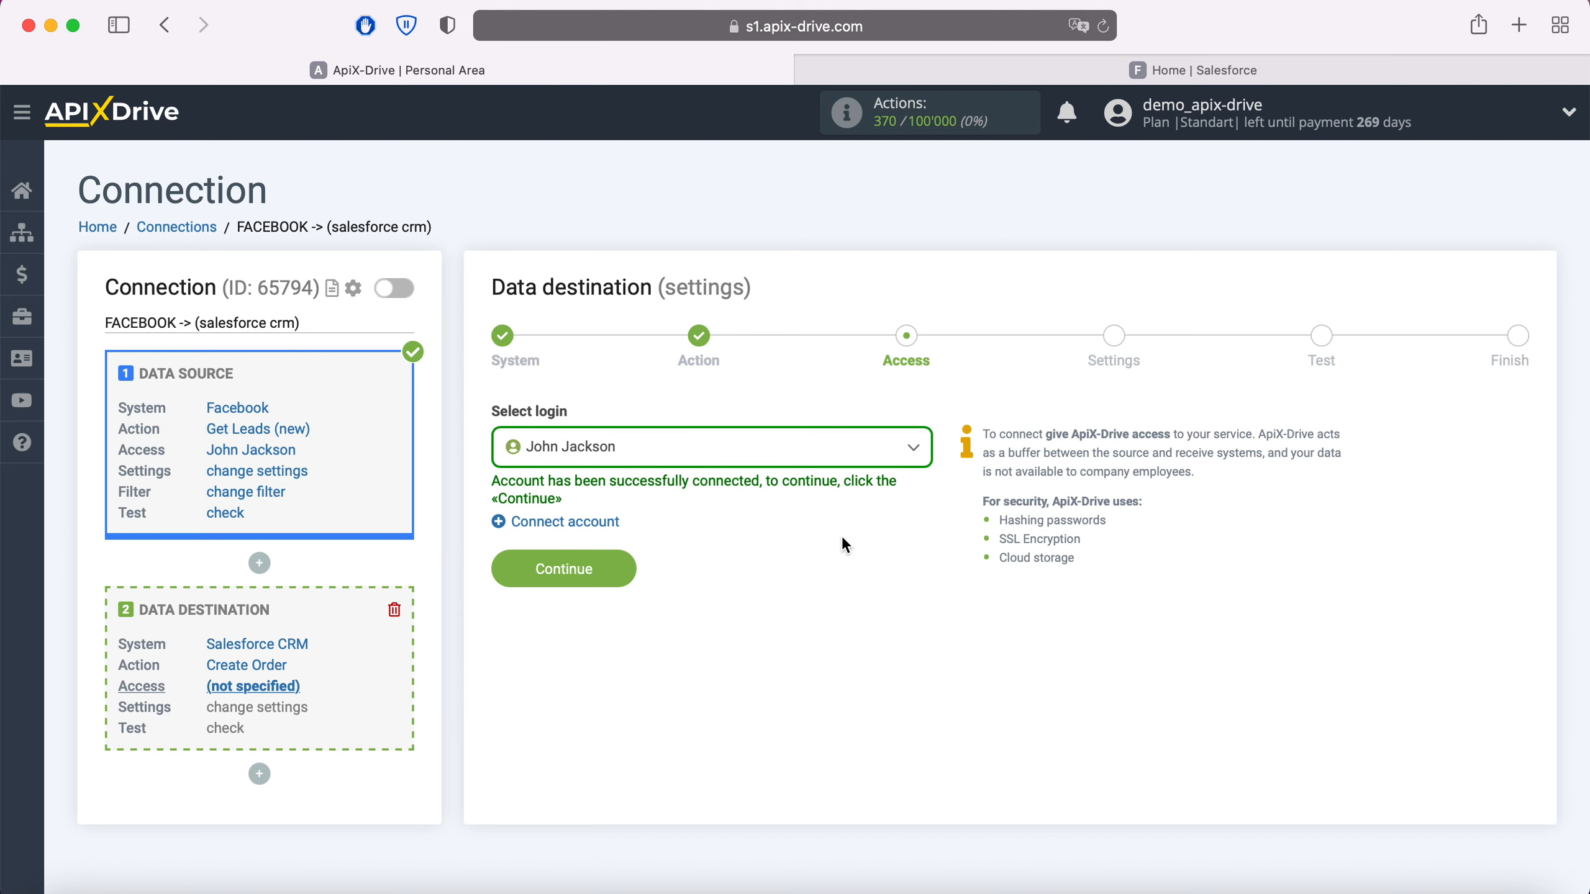
Step: Use the connected Salesforce account as the destination login and continue to the order field settings
click(891, 448)
click(637, 588)
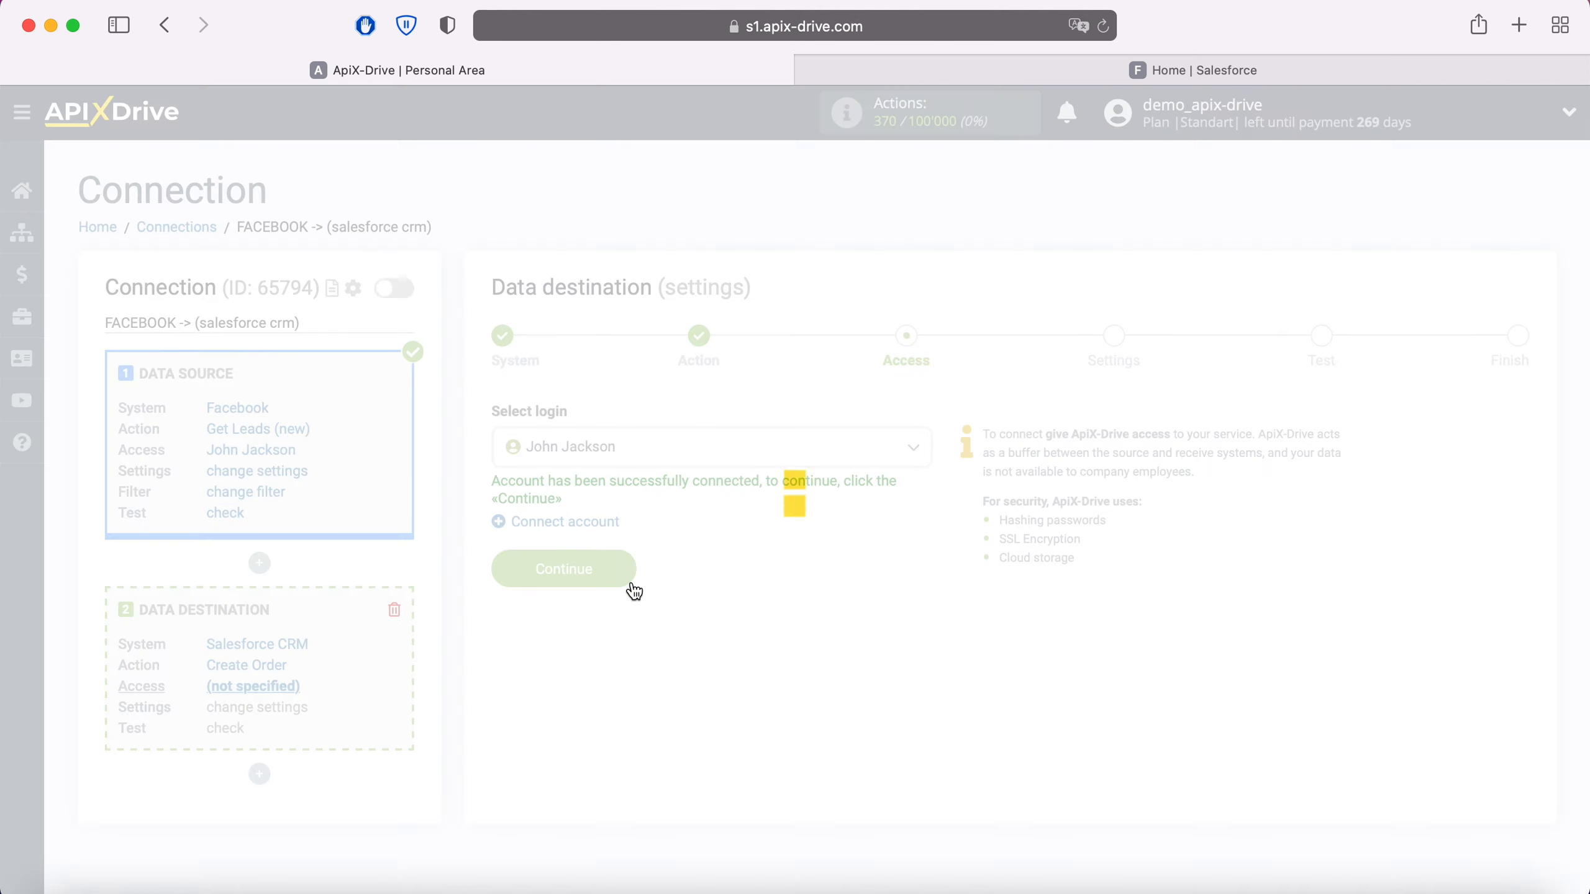
click(626, 570)
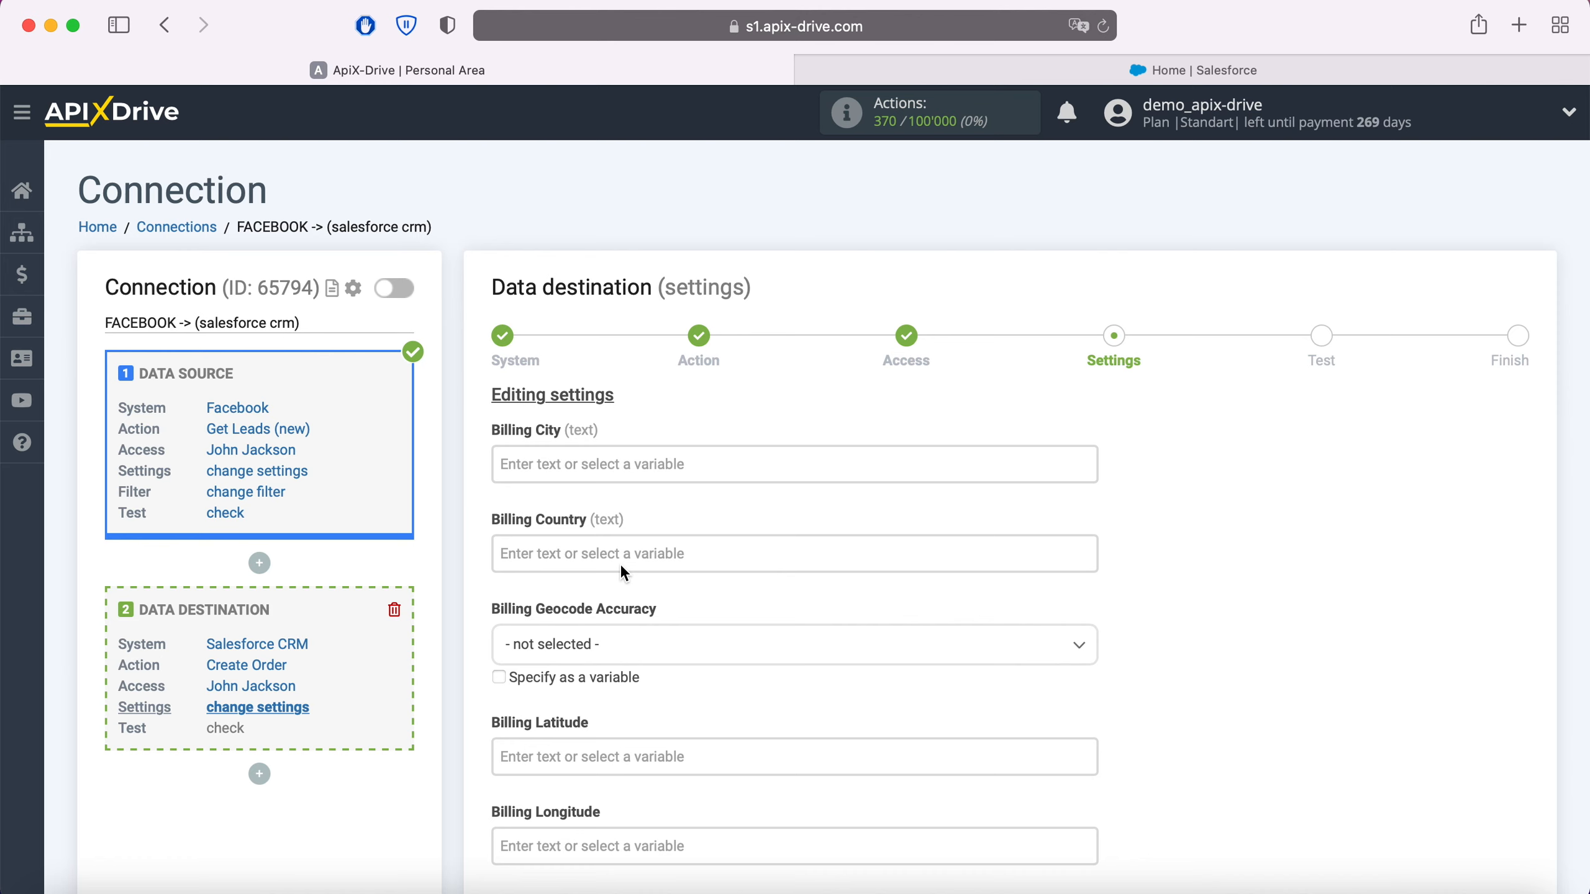
Step: Add the Facebook custom field email variable to the order's Description and label it "Email"
scroll(621, 570, down, 6)
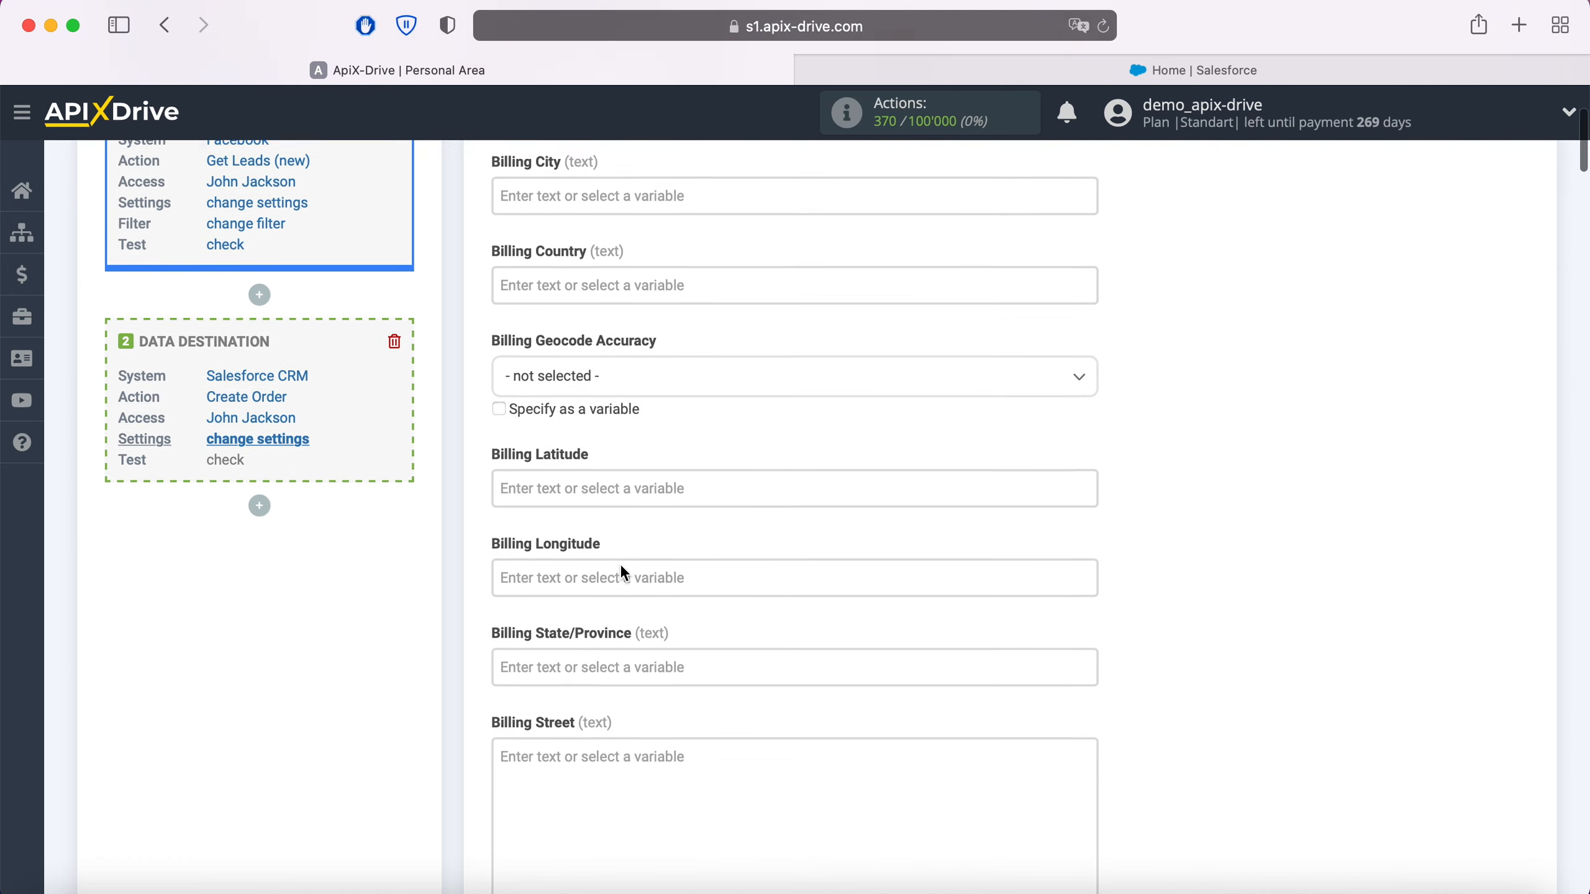
scroll(623, 570, down, 10)
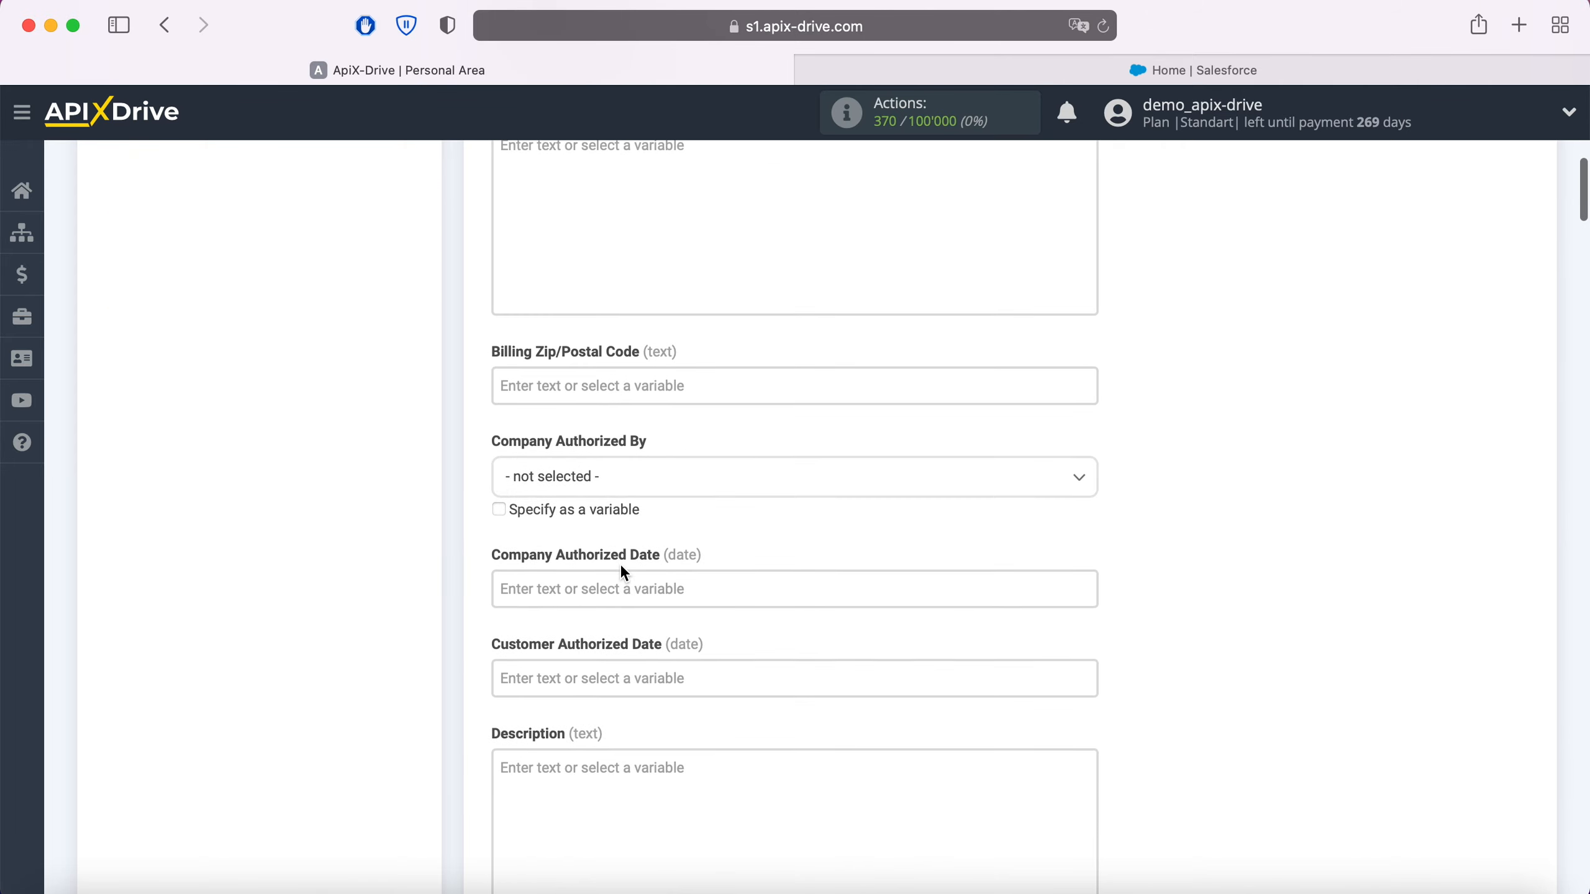
click(567, 649)
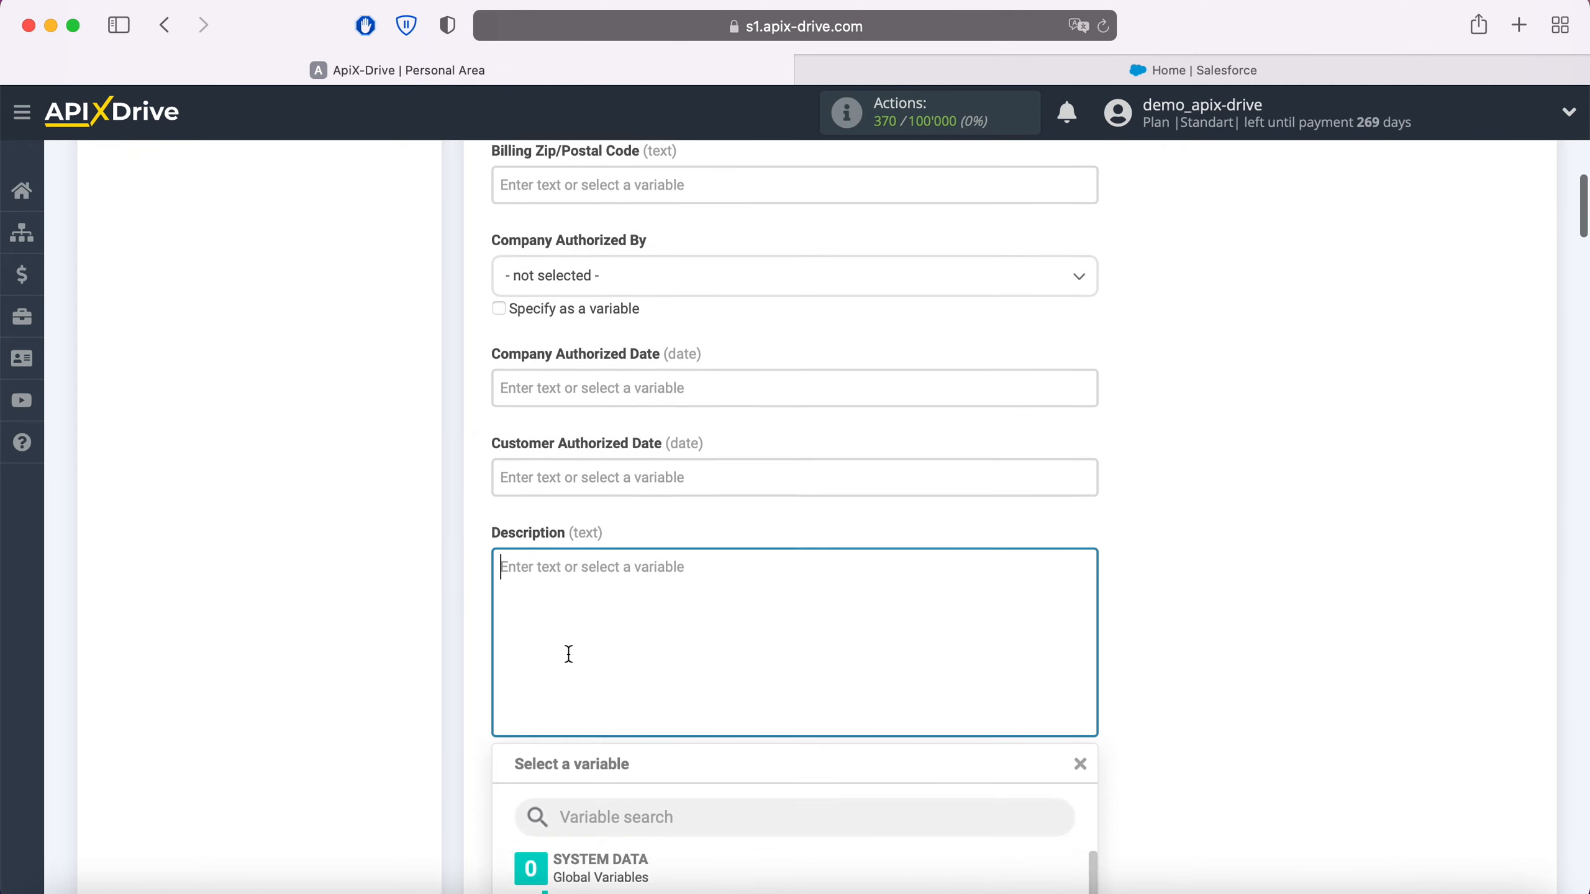
scroll(948, 674, down, 5)
click(842, 702)
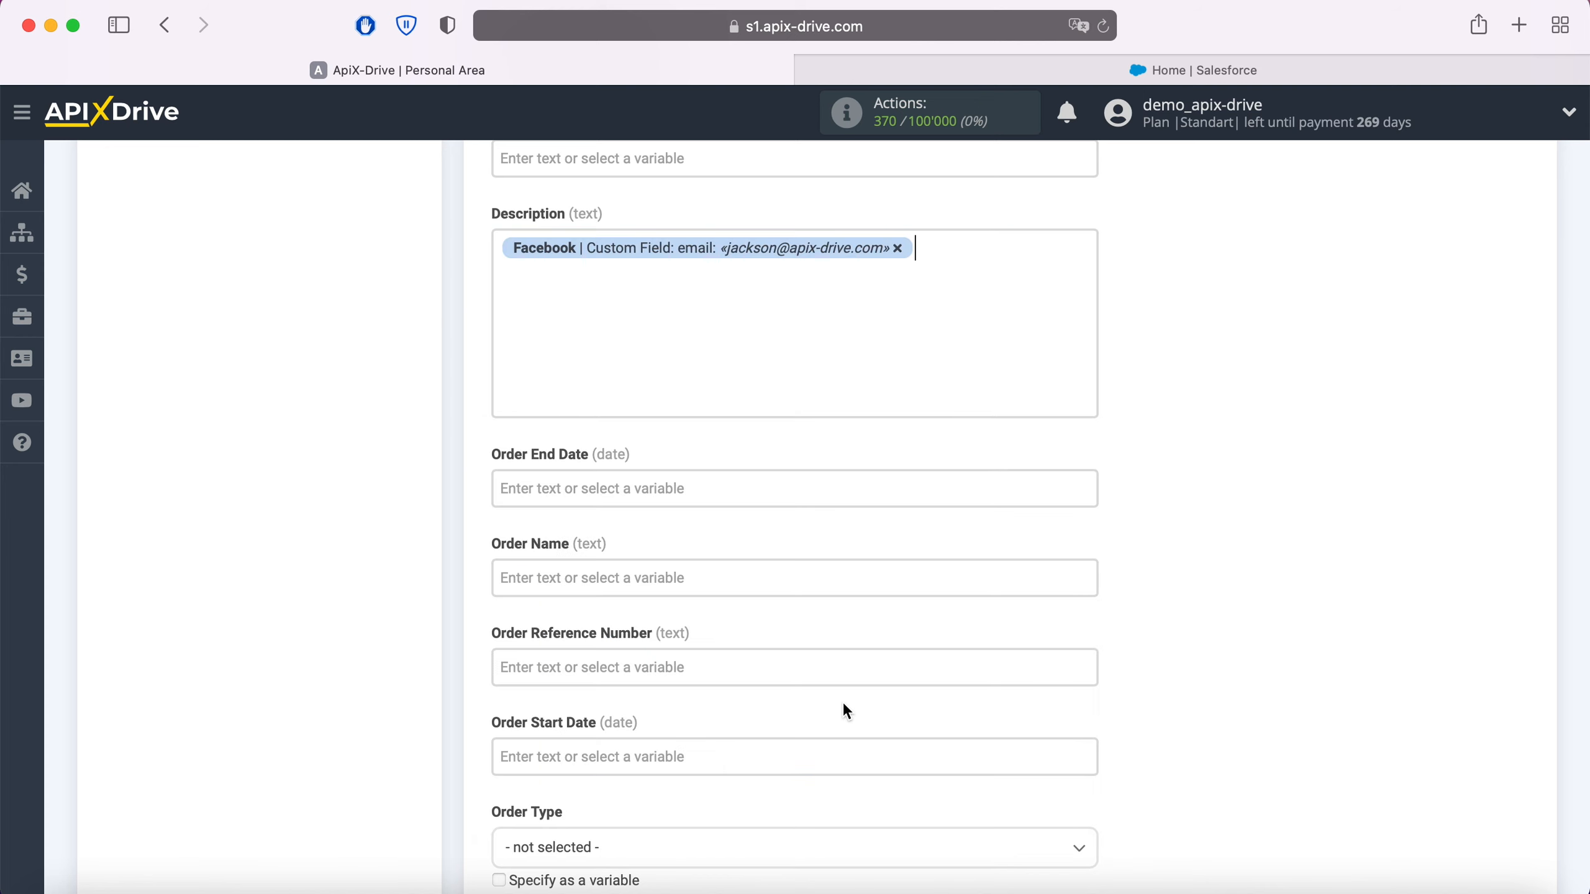
click(500, 249)
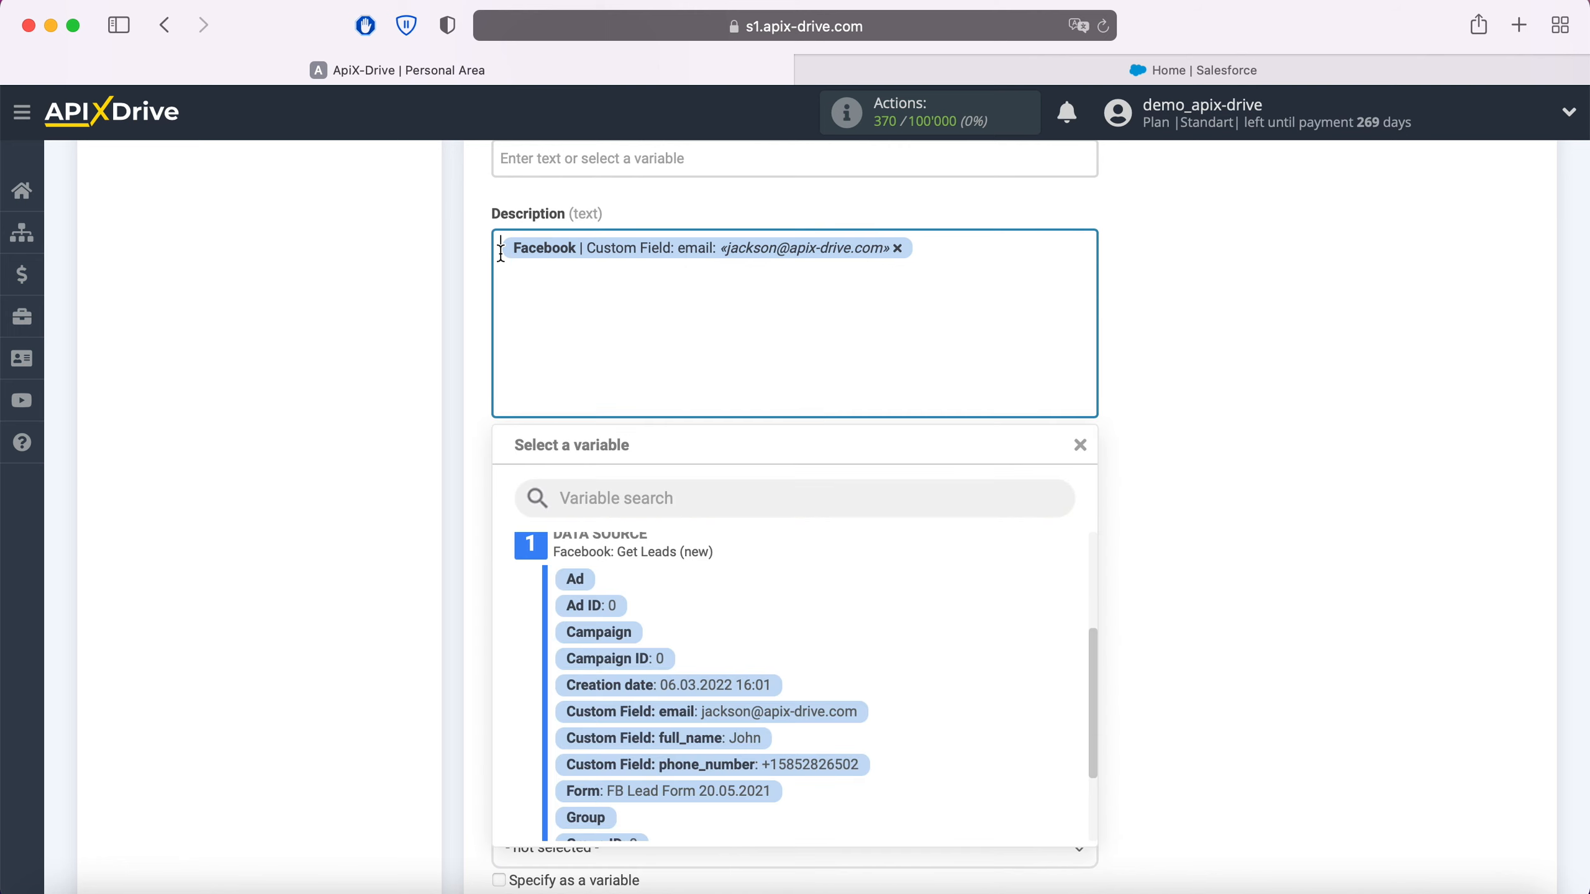
text(Email)
Step: Add two new lines to the Description: "Page" with the Facebook Page variable and "Form" with the Facebook Form variable
click(995, 252)
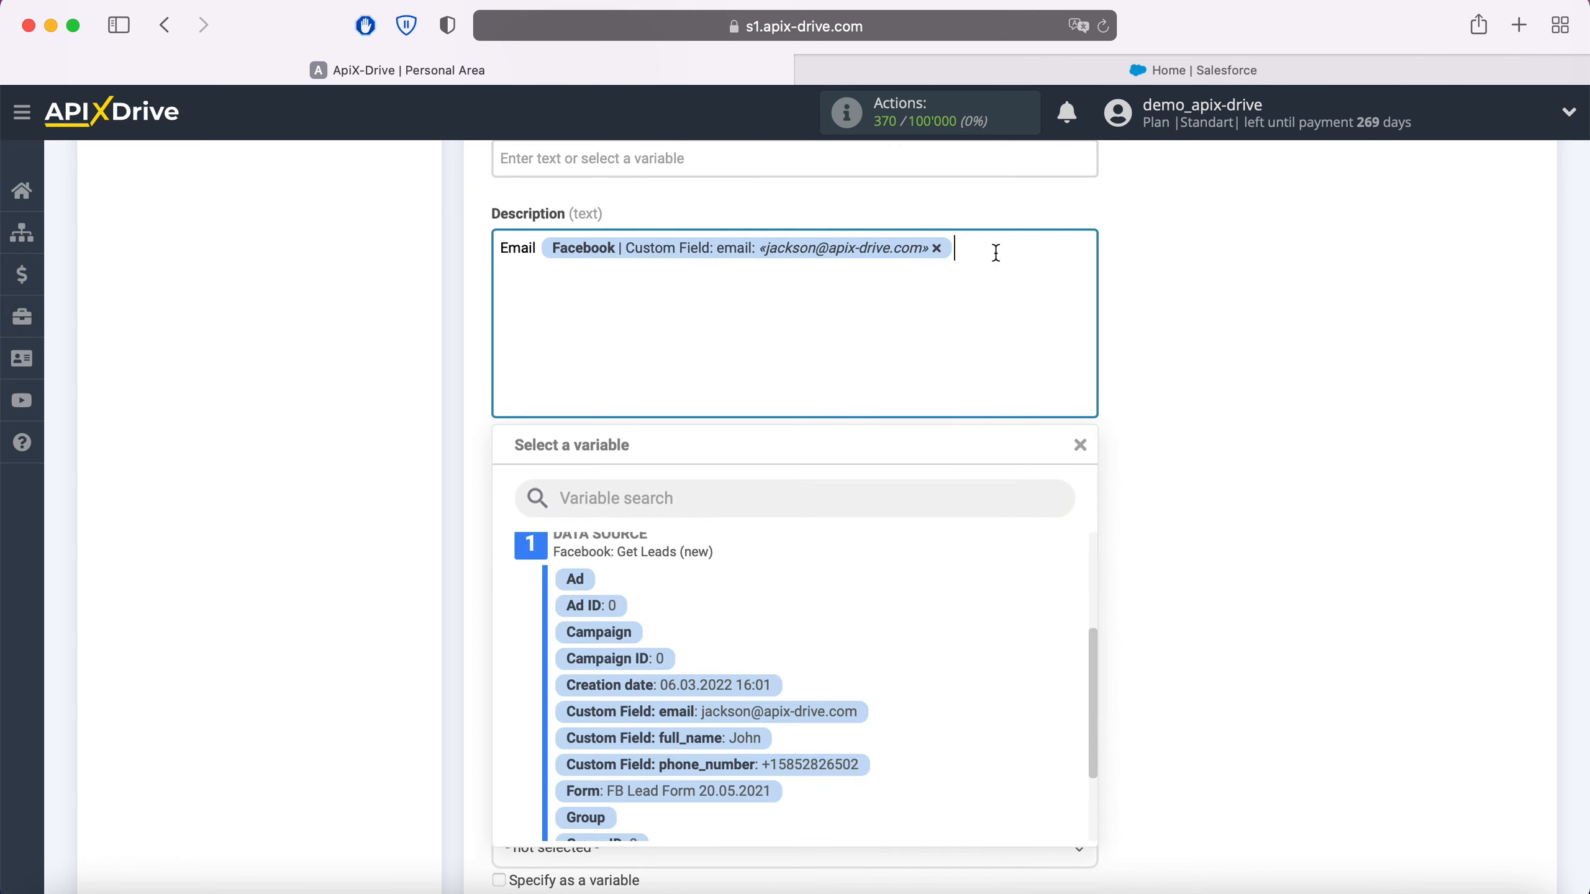
key(Return)
text(Page)
scroll(872, 667, down, 3)
click(663, 767)
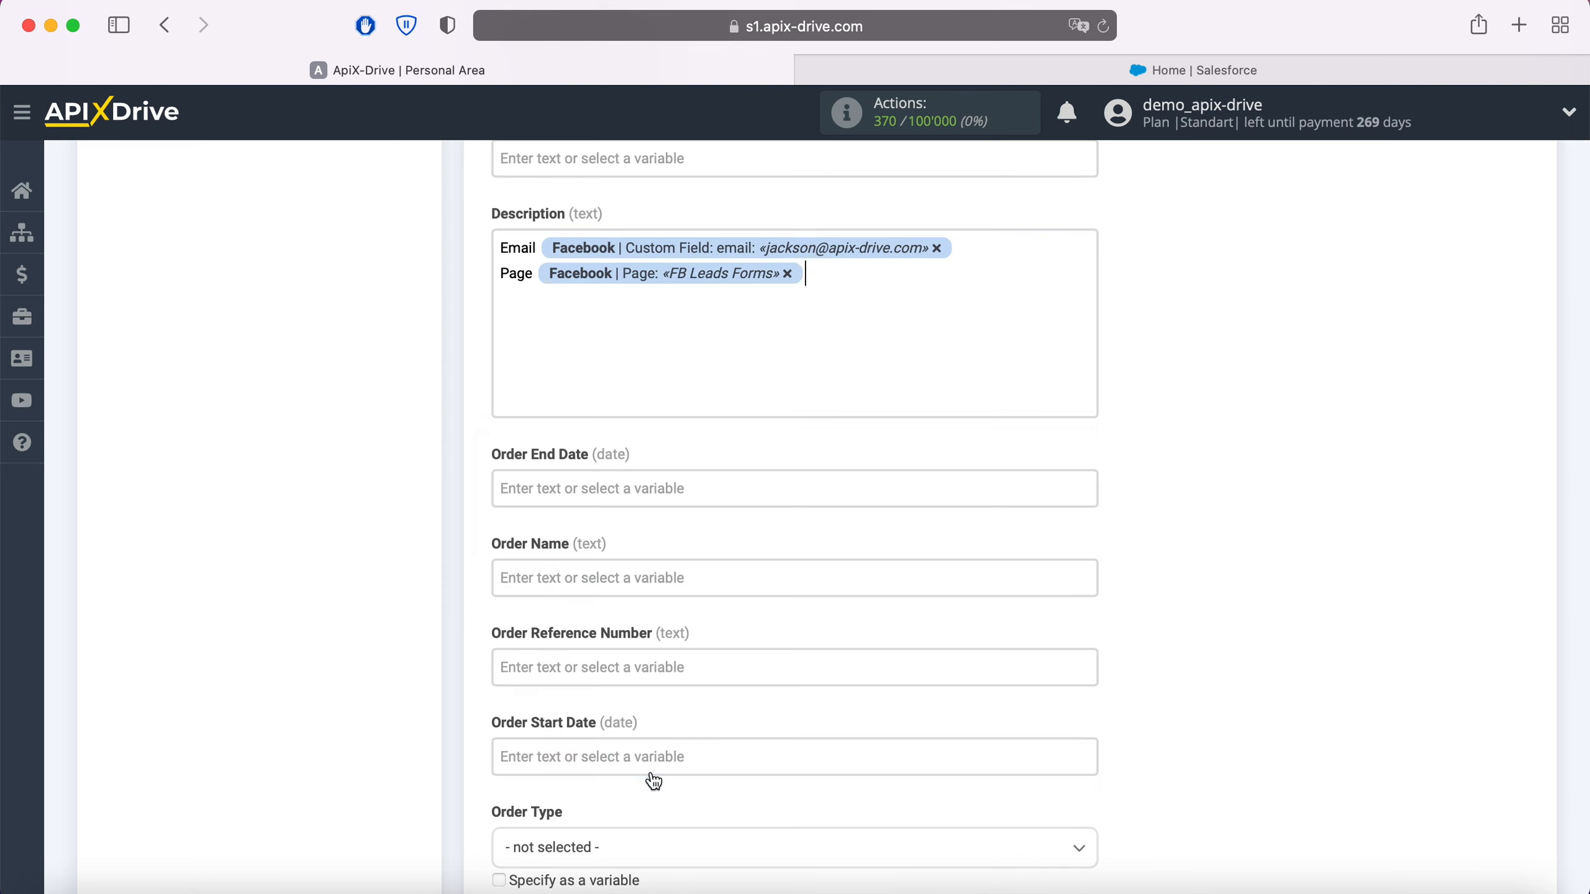
key(Return)
text(Form)
click(585, 296)
click(695, 667)
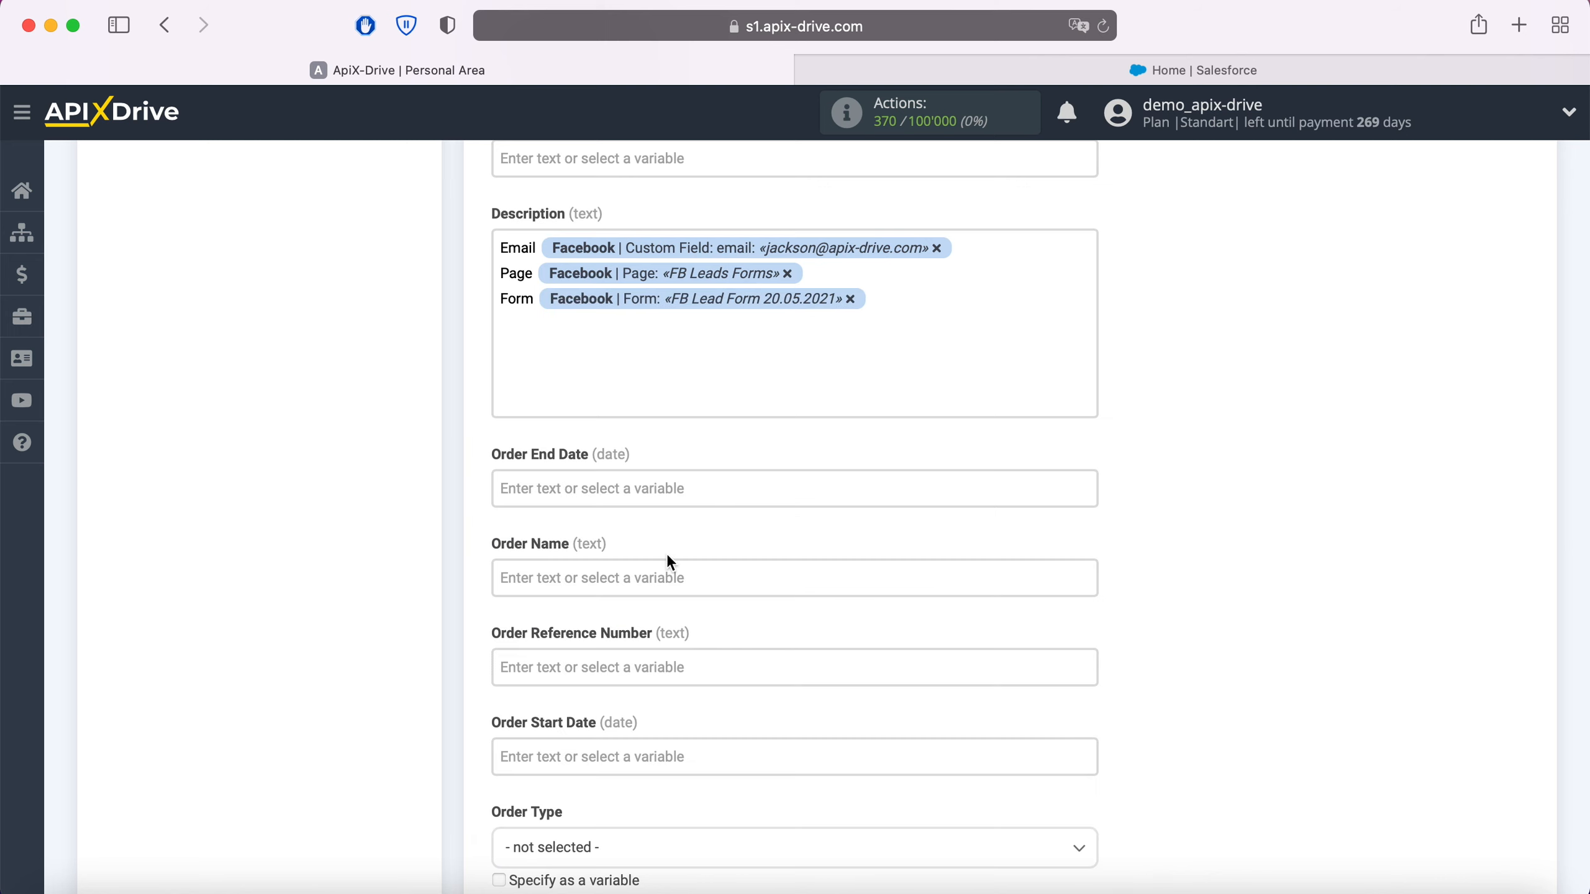
Step: Set the Order End Date to the system data Date variable
click(649, 495)
scroll(649, 495, down, 4)
click(658, 439)
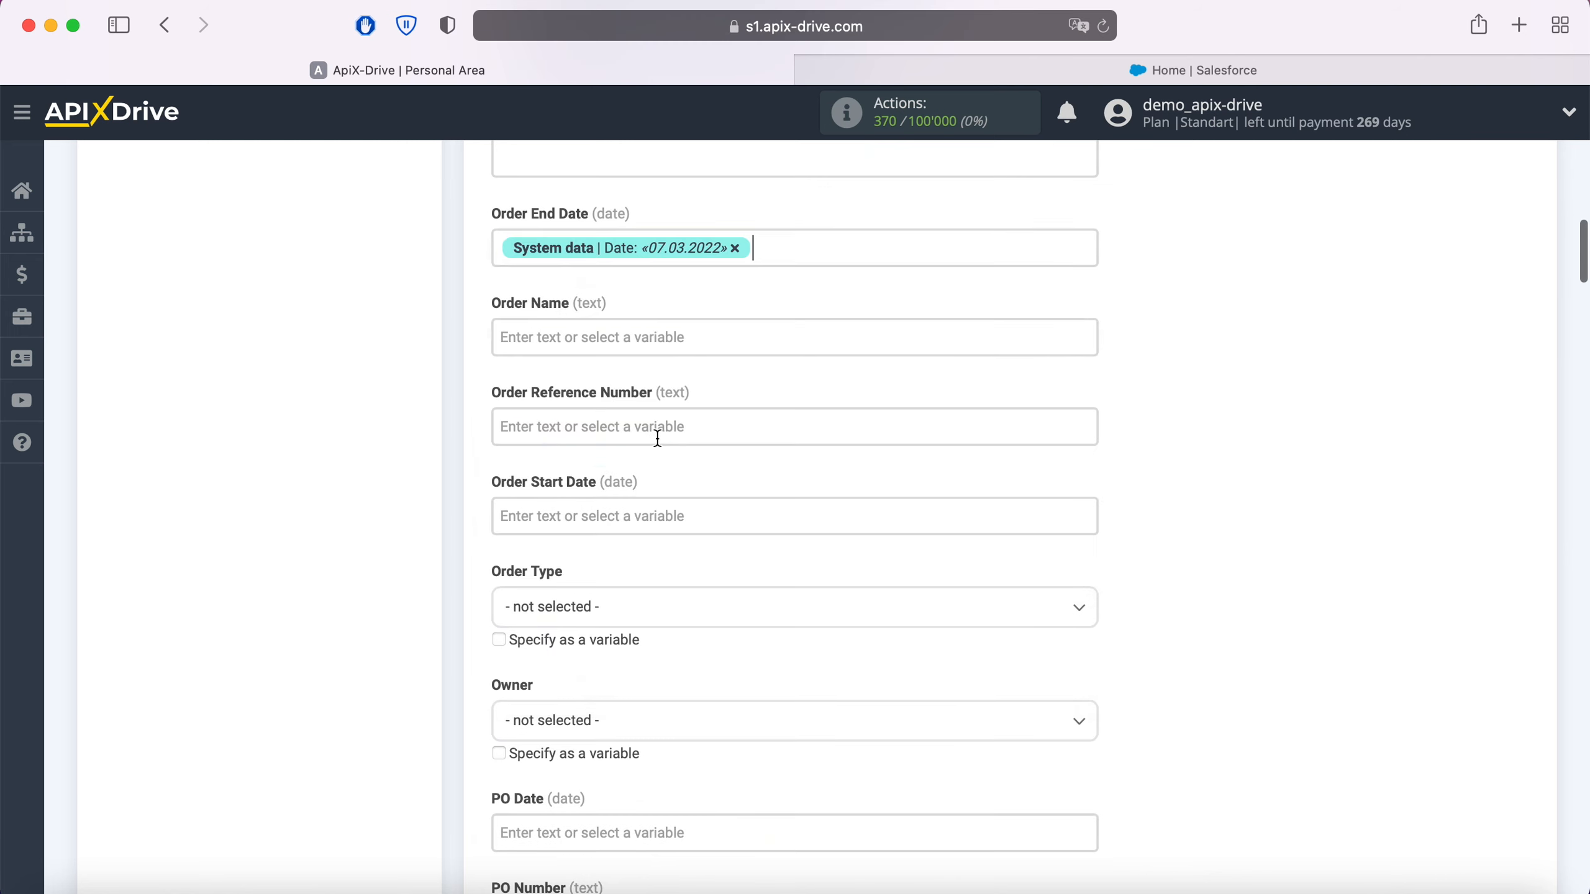
Step: Set the Order Name to "New lead Facebook" followed by the Facebook full_name variable
click(618, 342)
scroll(614, 344, down, 2)
text(New)
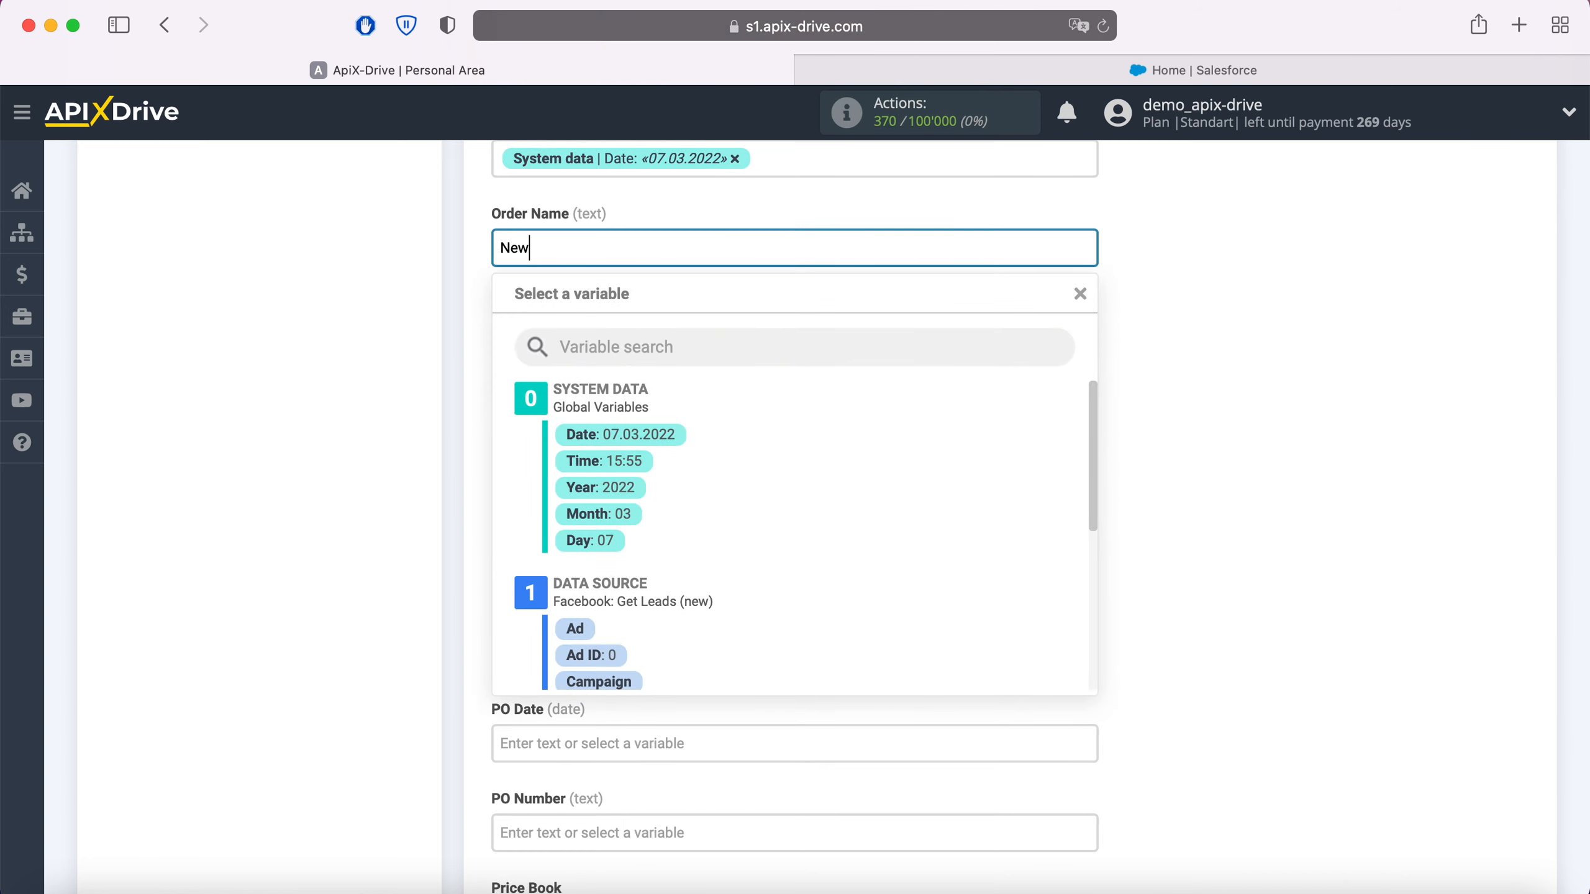
text( lead Facebook)
scroll(829, 507, down, 4)
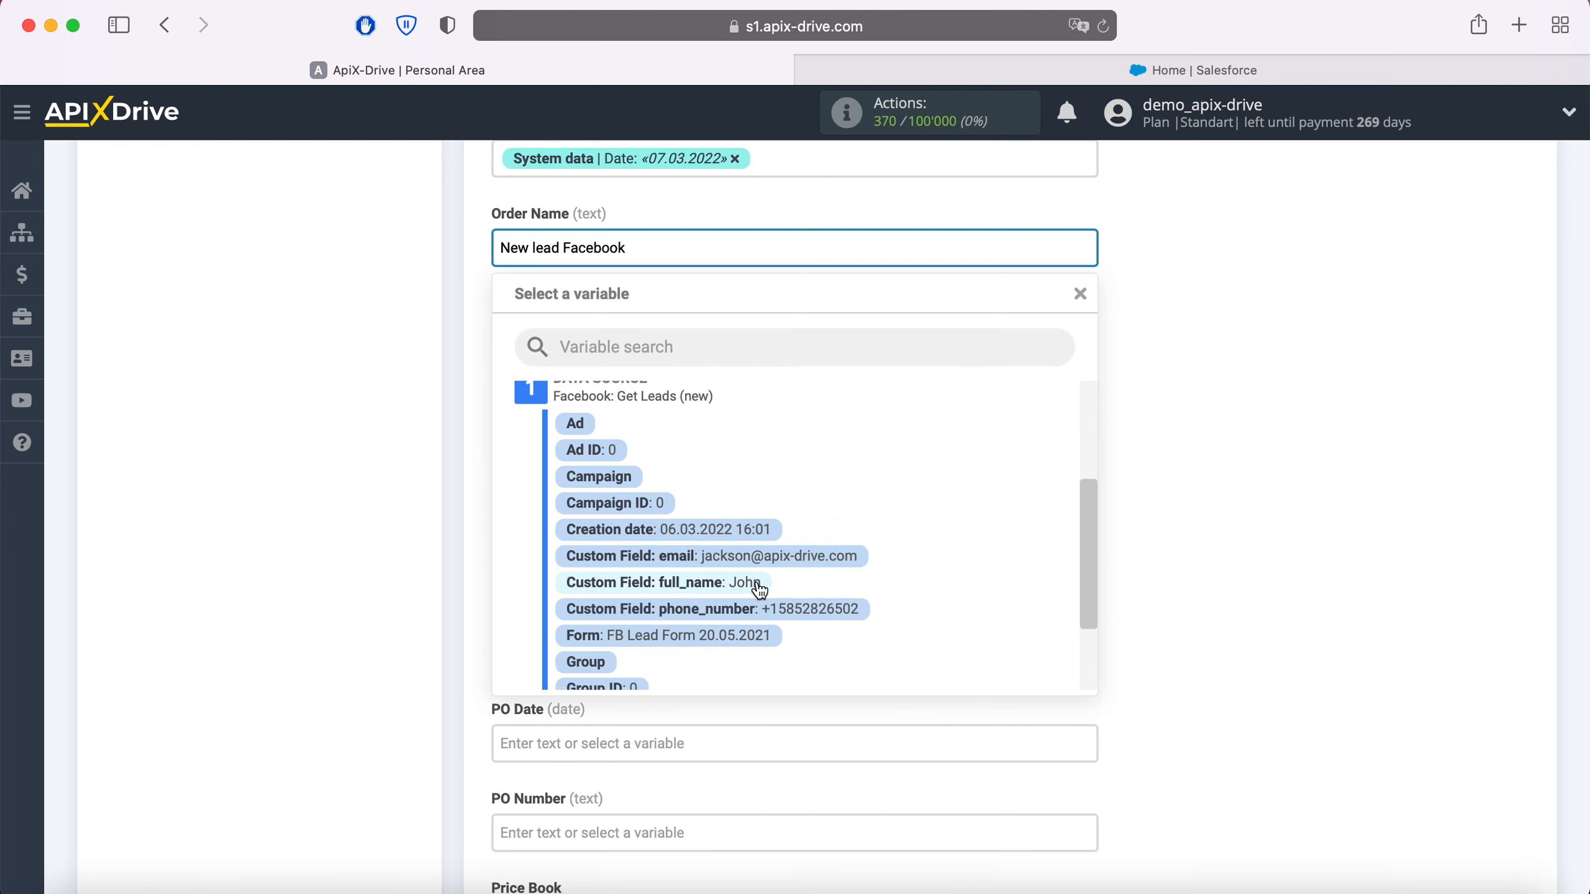
click(757, 584)
Step: Set the Order Start Date to the system data Date variable
click(616, 430)
scroll(620, 476, down, 3)
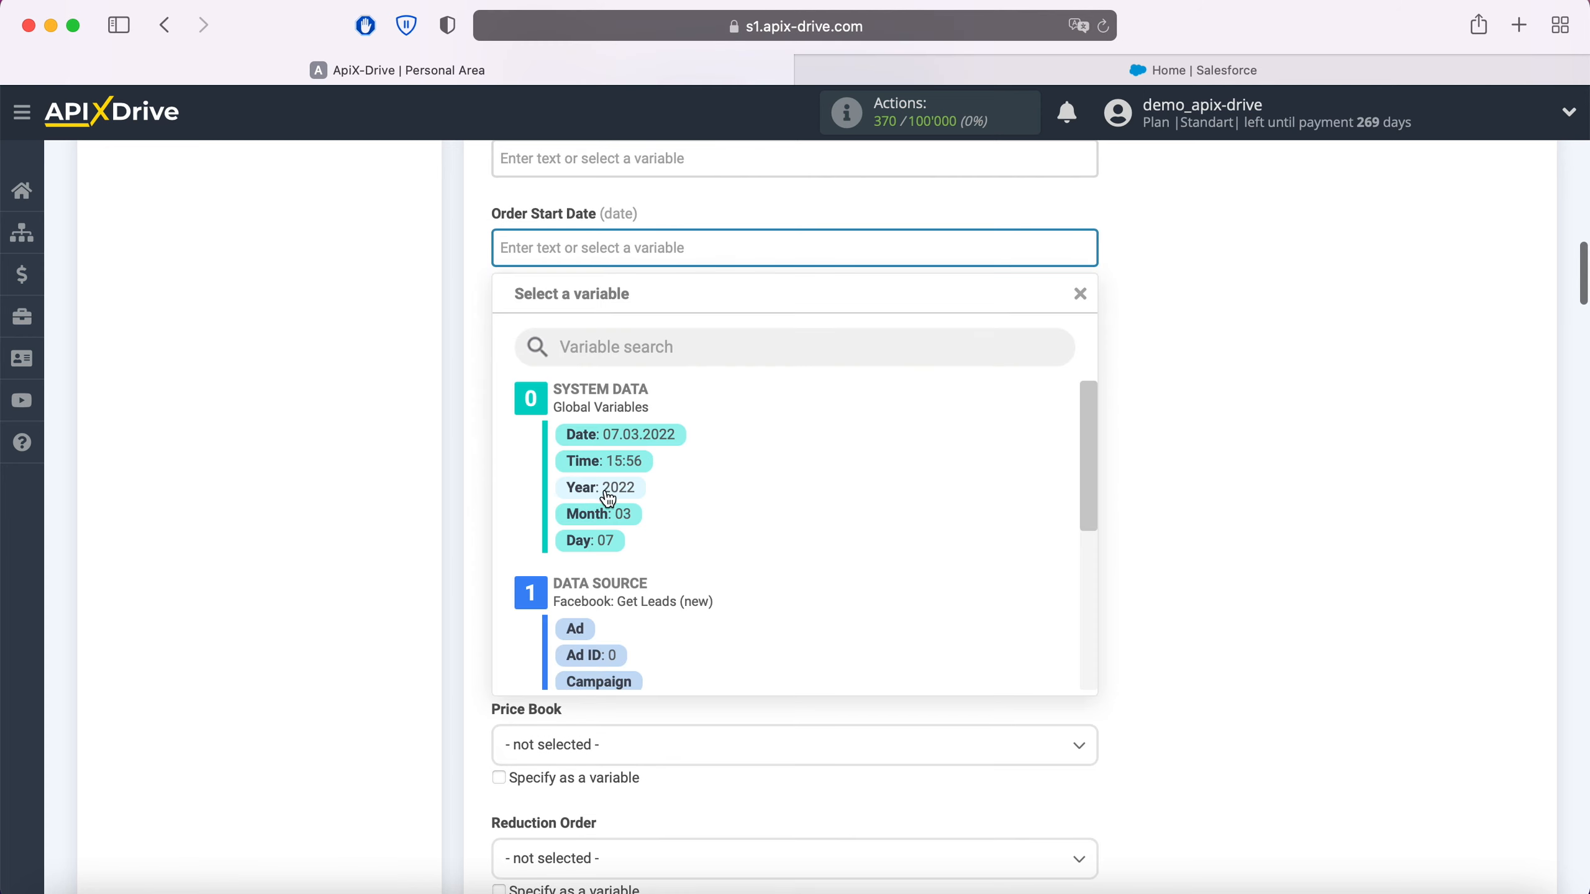
click(610, 430)
Step: Set the order's Price Book to Standard
scroll(780, 426, down, 3)
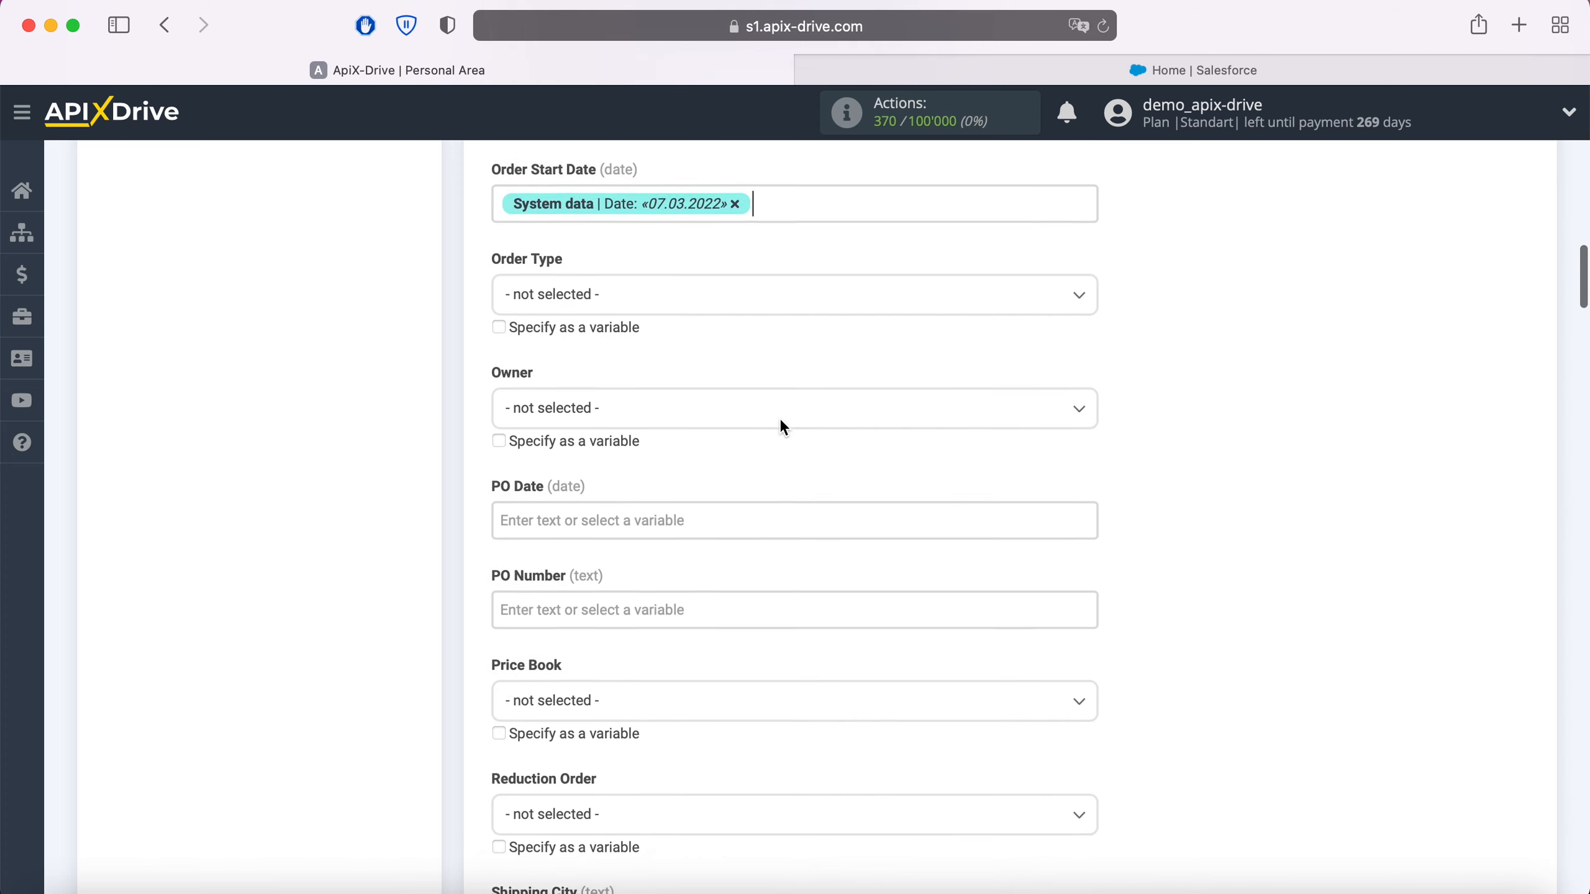
scroll(780, 418, down, 3)
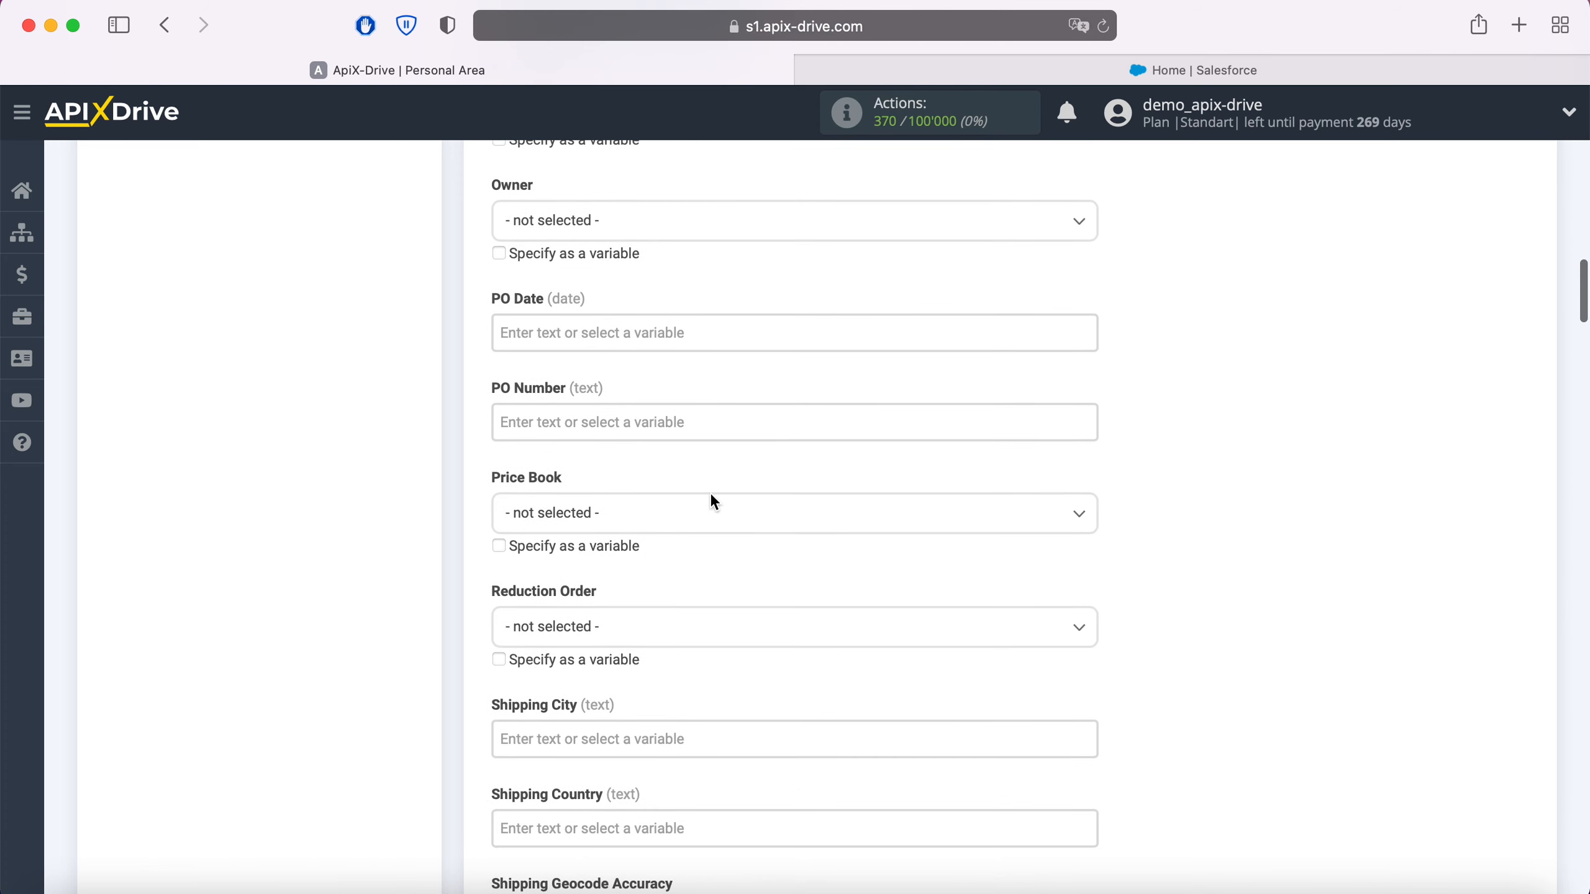
click(682, 513)
click(570, 626)
Step: Set the order's Status to Draft
scroll(753, 553, down, 6)
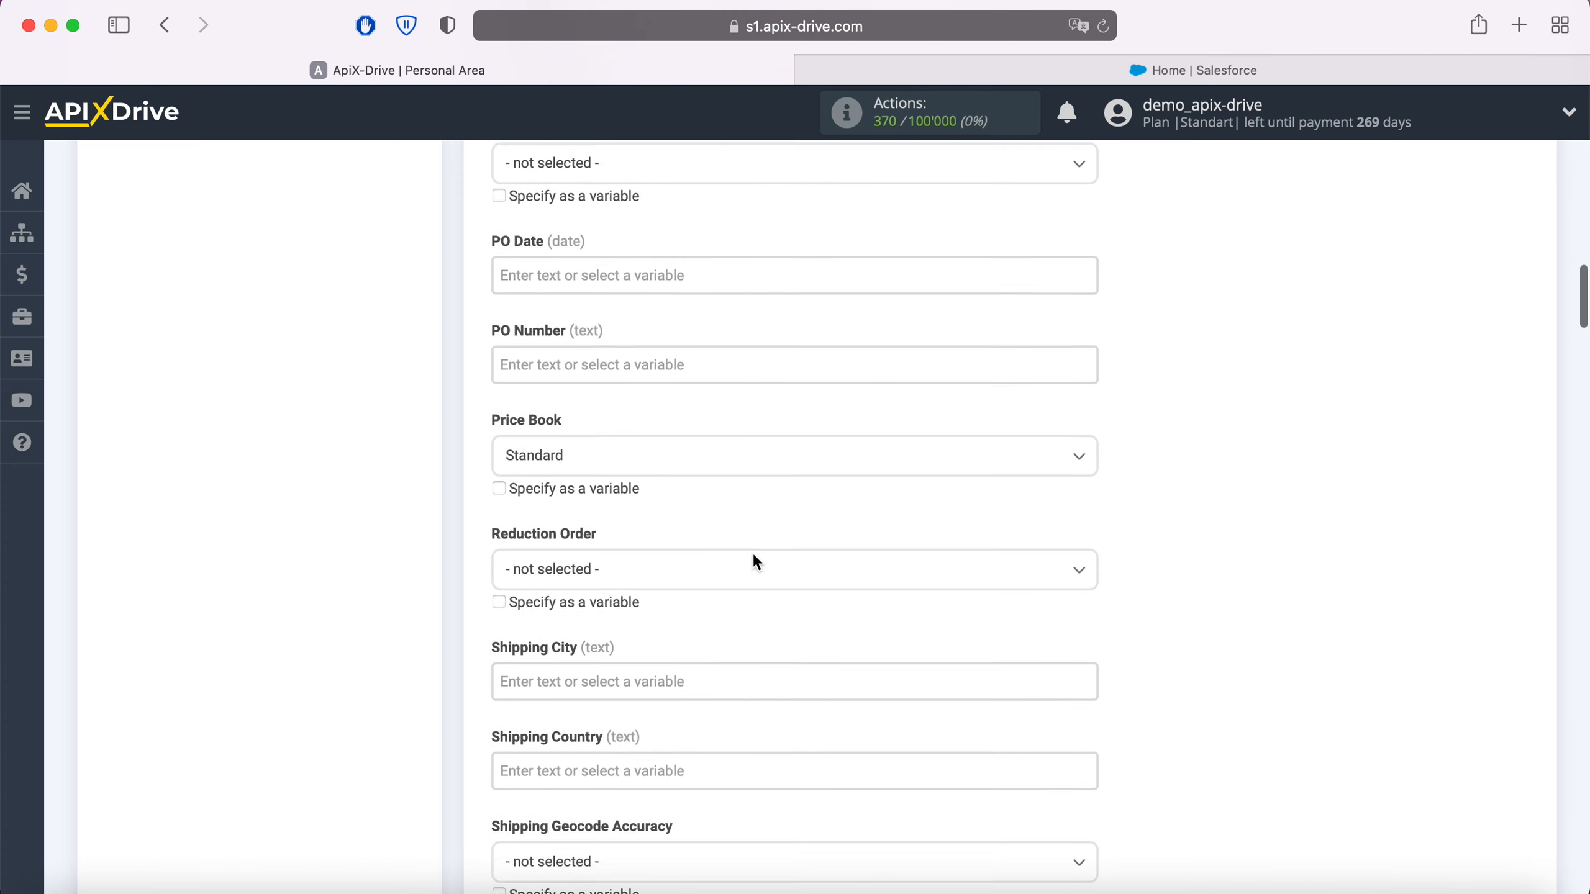
scroll(754, 553, down, 5)
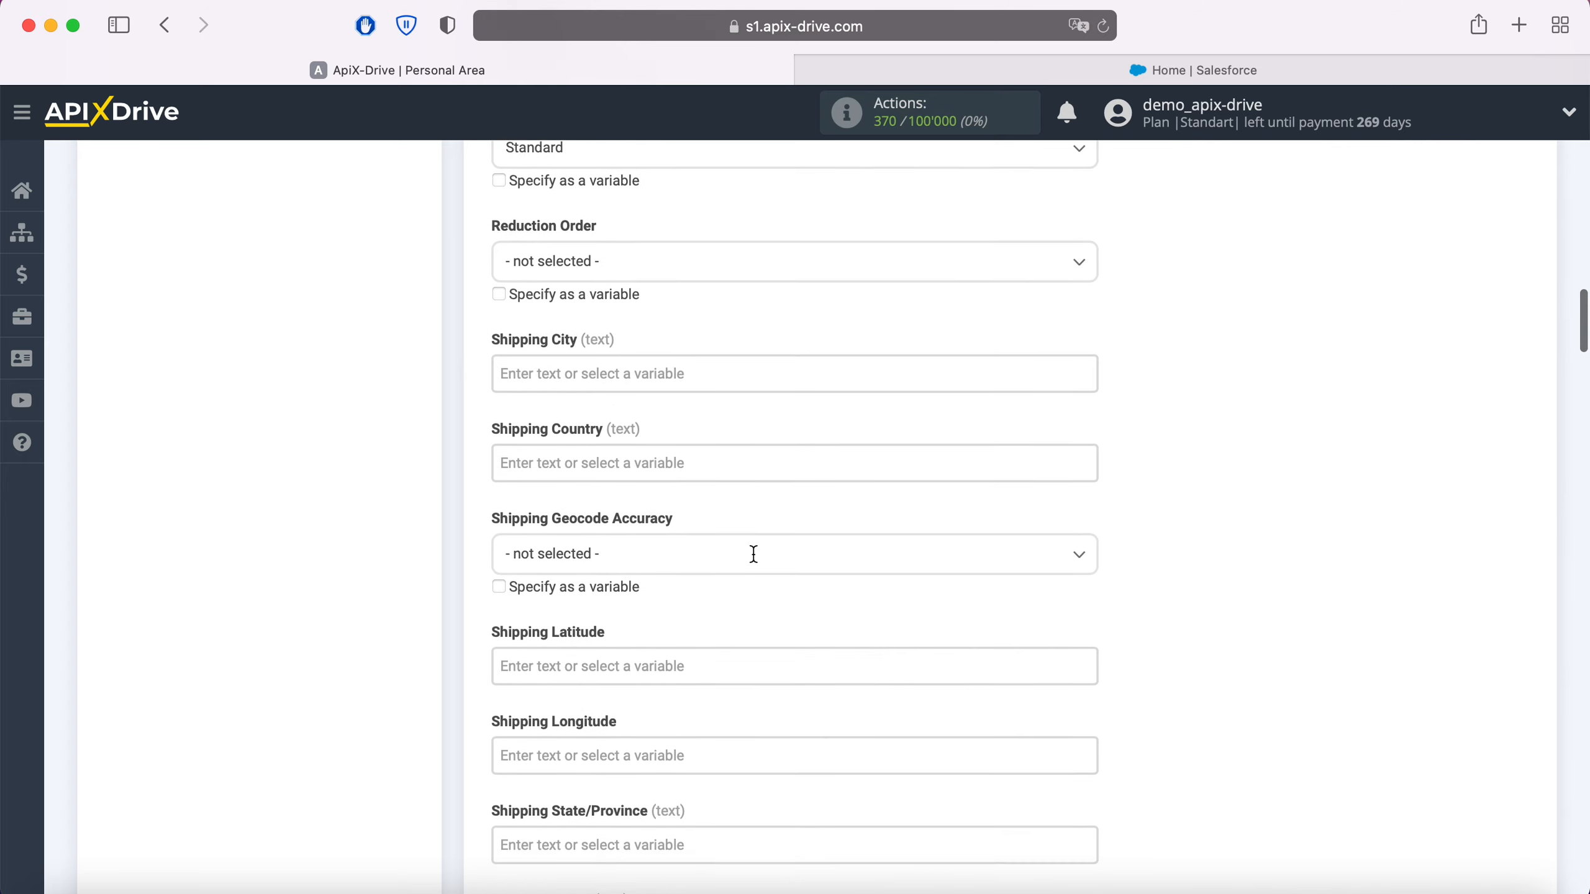
scroll(754, 554, down, 10)
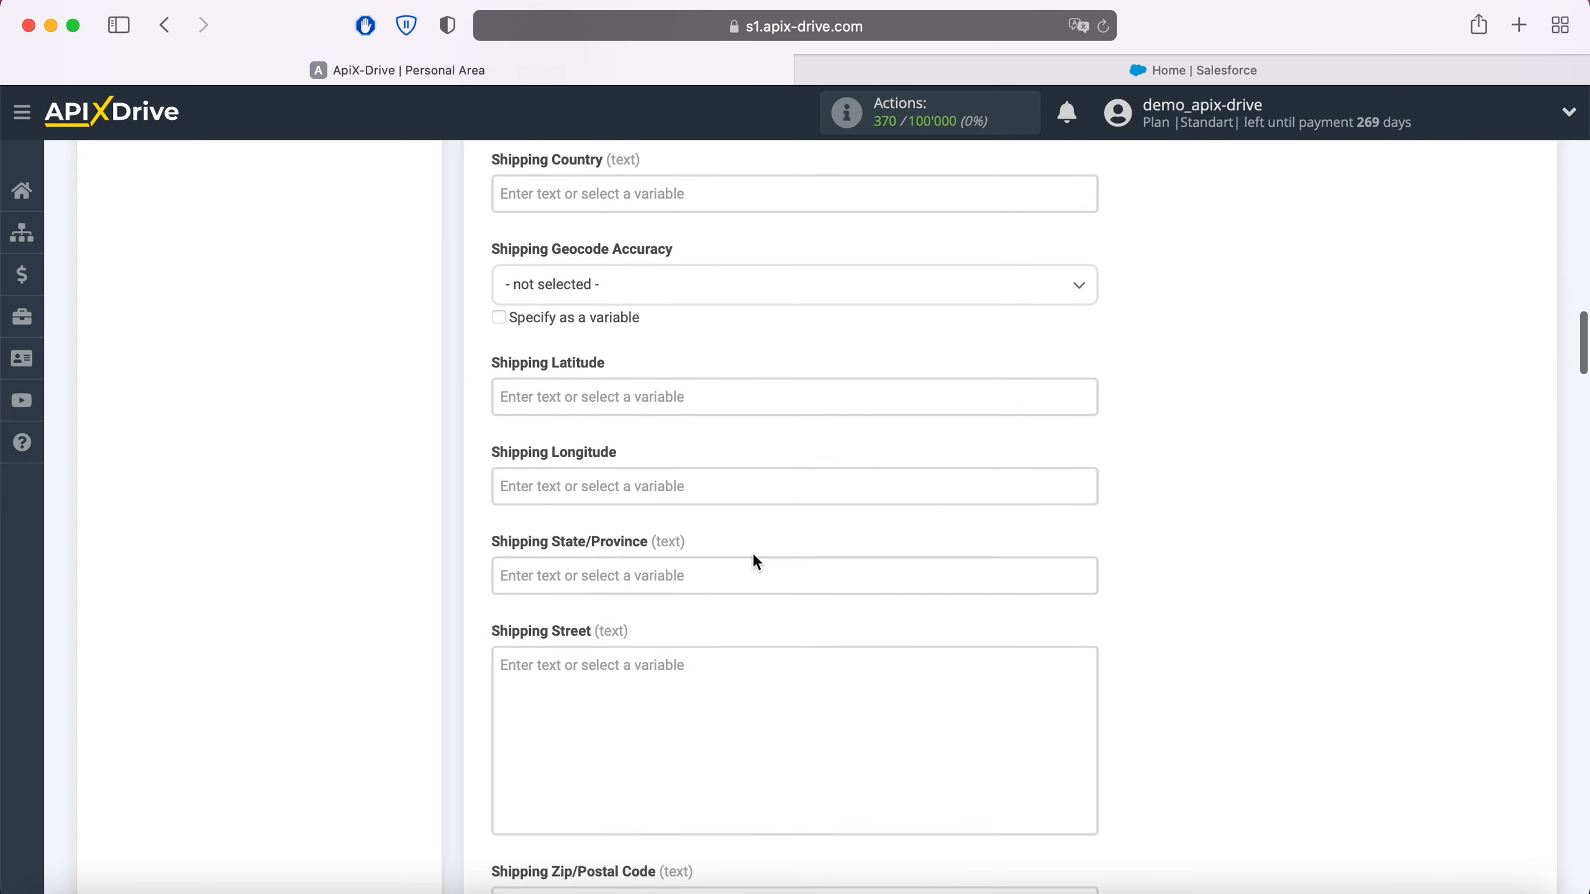
scroll(754, 561, down, 3)
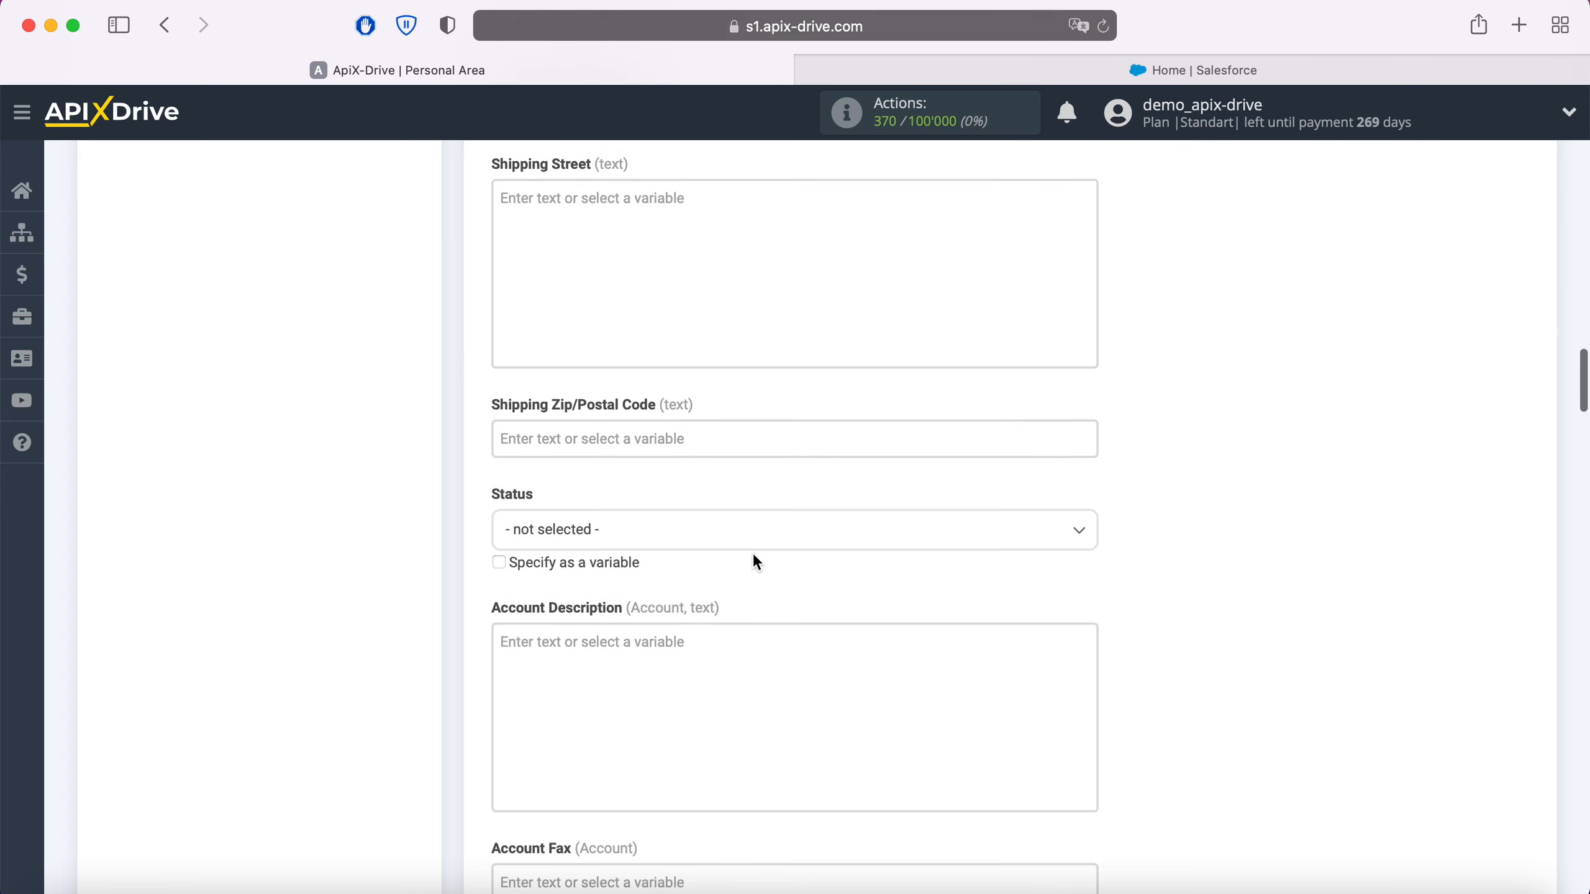
click(709, 534)
click(547, 644)
Step: Map the Account Name field to the Facebook full_name variable
scroll(782, 591, down, 5)
scroll(782, 589, down, 7)
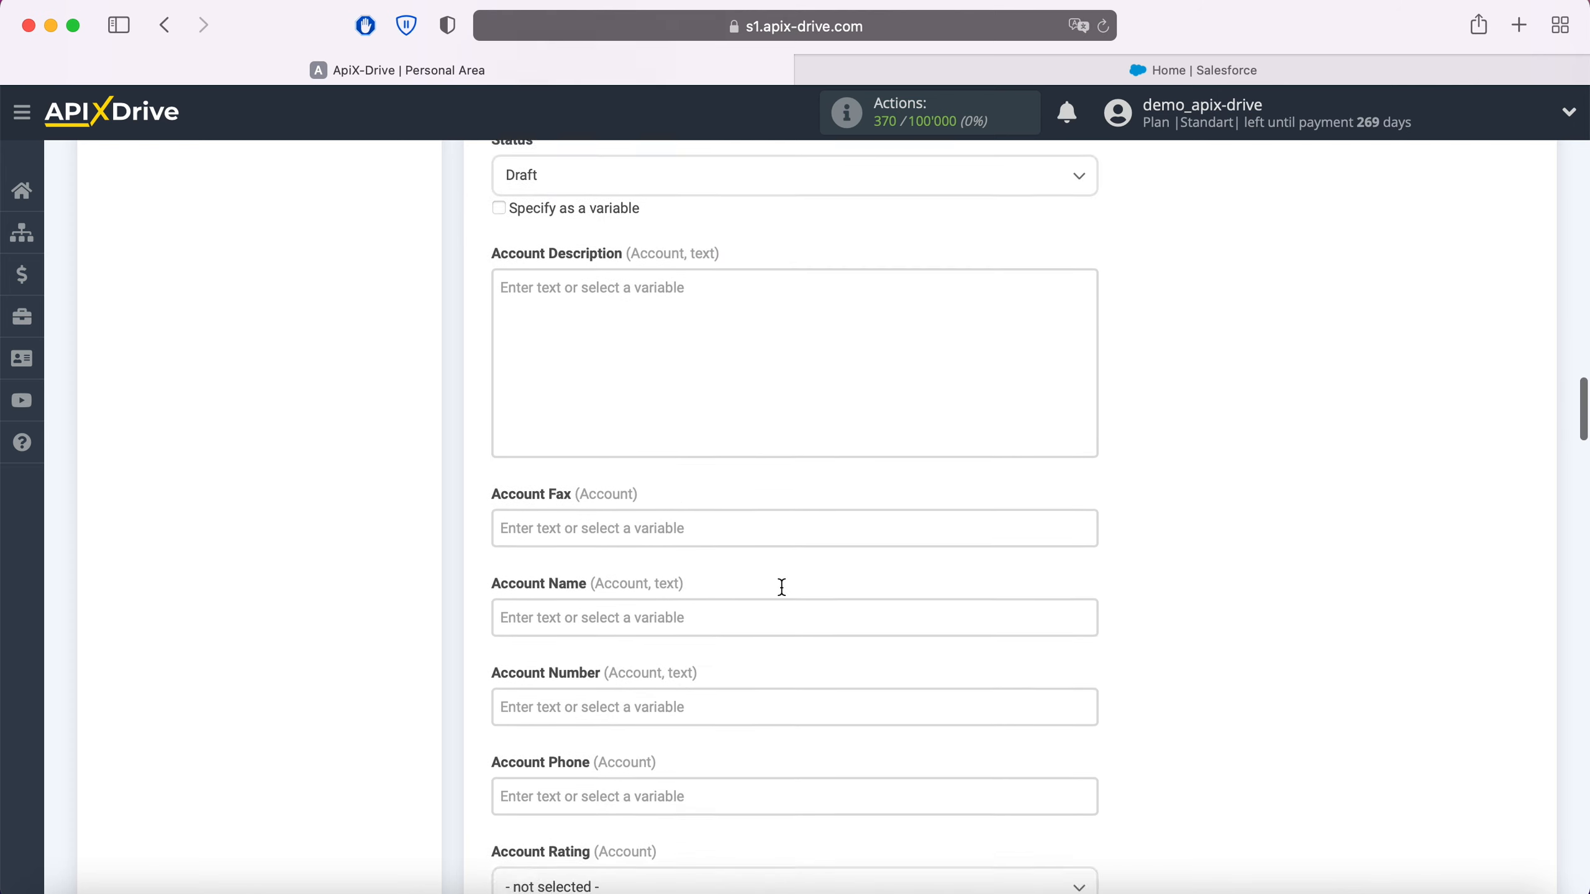
click(602, 415)
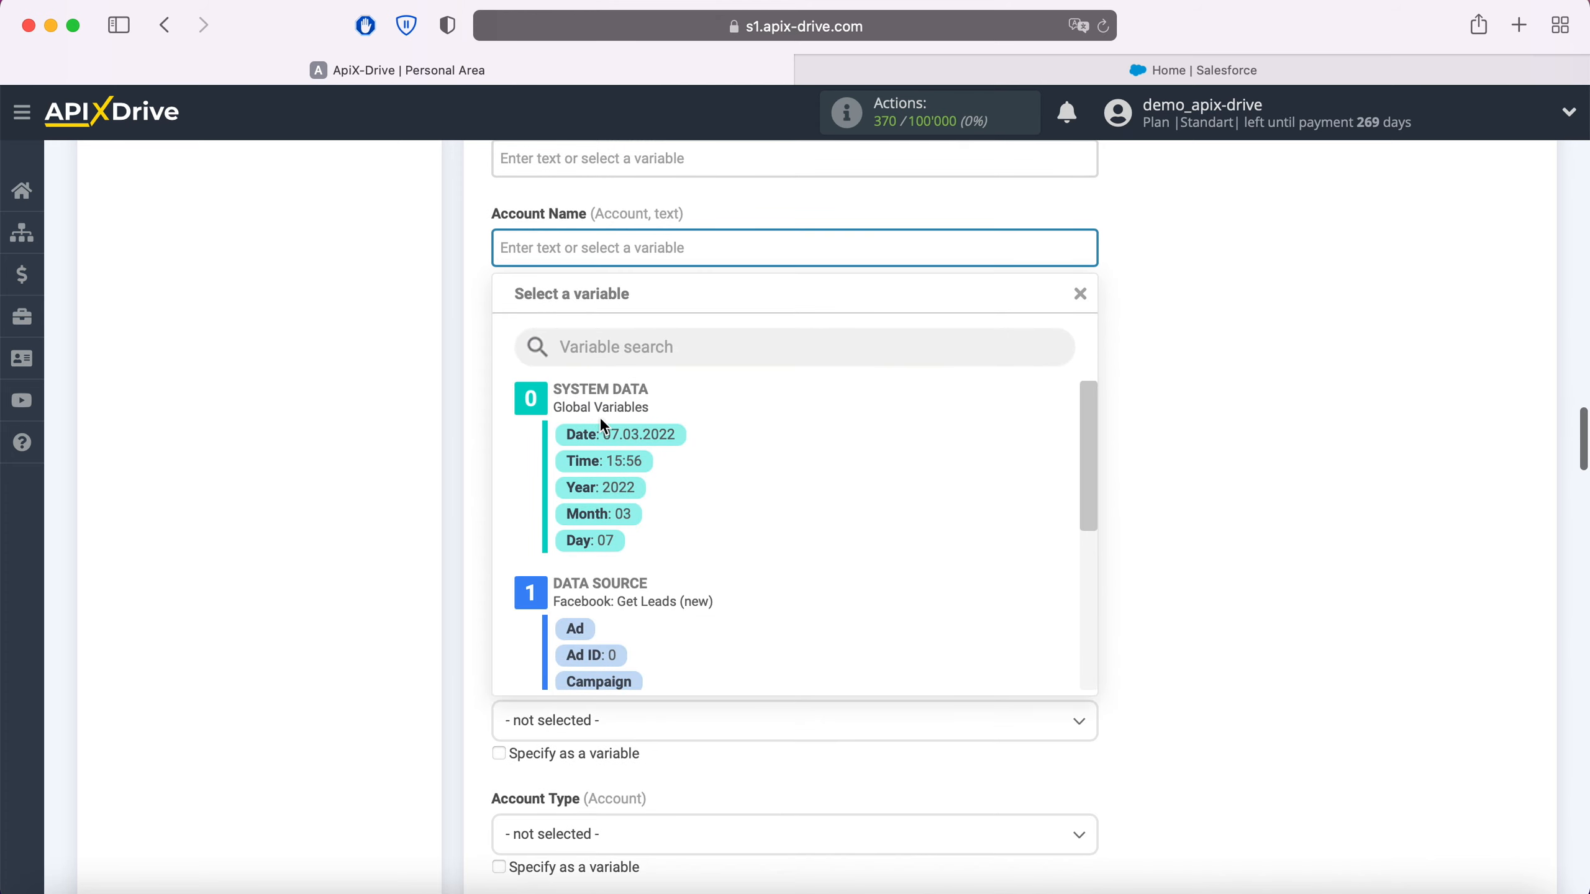
scroll(808, 464, down, 5)
click(751, 525)
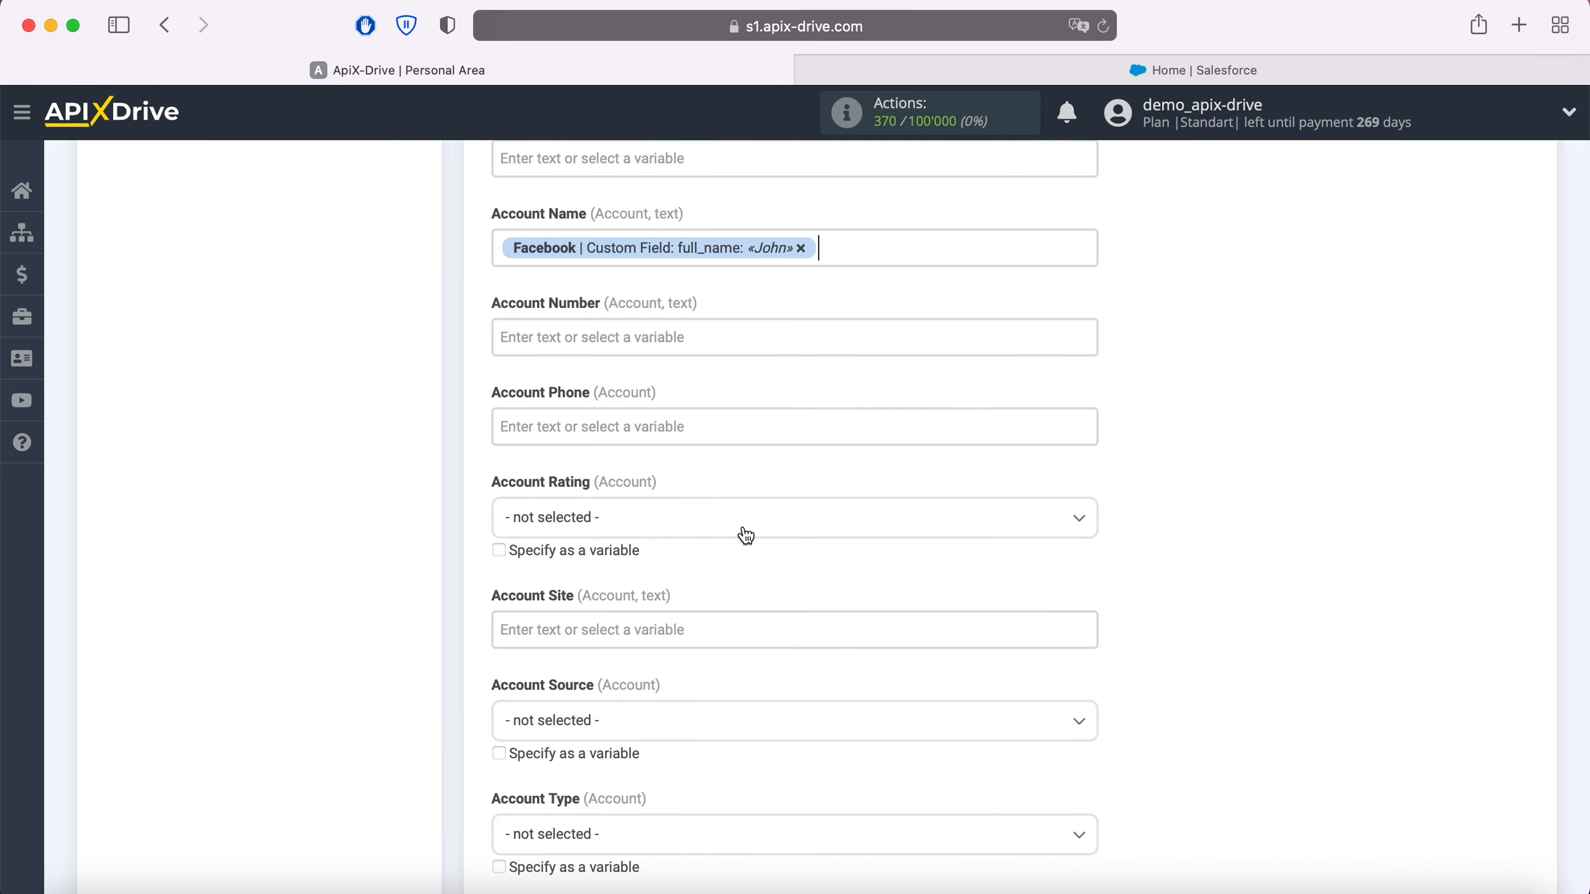
Step: Map Account Phone to the Facebook phone_number variable and Account Number to a custom field of the Facebook lead
click(657, 430)
scroll(830, 522, down, 5)
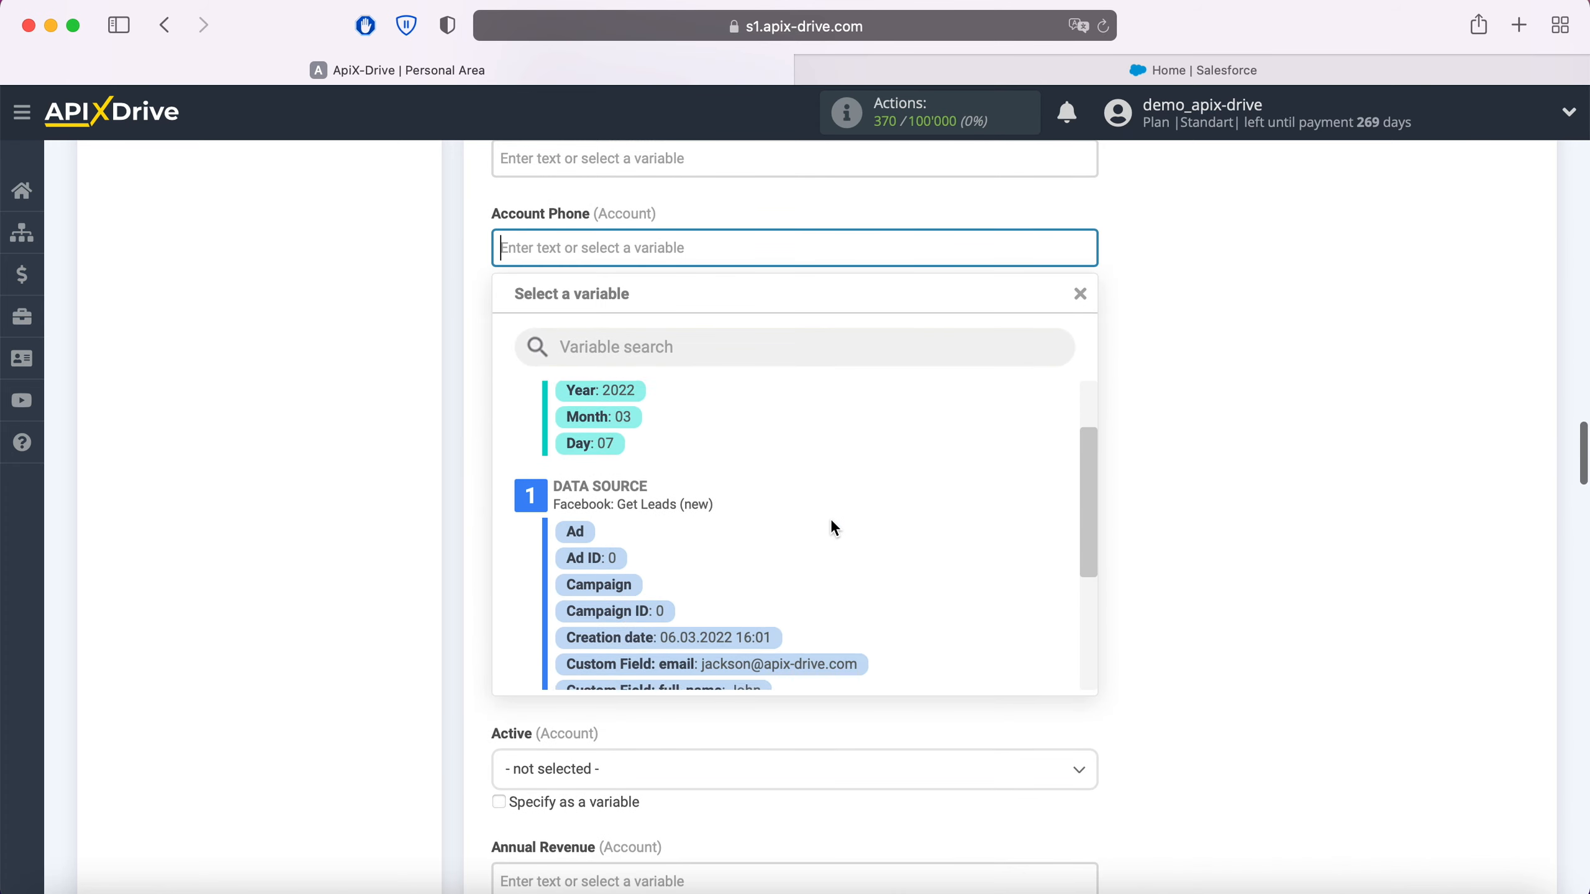
click(797, 592)
scroll(639, 373, up, 2)
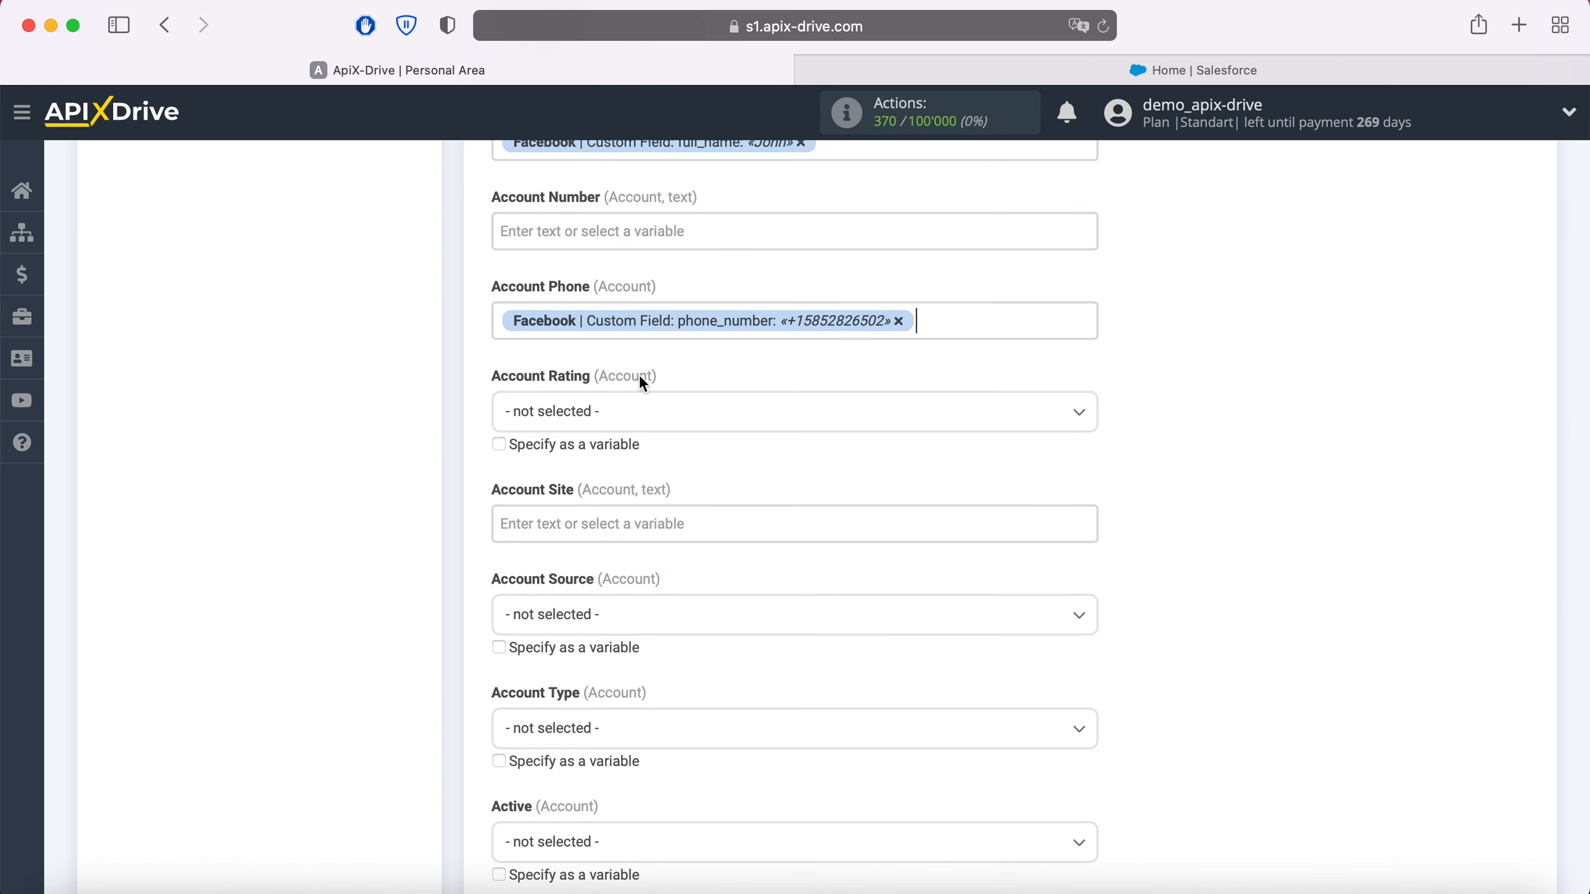
click(596, 227)
scroll(838, 521, down, 3)
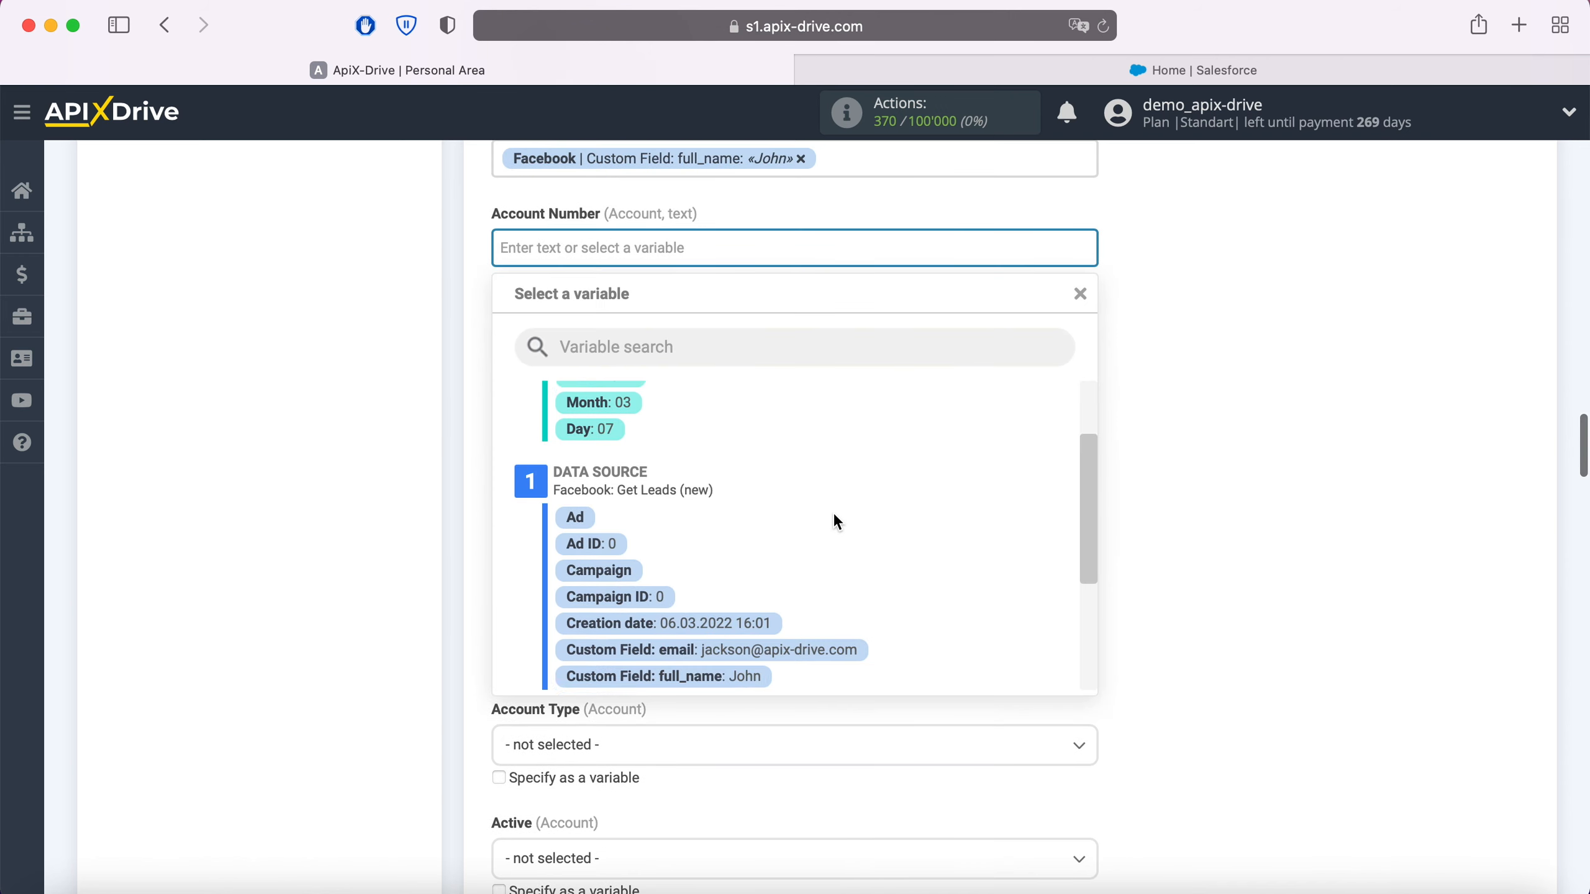
click(800, 648)
Step: Set the account's Clean Status to In Sync
scroll(796, 651, down, 2)
scroll(798, 653, down, 8)
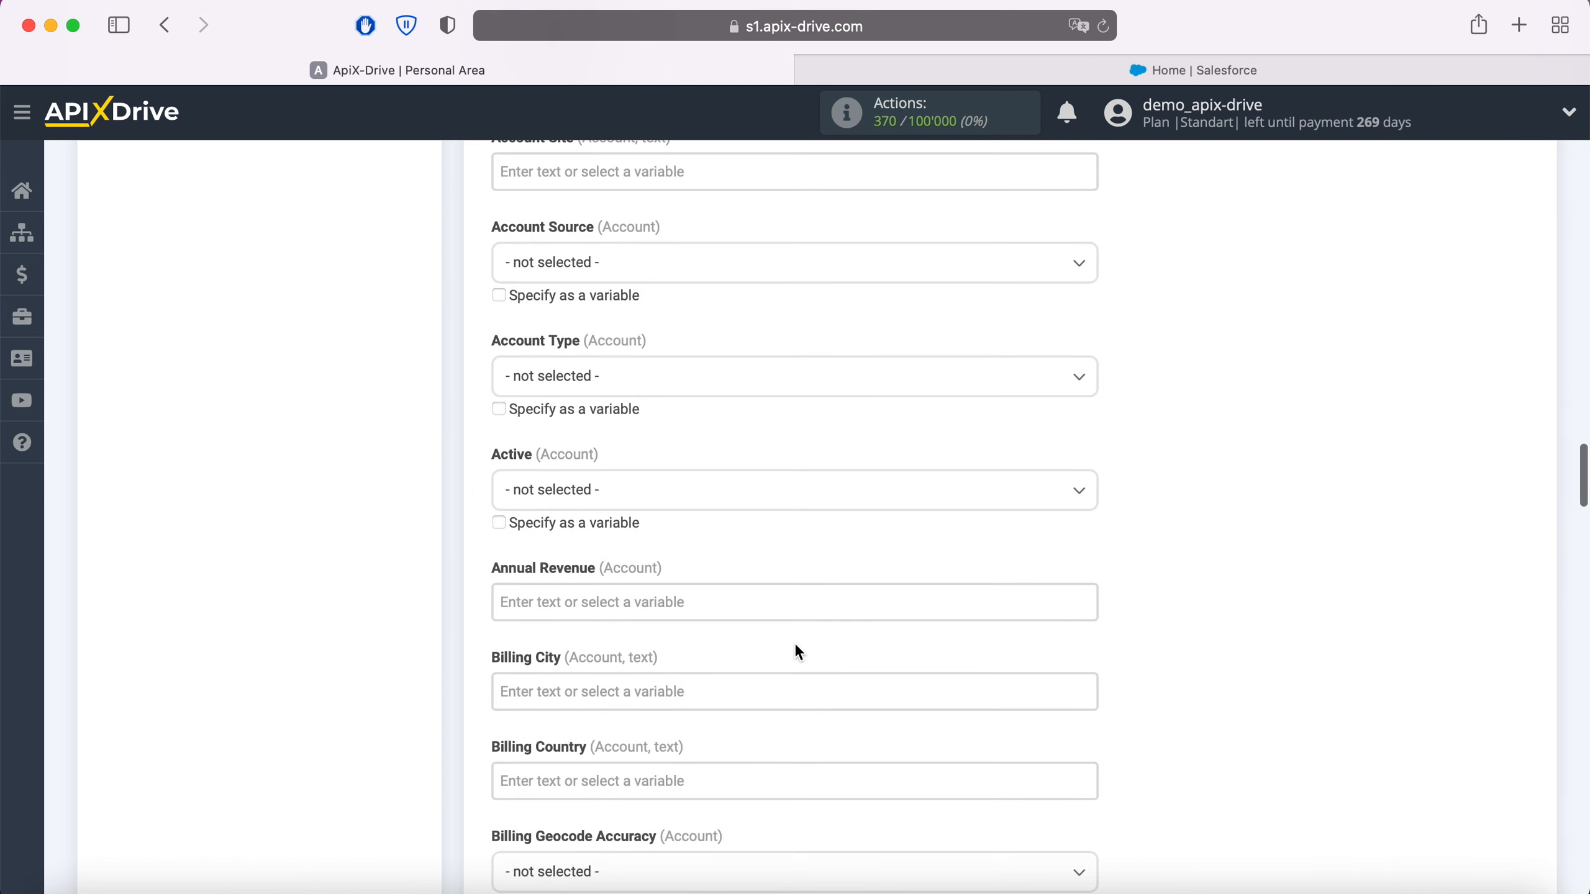
scroll(798, 652, down, 3)
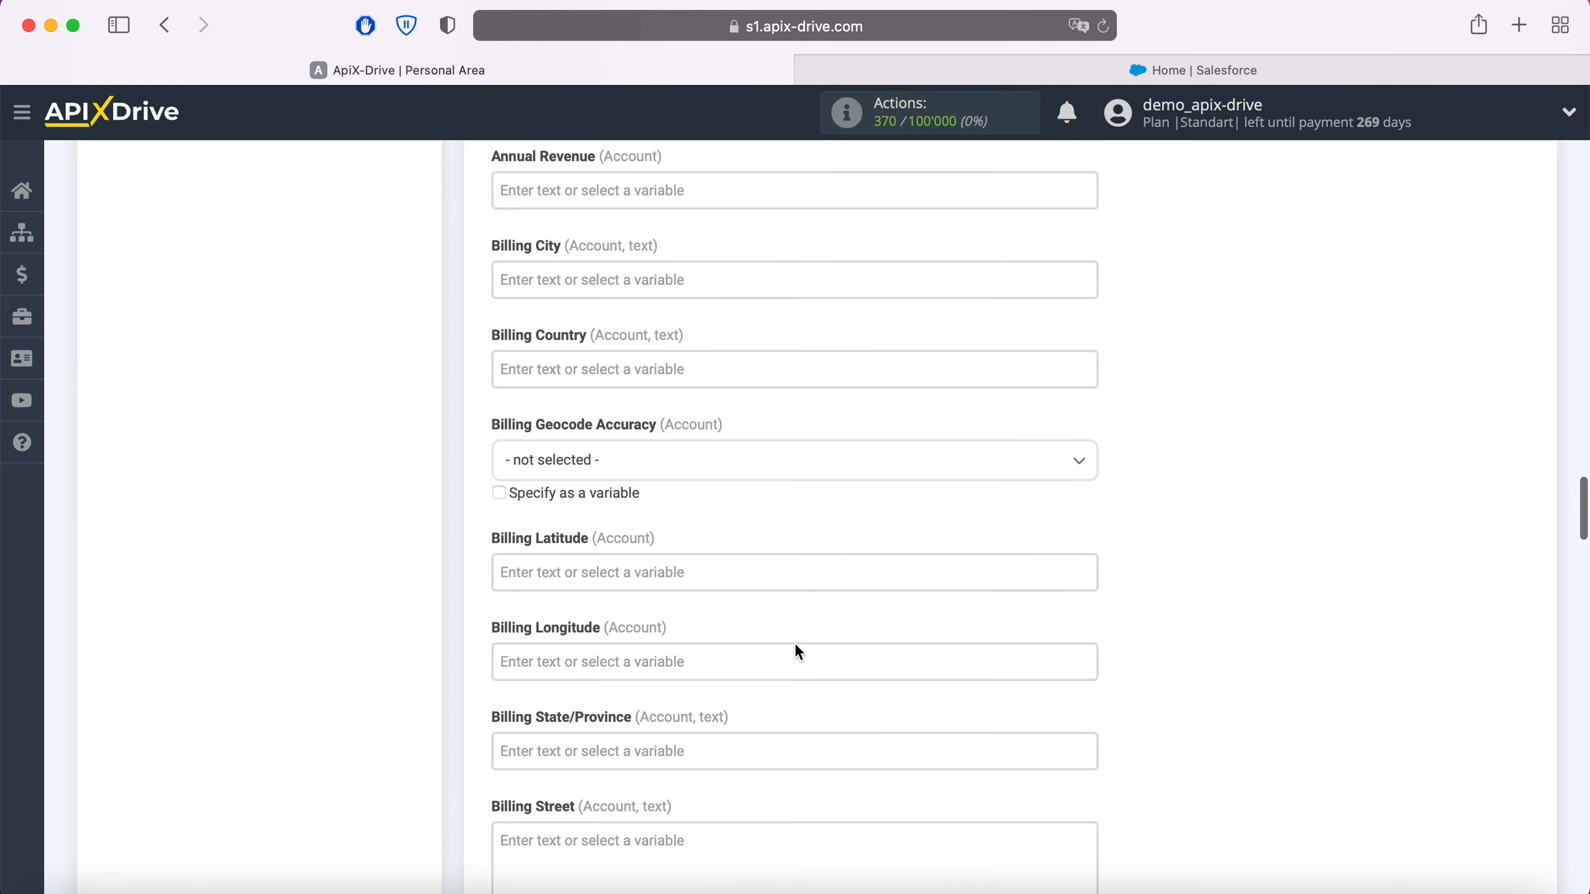
scroll(797, 651, down, 3)
scroll(797, 652, down, 7)
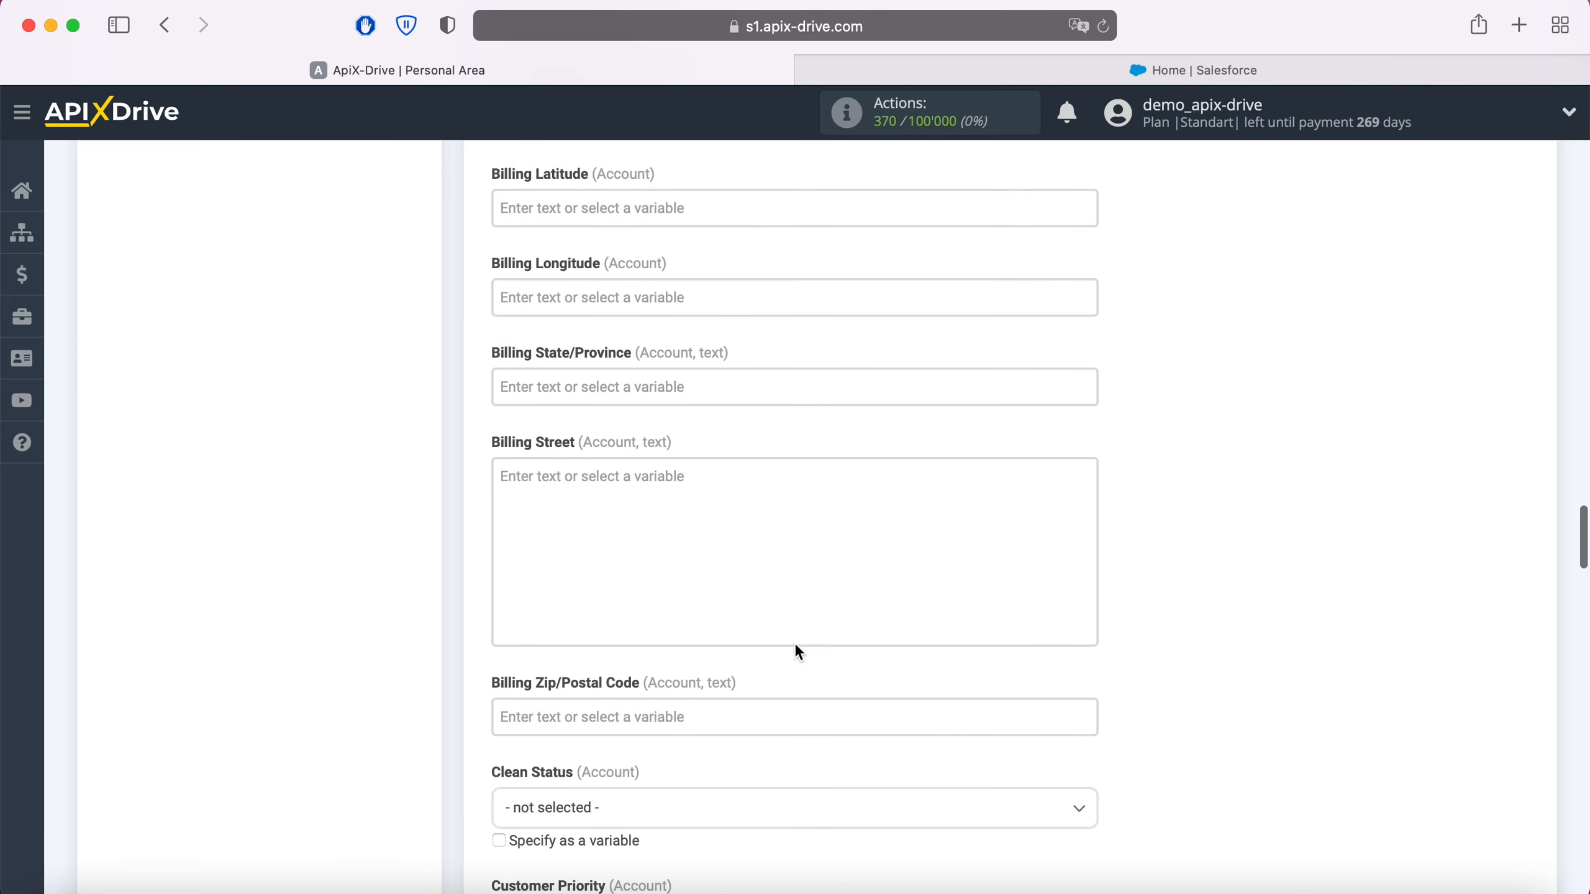
scroll(796, 649, down, 2)
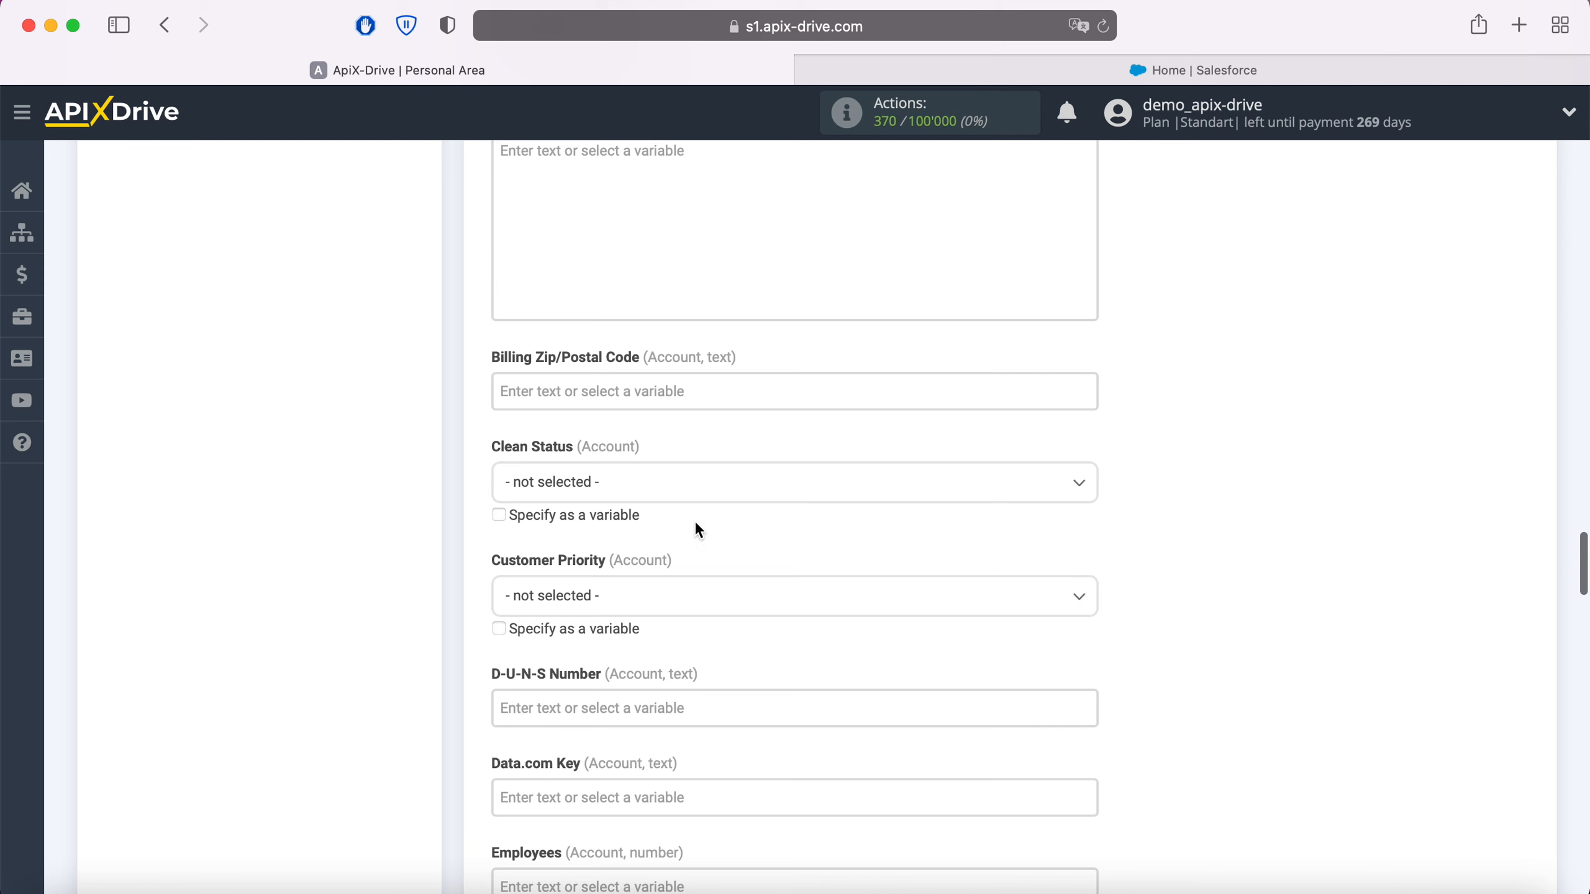
click(668, 486)
click(542, 595)
Step: Look through the remaining optional account fields, from Customer Priority to Year Started, down to the Products section
scroll(804, 556, down, 3)
scroll(802, 556, down, 3)
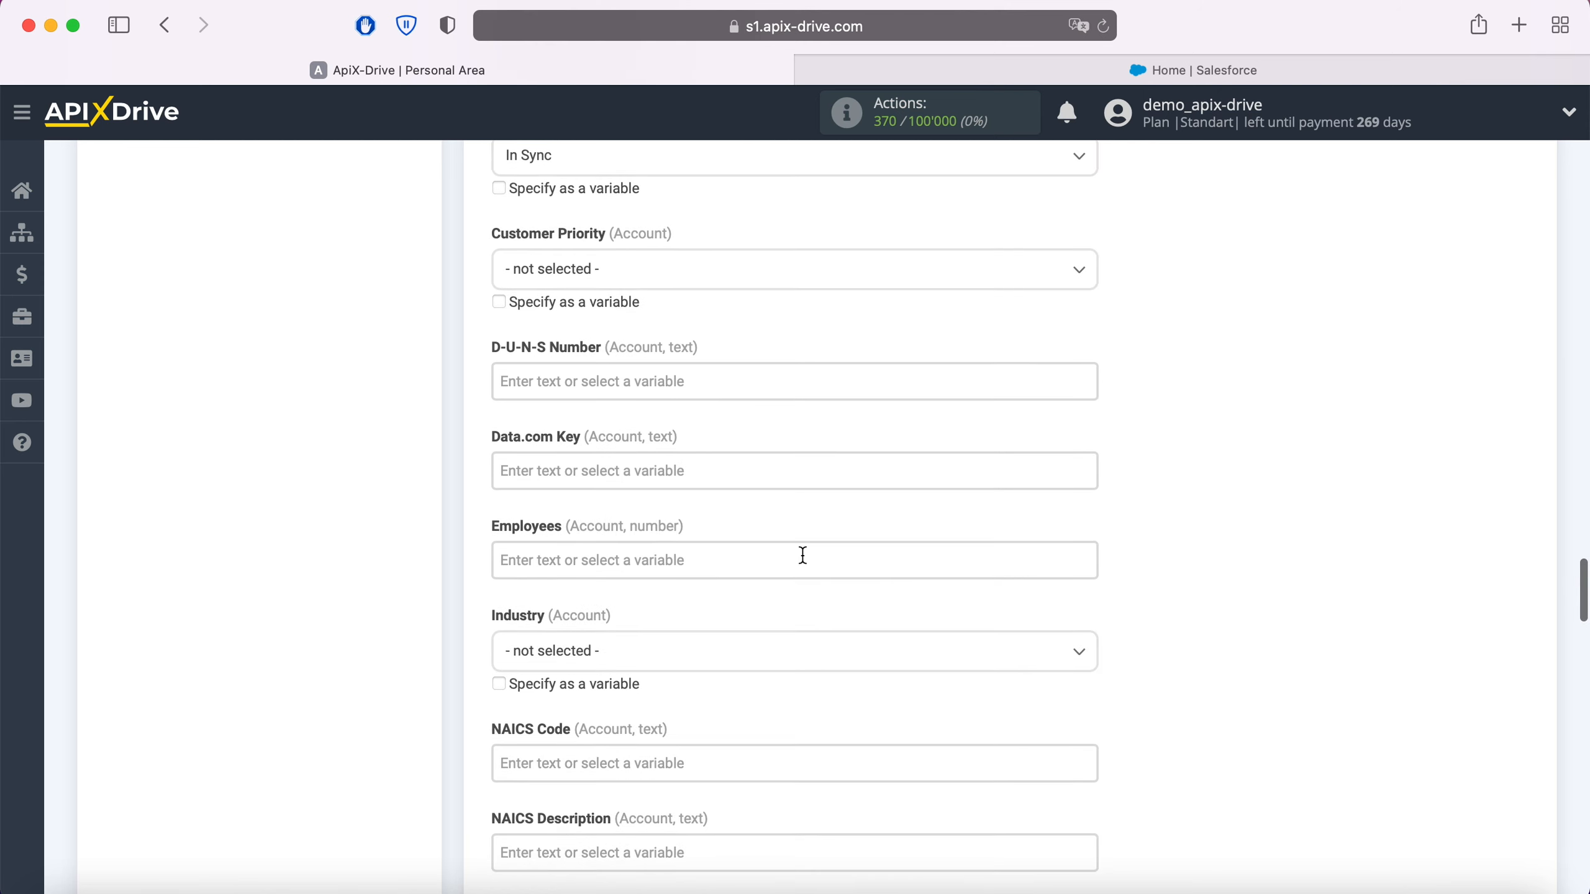
scroll(802, 556, down, 3)
scroll(803, 558, down, 4)
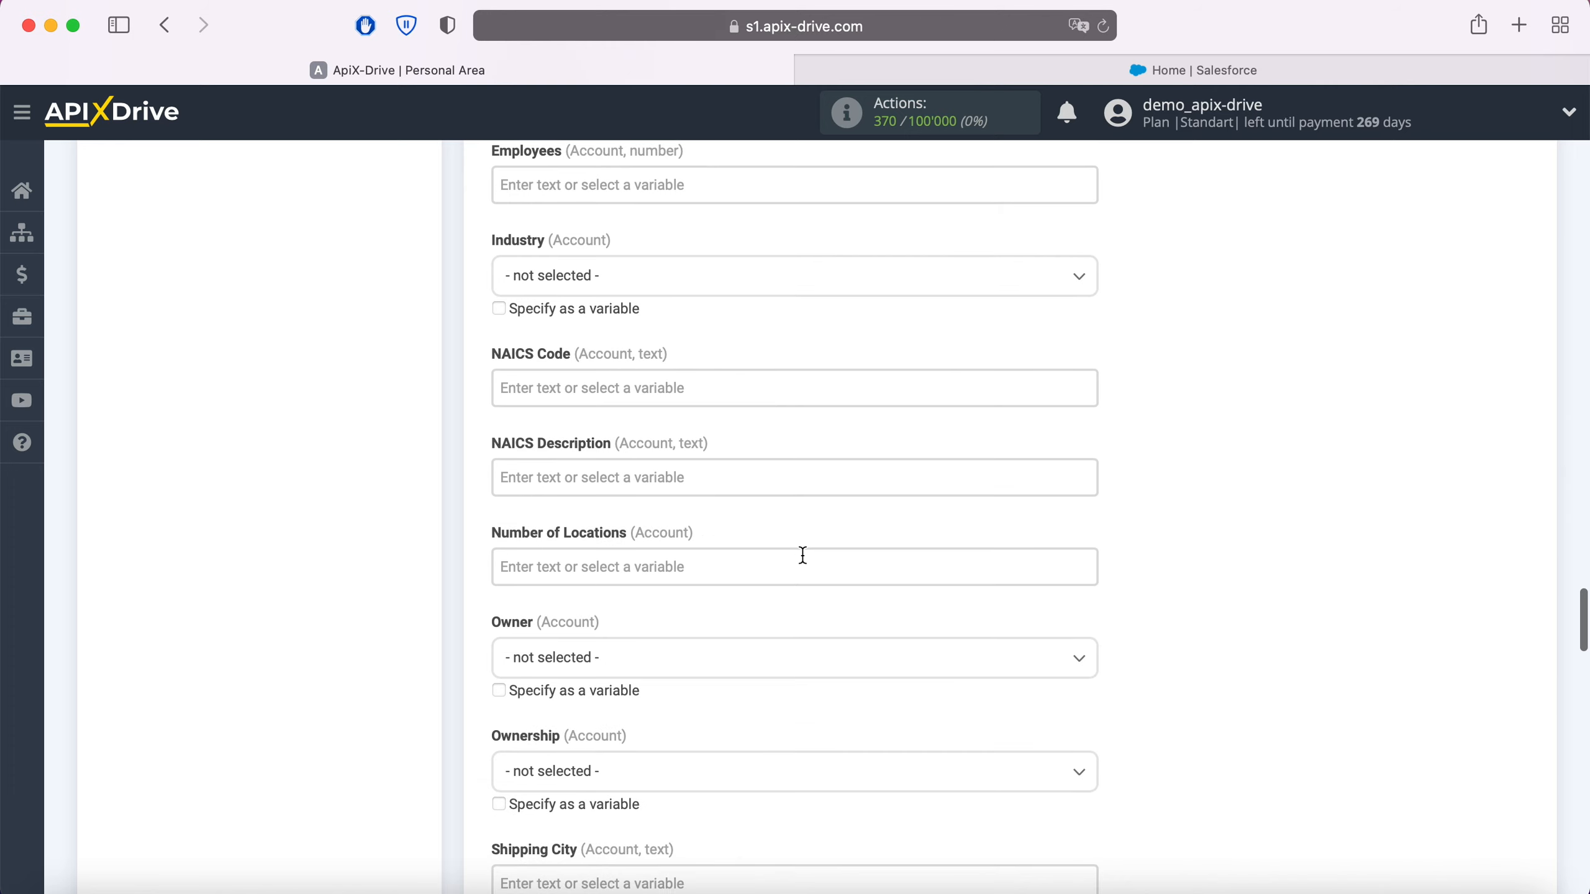
scroll(804, 558, down, 2)
scroll(803, 557, down, 3)
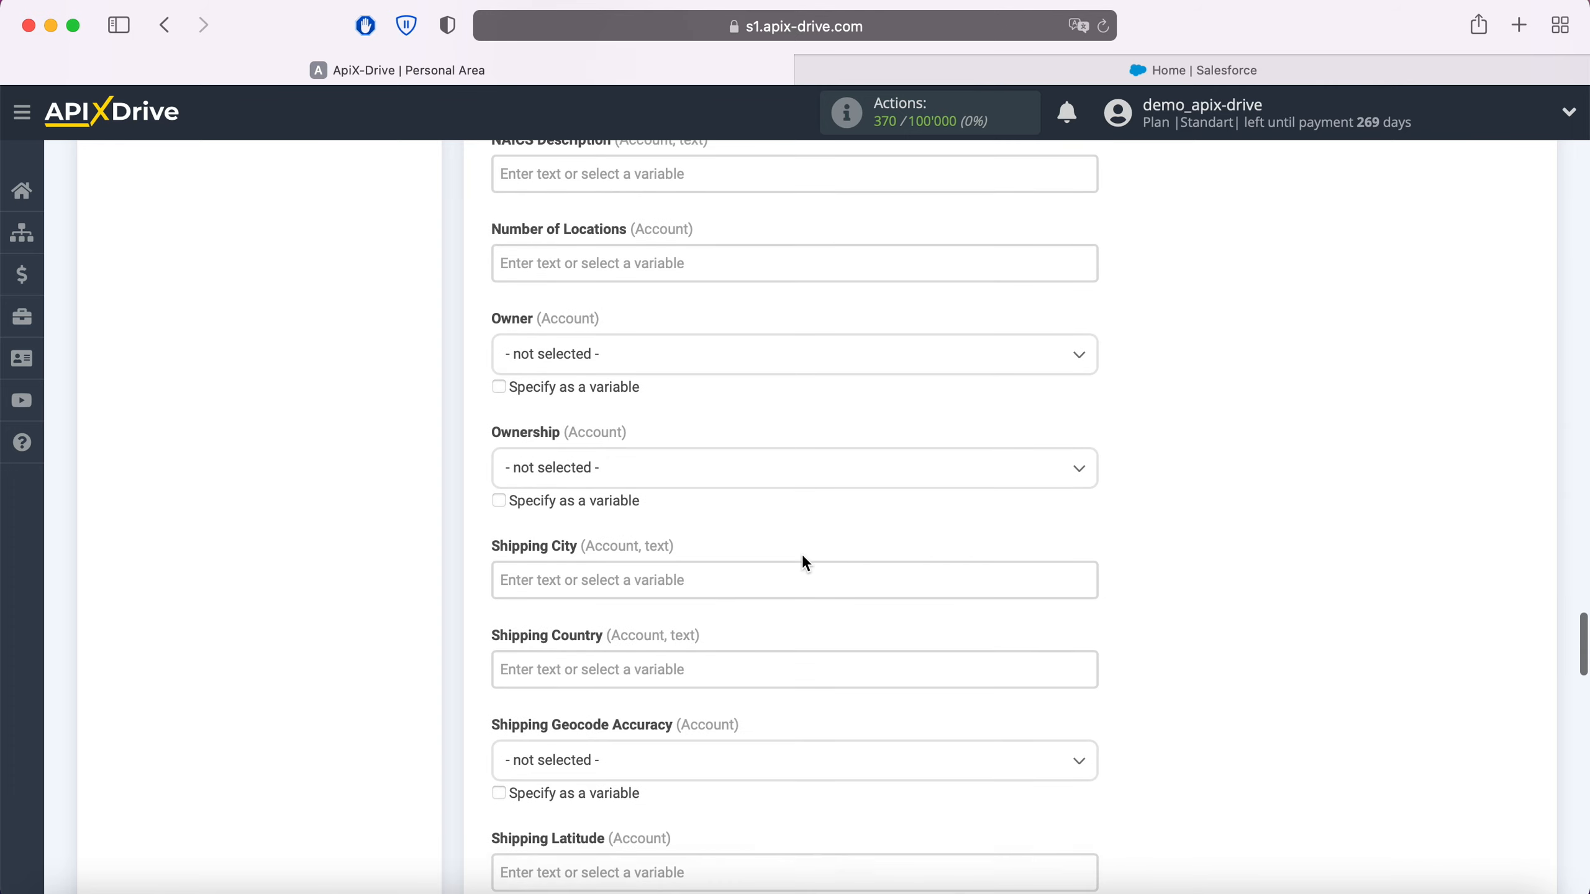
scroll(803, 555, down, 3)
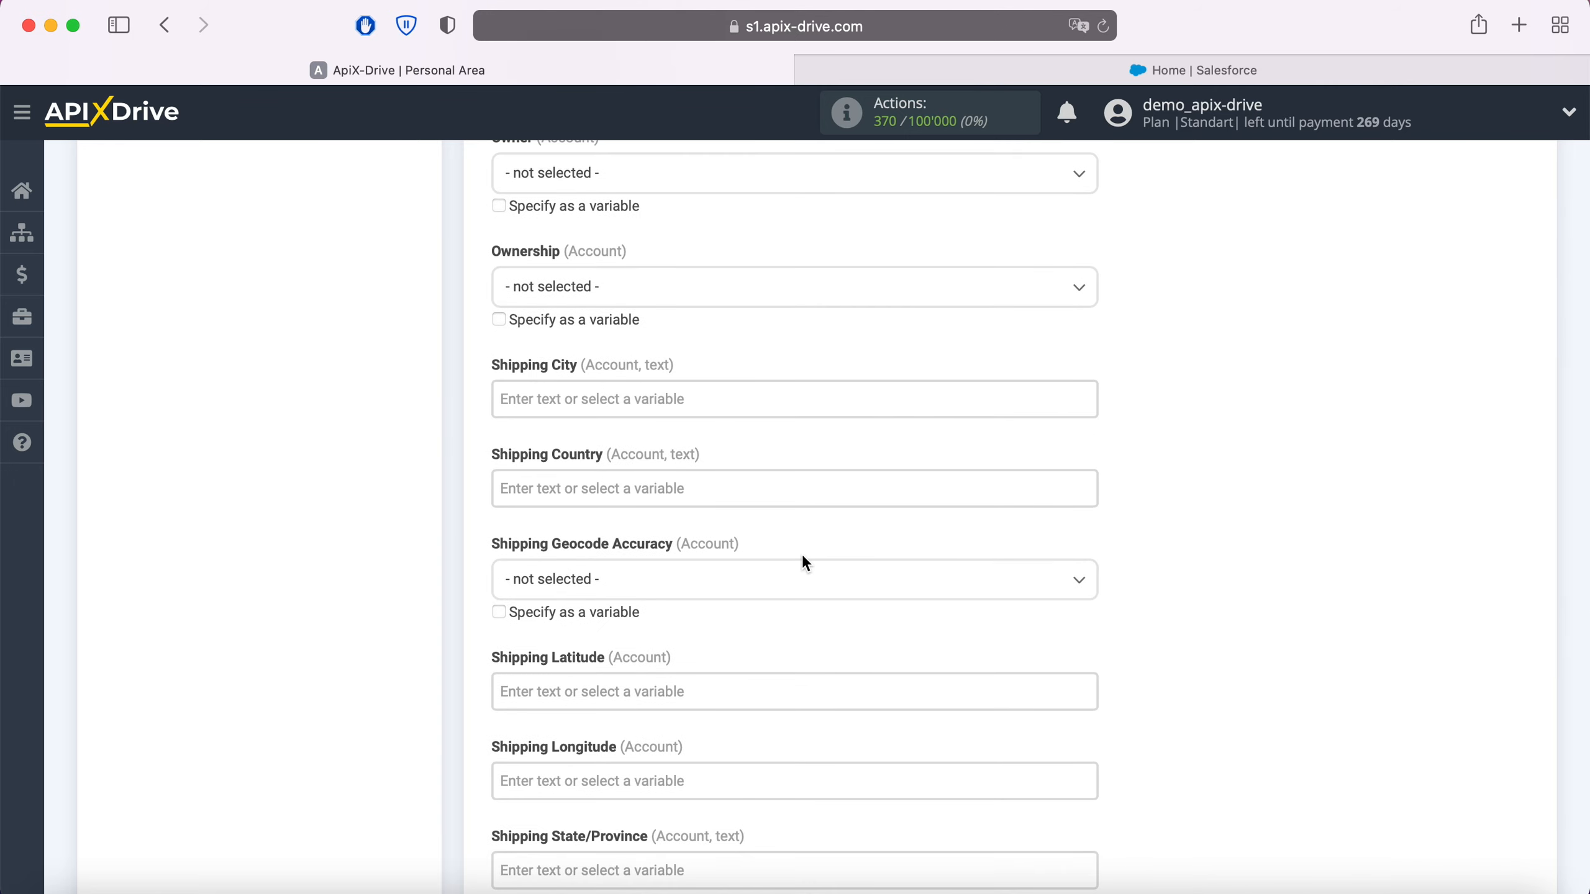
scroll(802, 554, down, 3)
scroll(803, 554, down, 3)
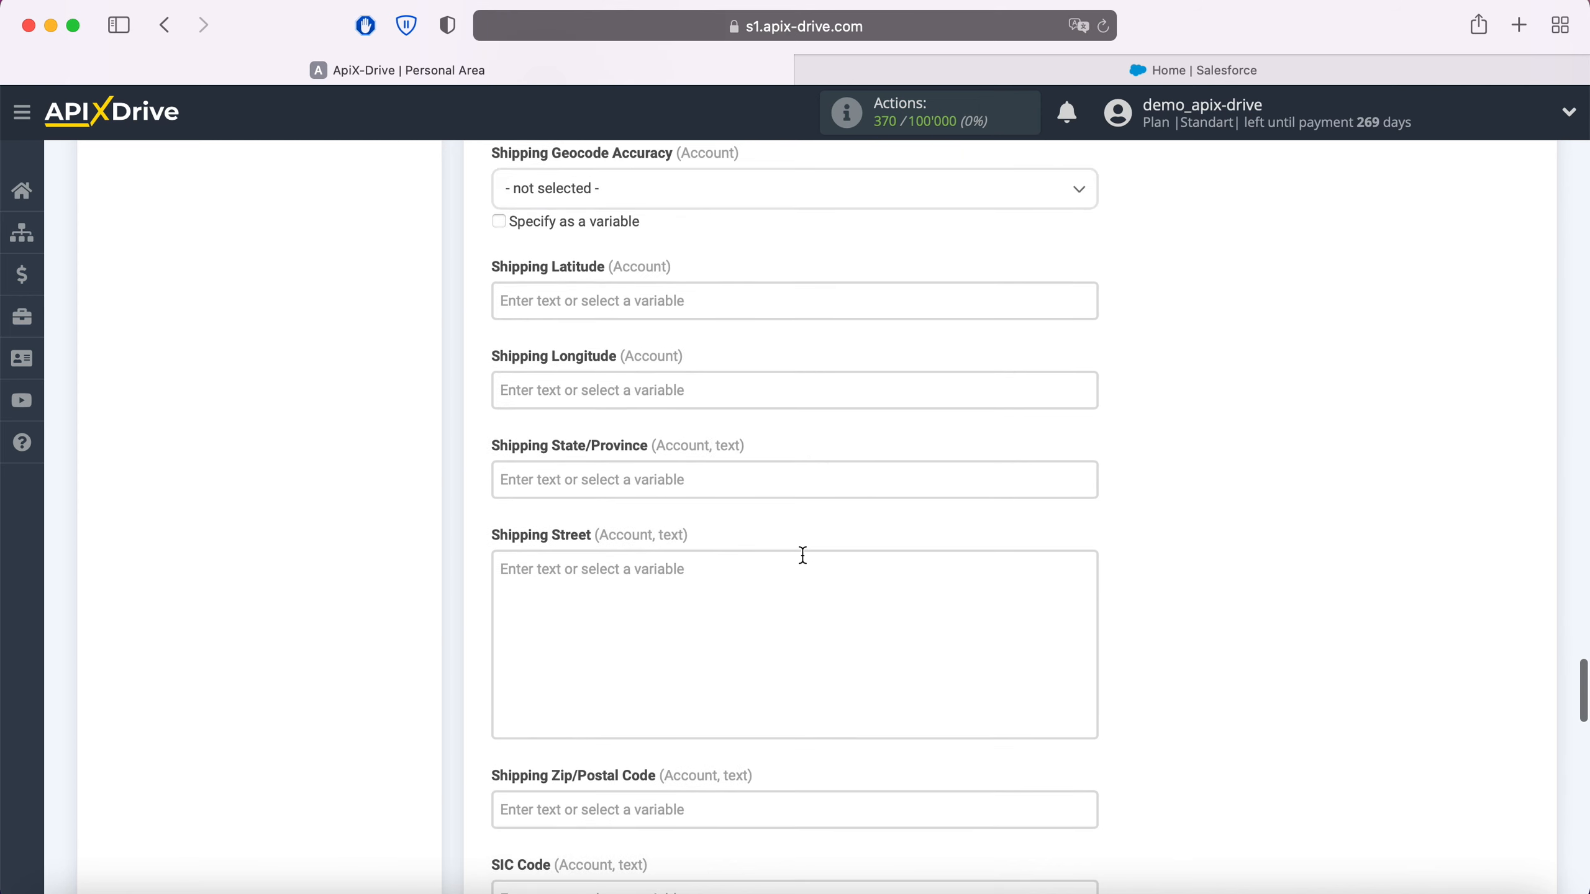
scroll(802, 554, down, 4)
scroll(804, 556, down, 8)
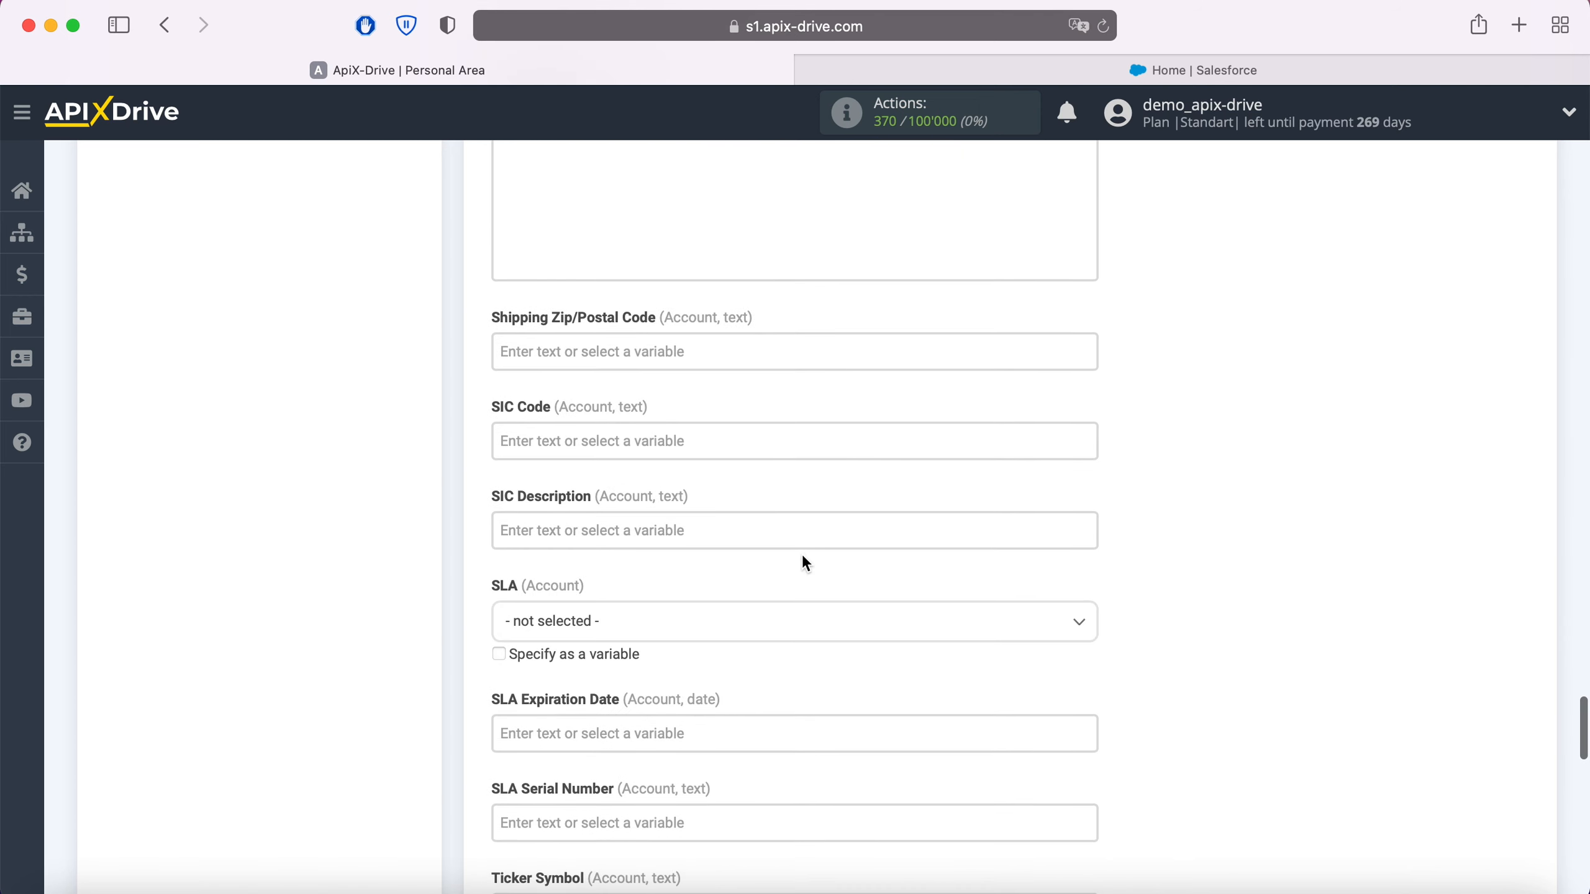
scroll(803, 557, down, 7)
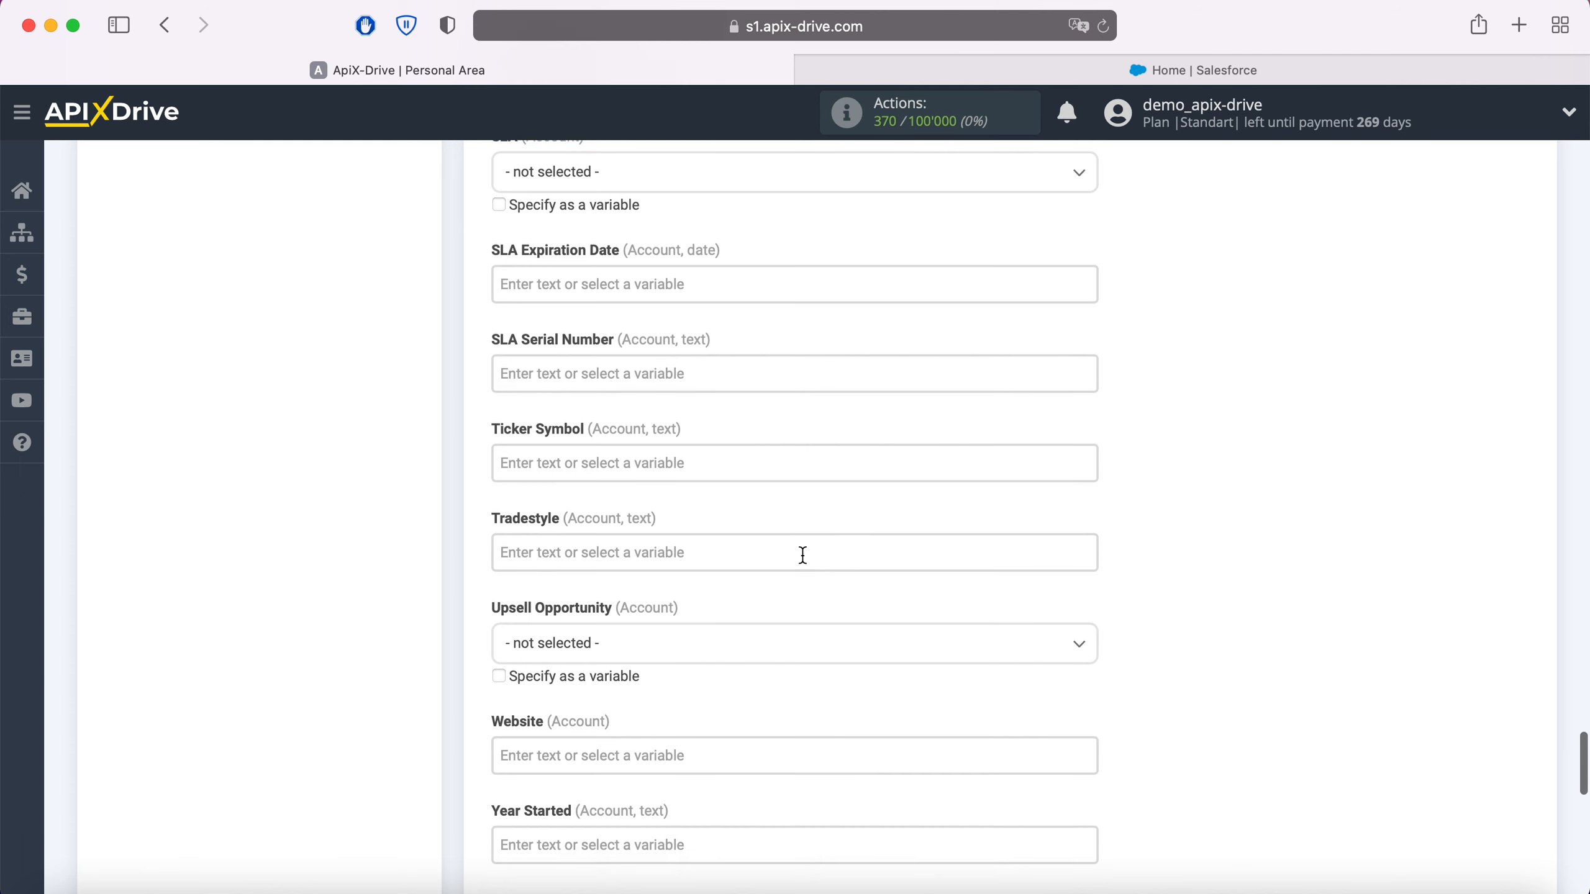
scroll(802, 555, down, 5)
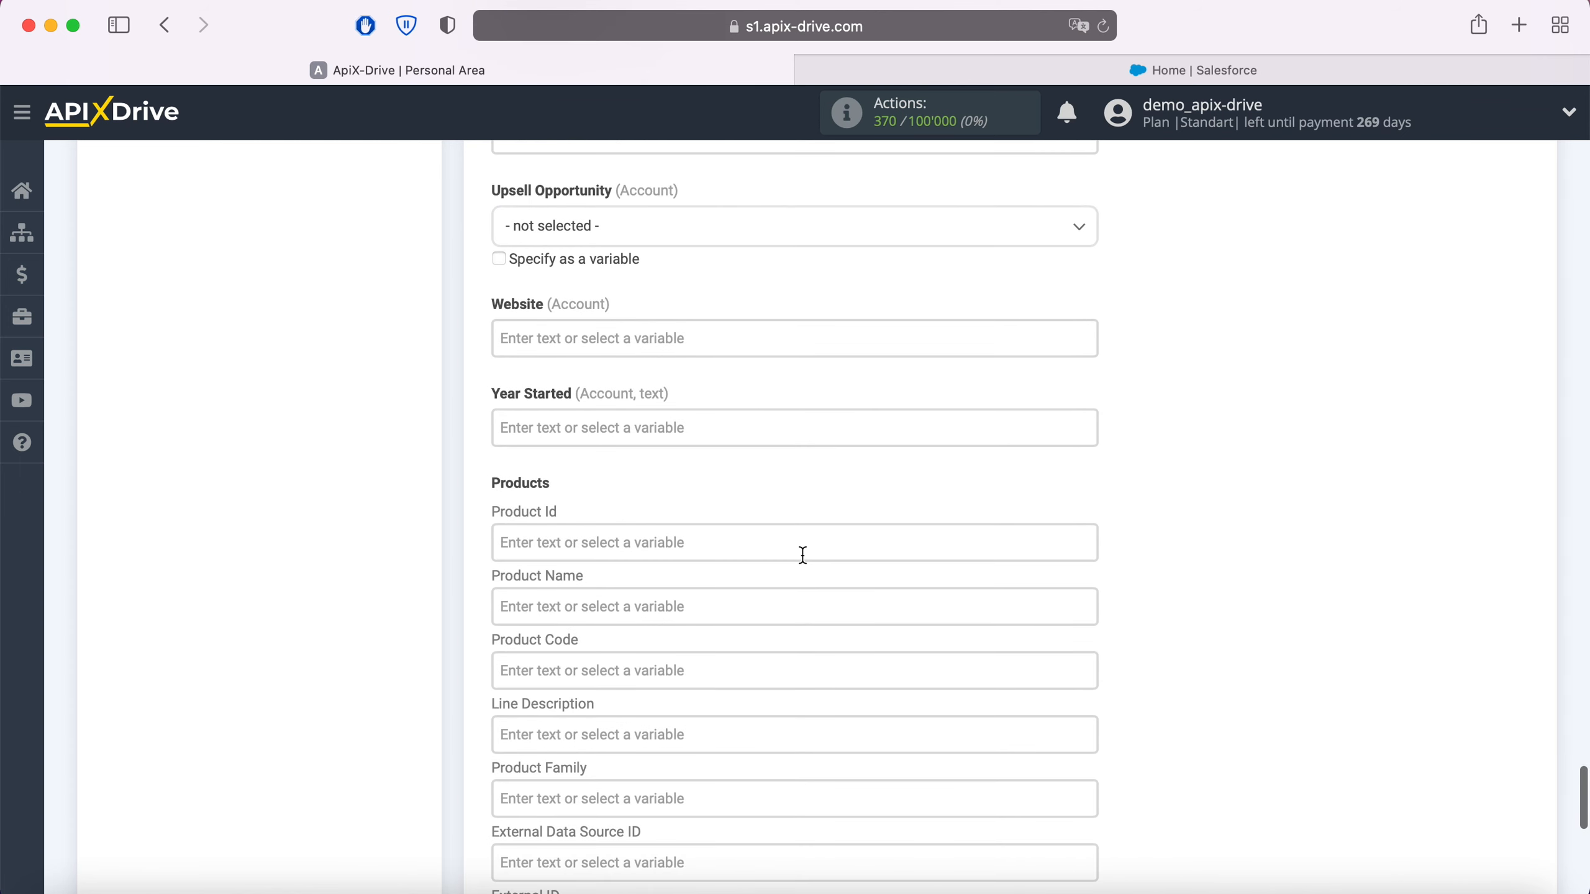
Step: Set the Product Name to the text "Facebook leads" followed by the Facebook Form variable
click(686, 508)
text(F)
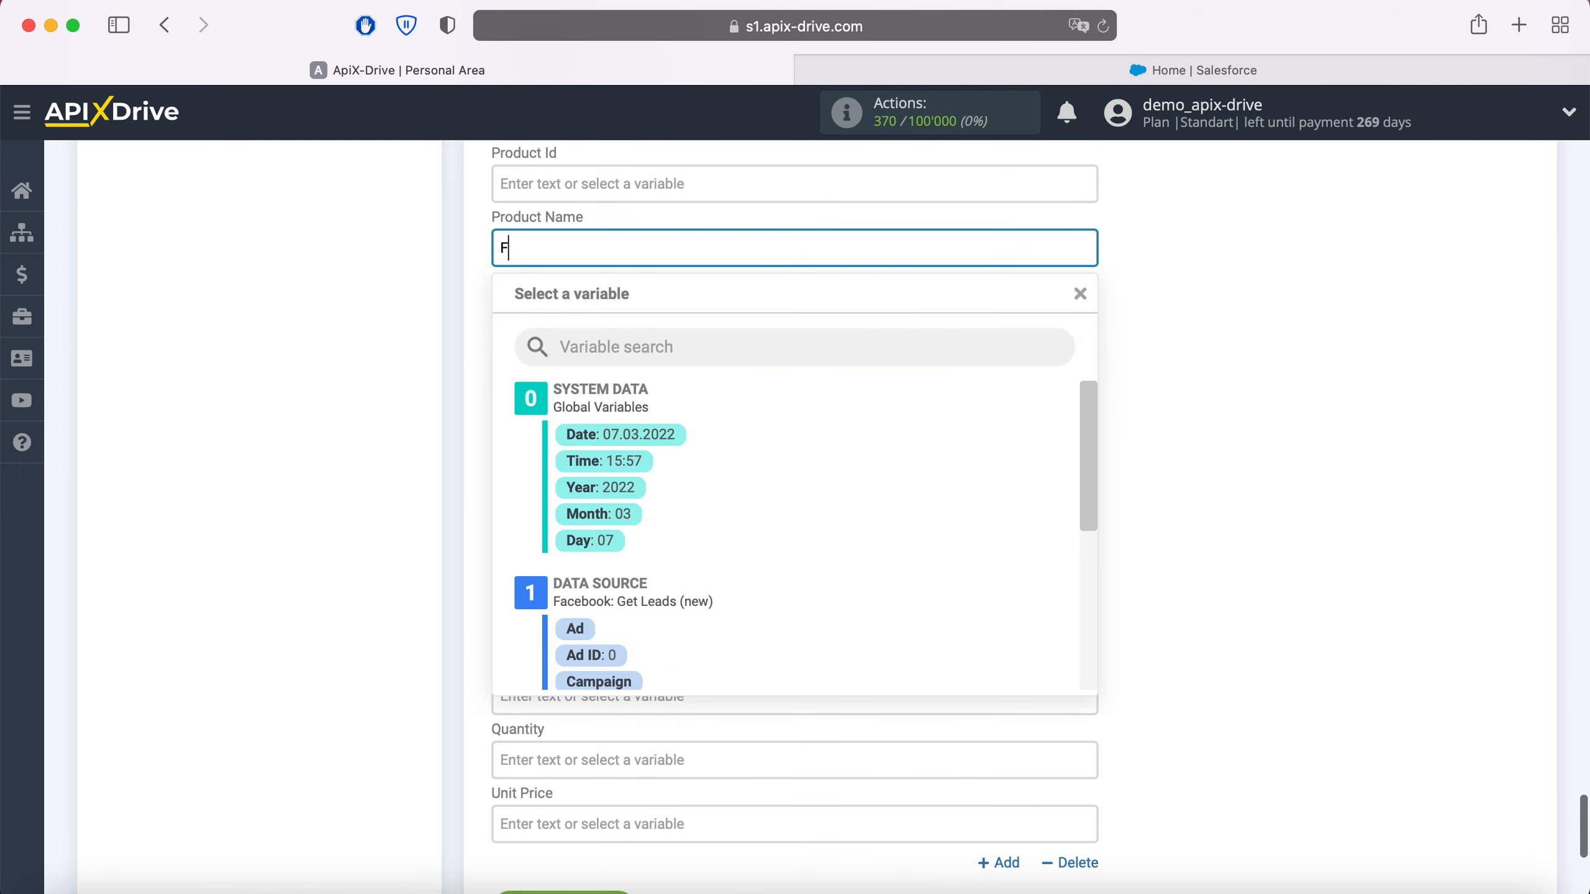
text(acebook leads)
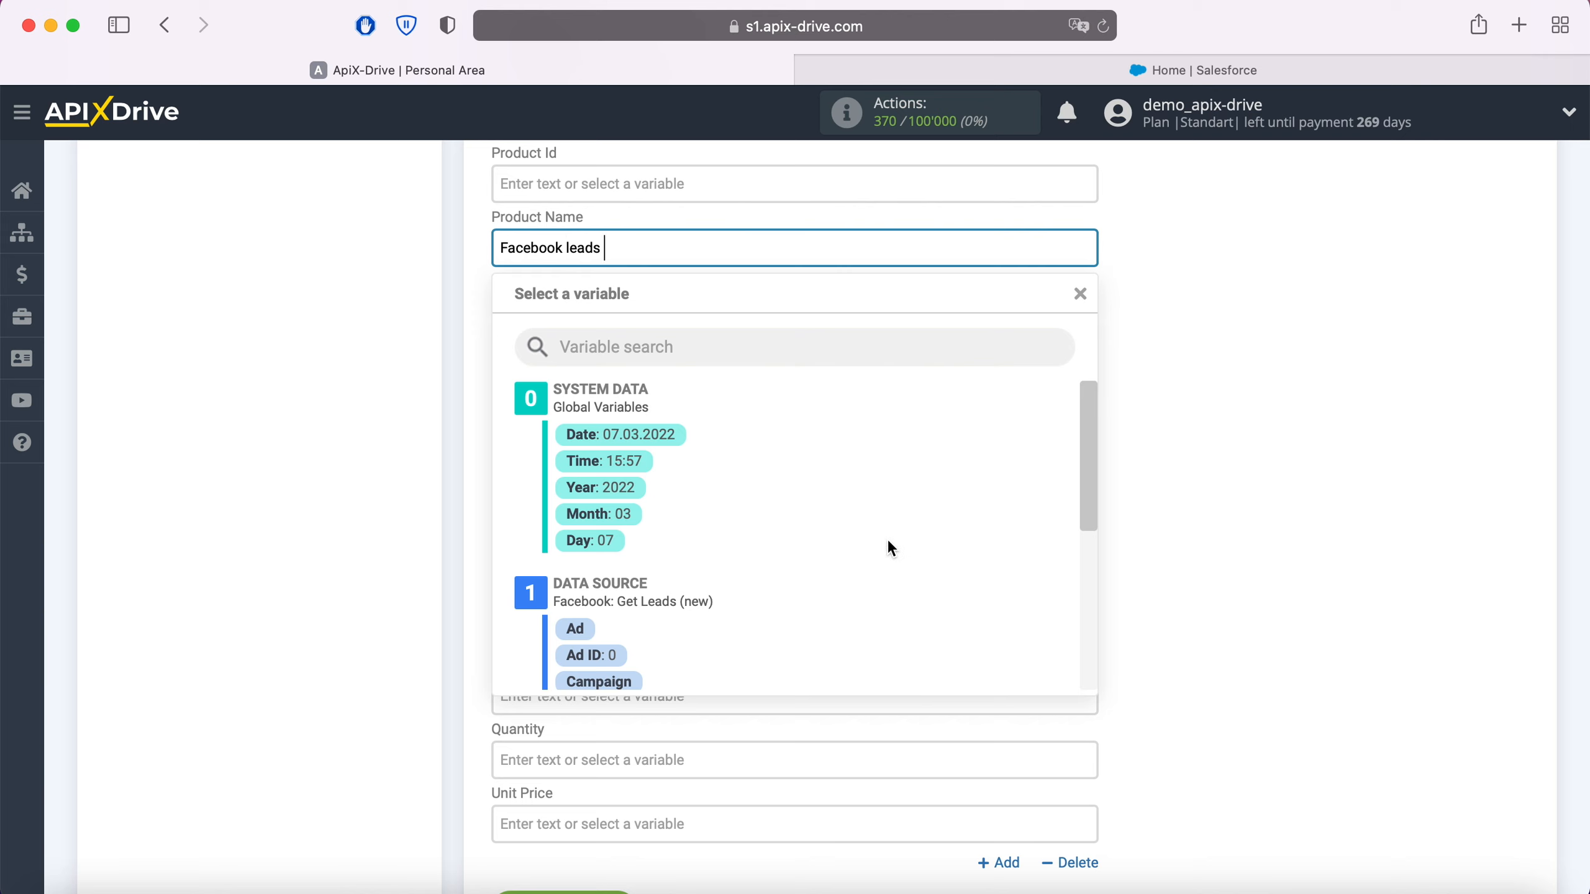
scroll(887, 539, down, 5)
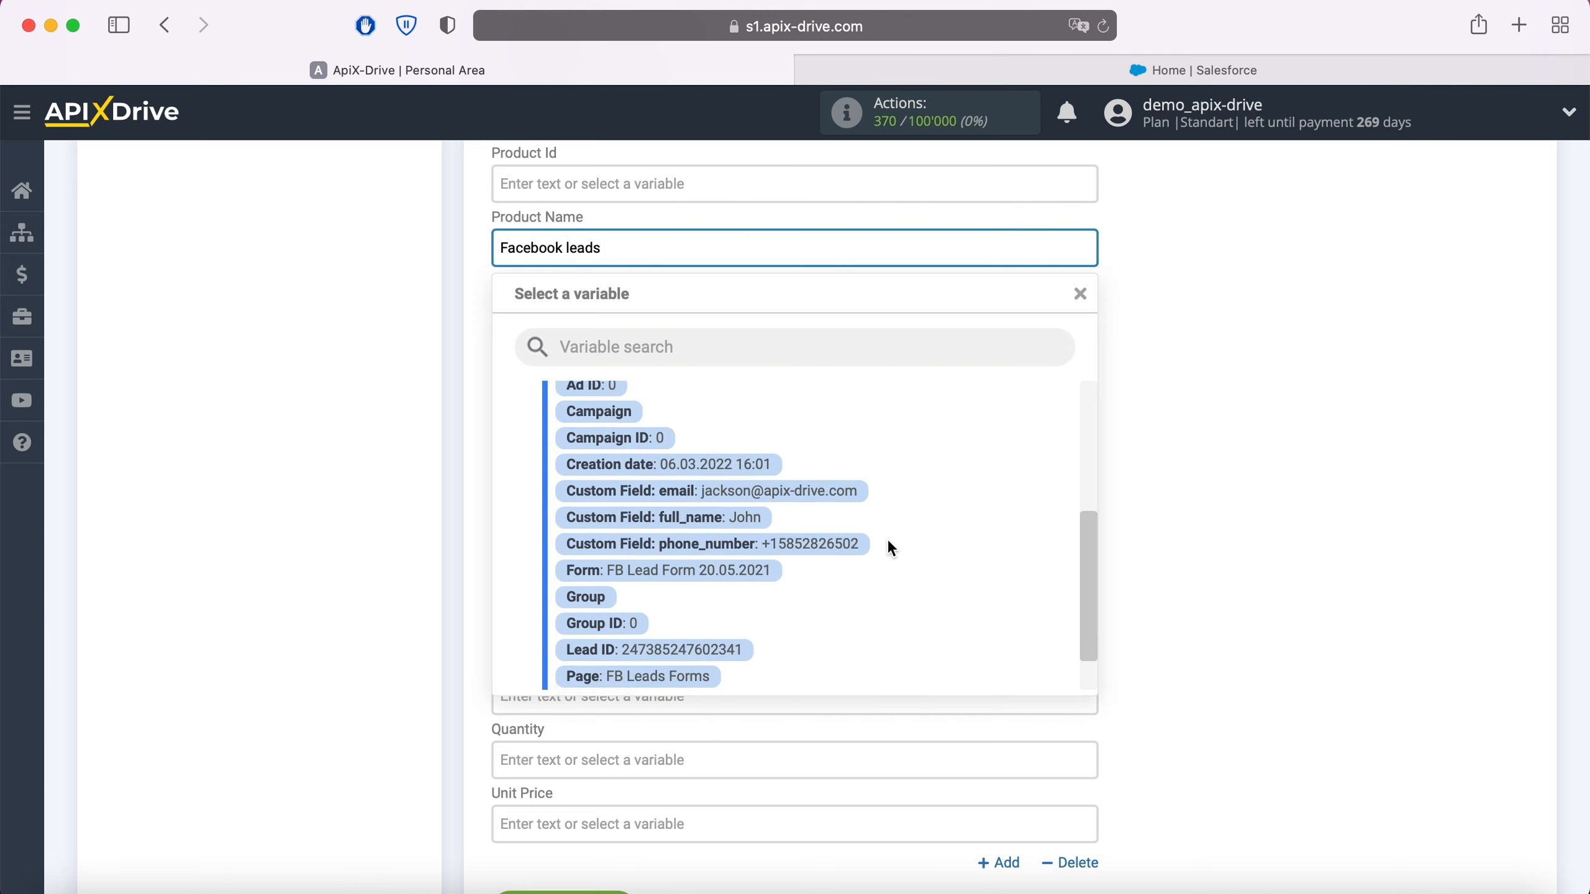
click(745, 529)
Step: Set the product's Quantity to 1 and Unit Price to 100, and continue to the destination test
click(579, 749)
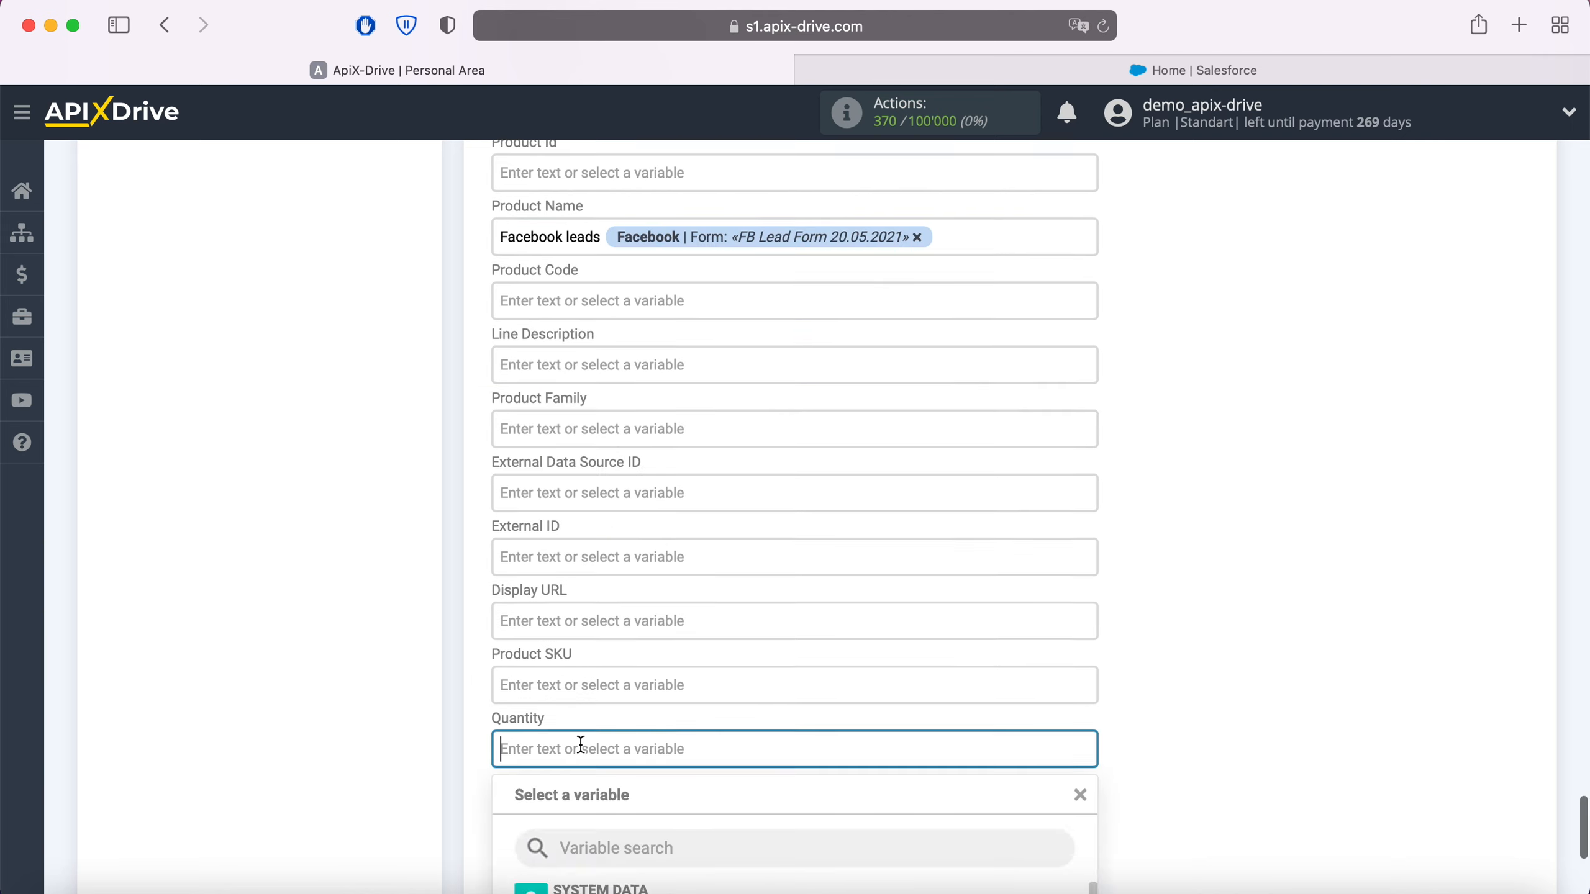
text(1)
key(Tab)
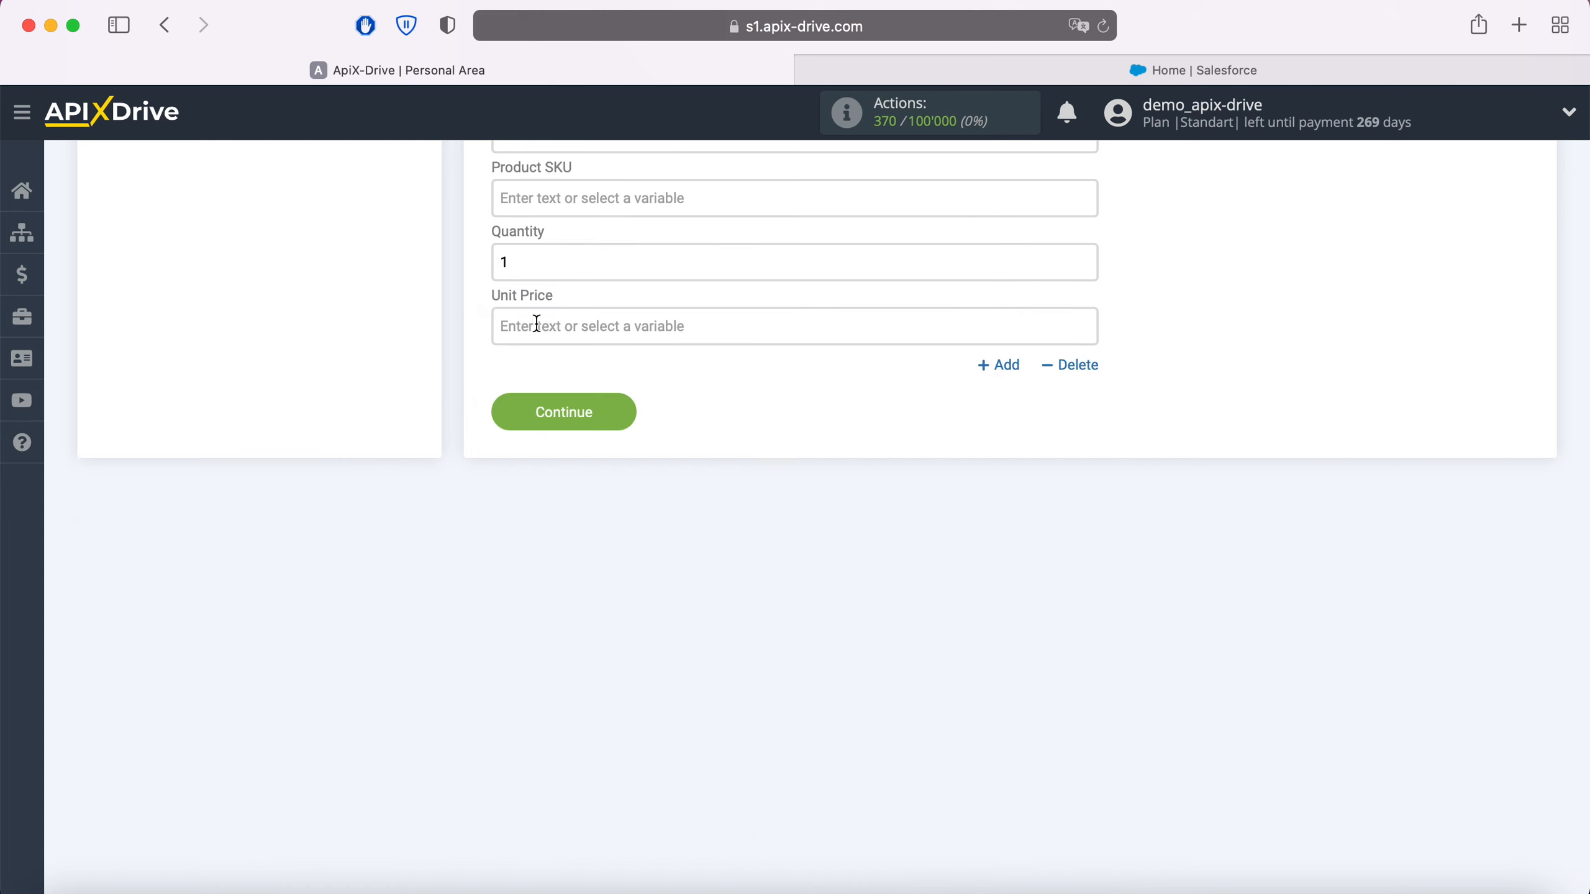
text(100)
click(410, 383)
click(607, 413)
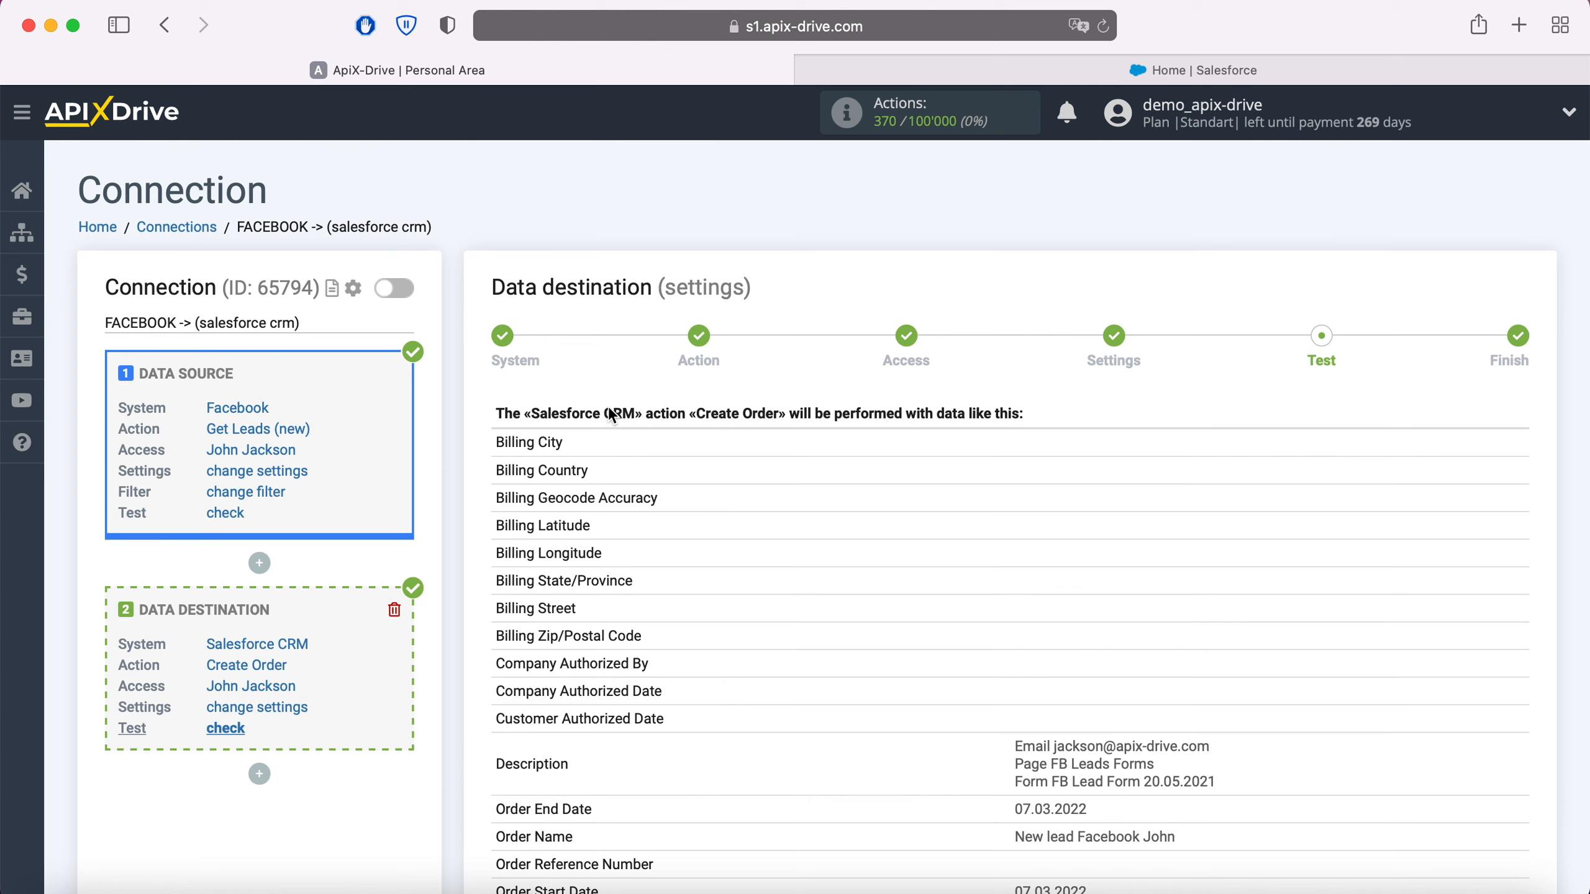
Step: Review the sample order data and send the test data to Salesforce CRM
scroll(611, 414, down, 20)
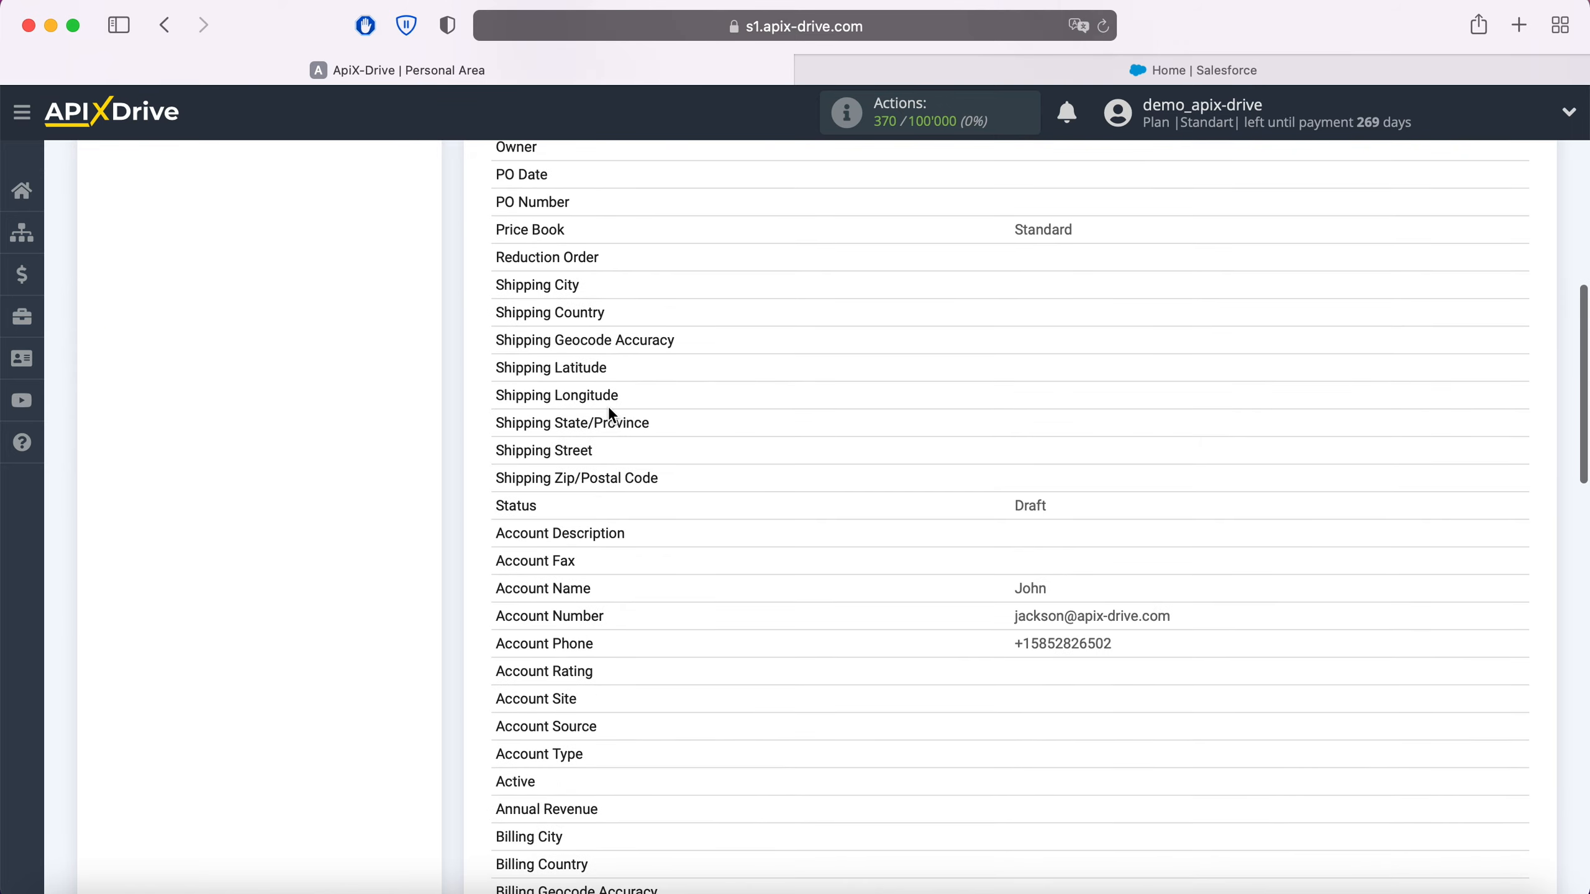
scroll(609, 415, down, 2)
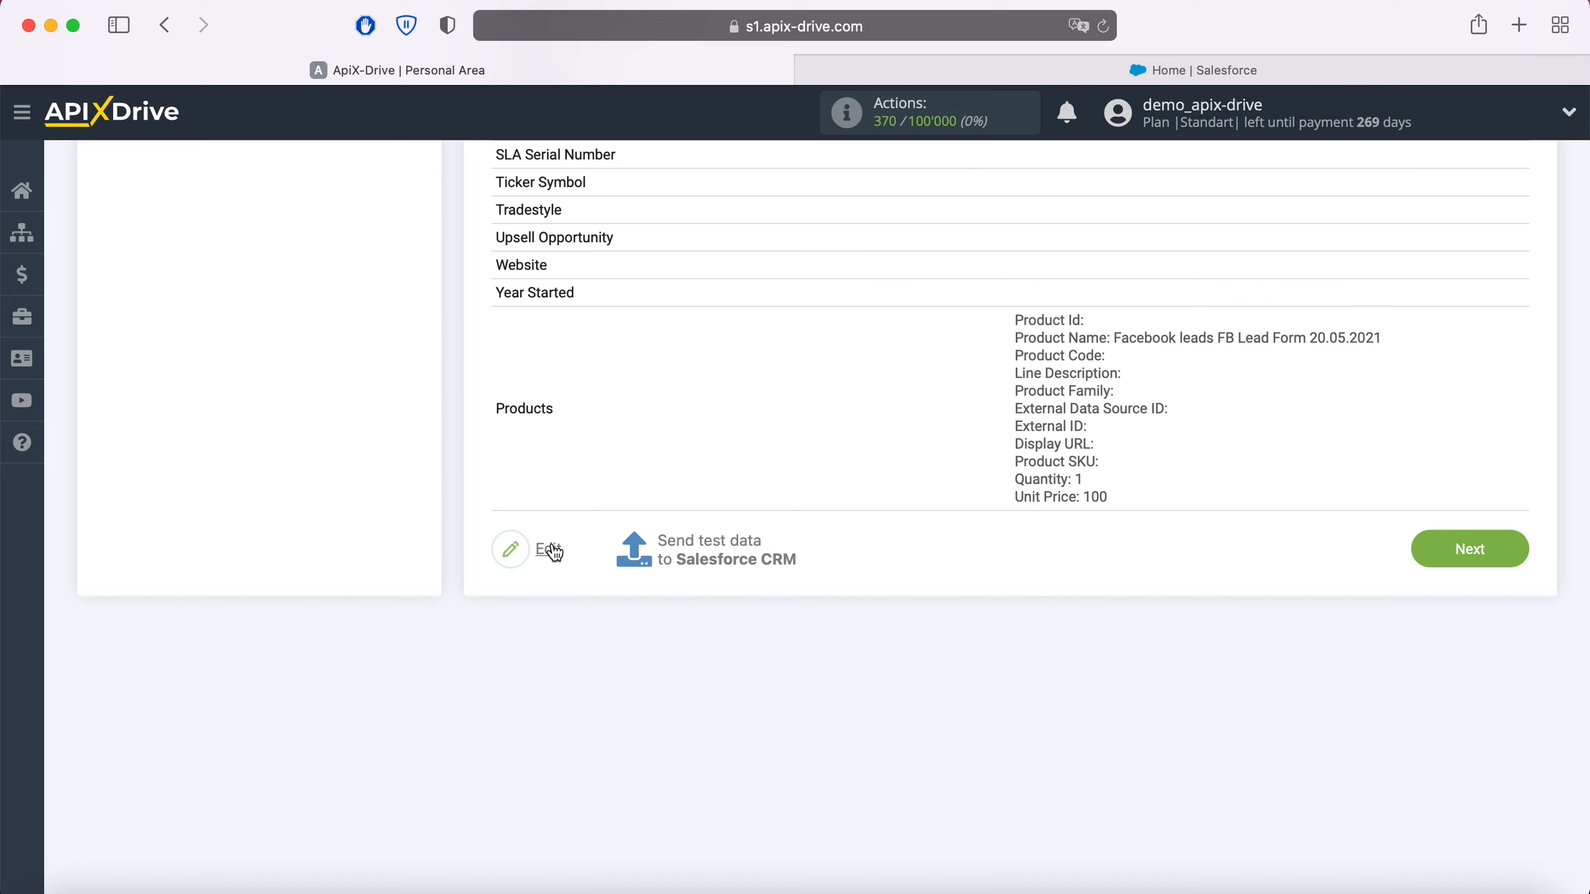
click(721, 550)
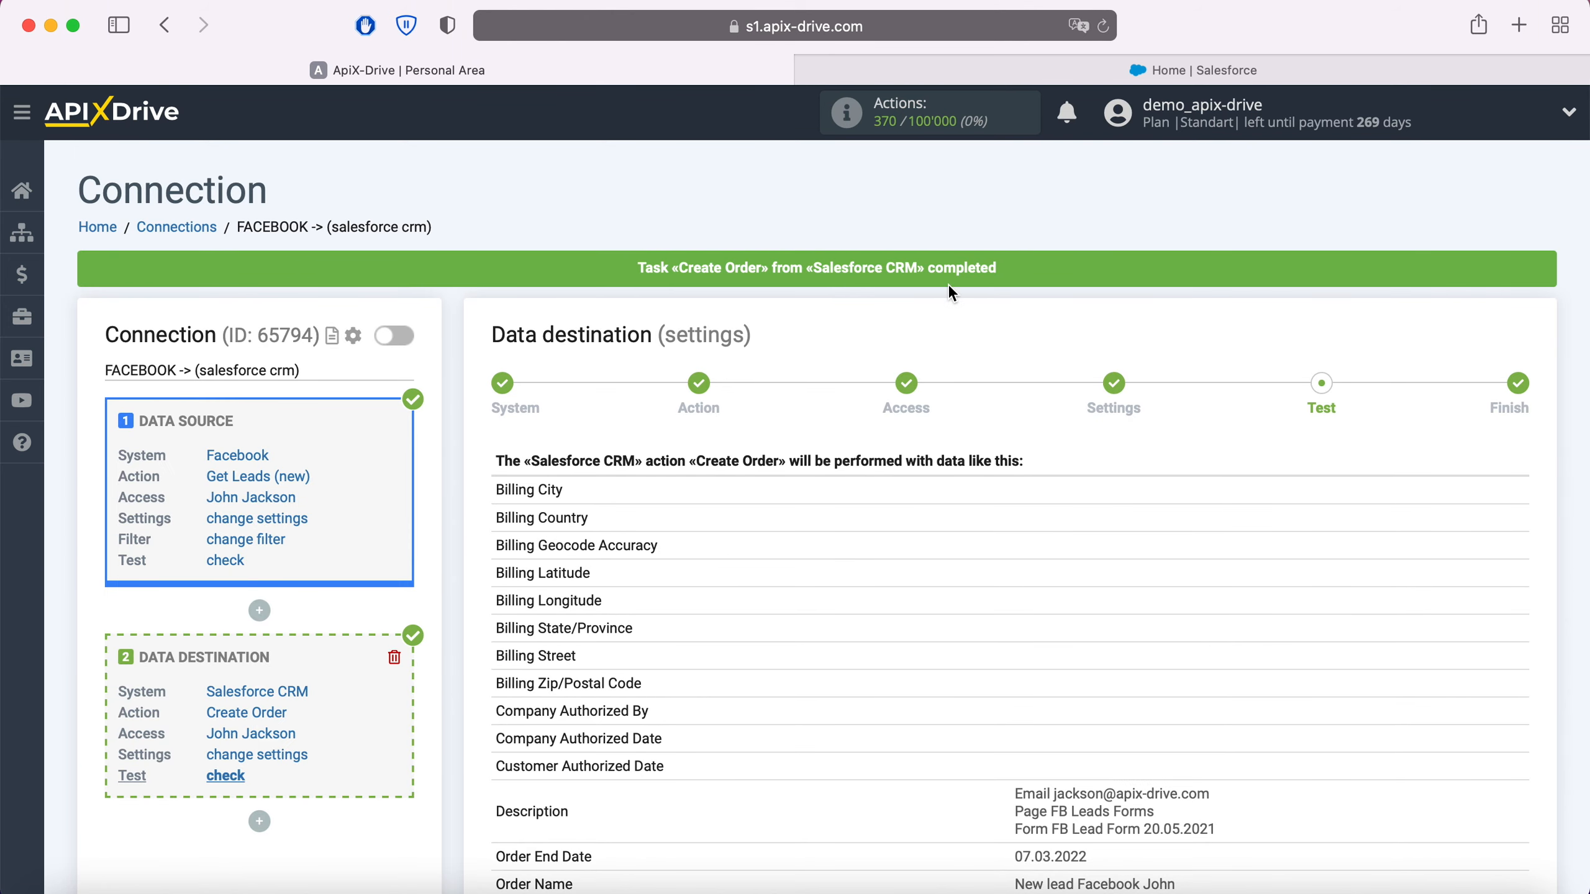
Step: Switch to Salesforce, open the newly created order from the order list and examine its detail fields
click(1145, 71)
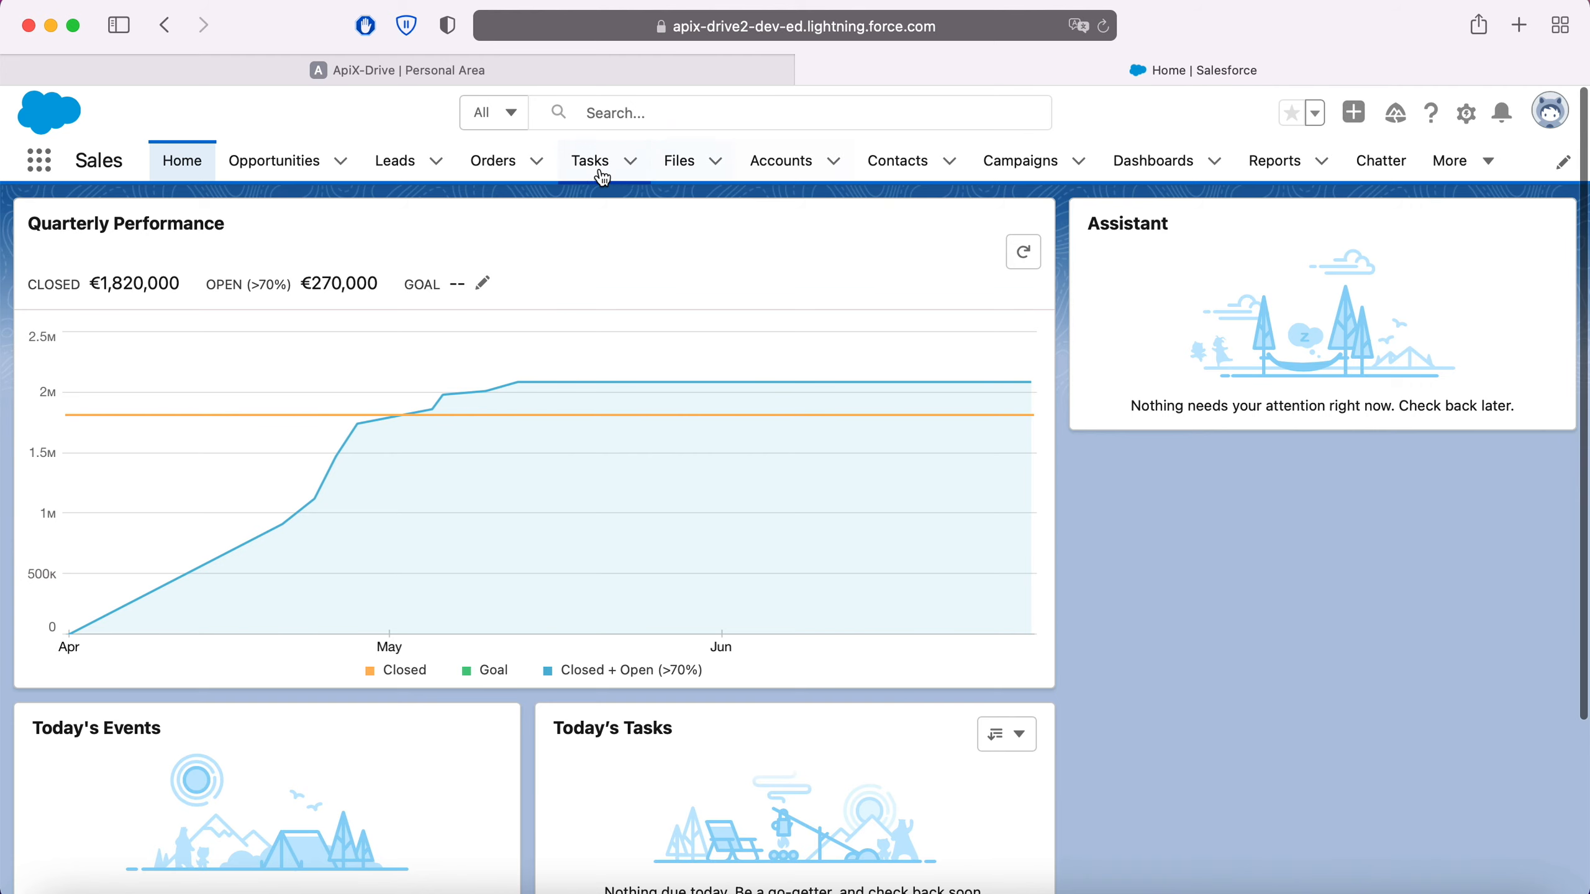
click(503, 160)
click(166, 362)
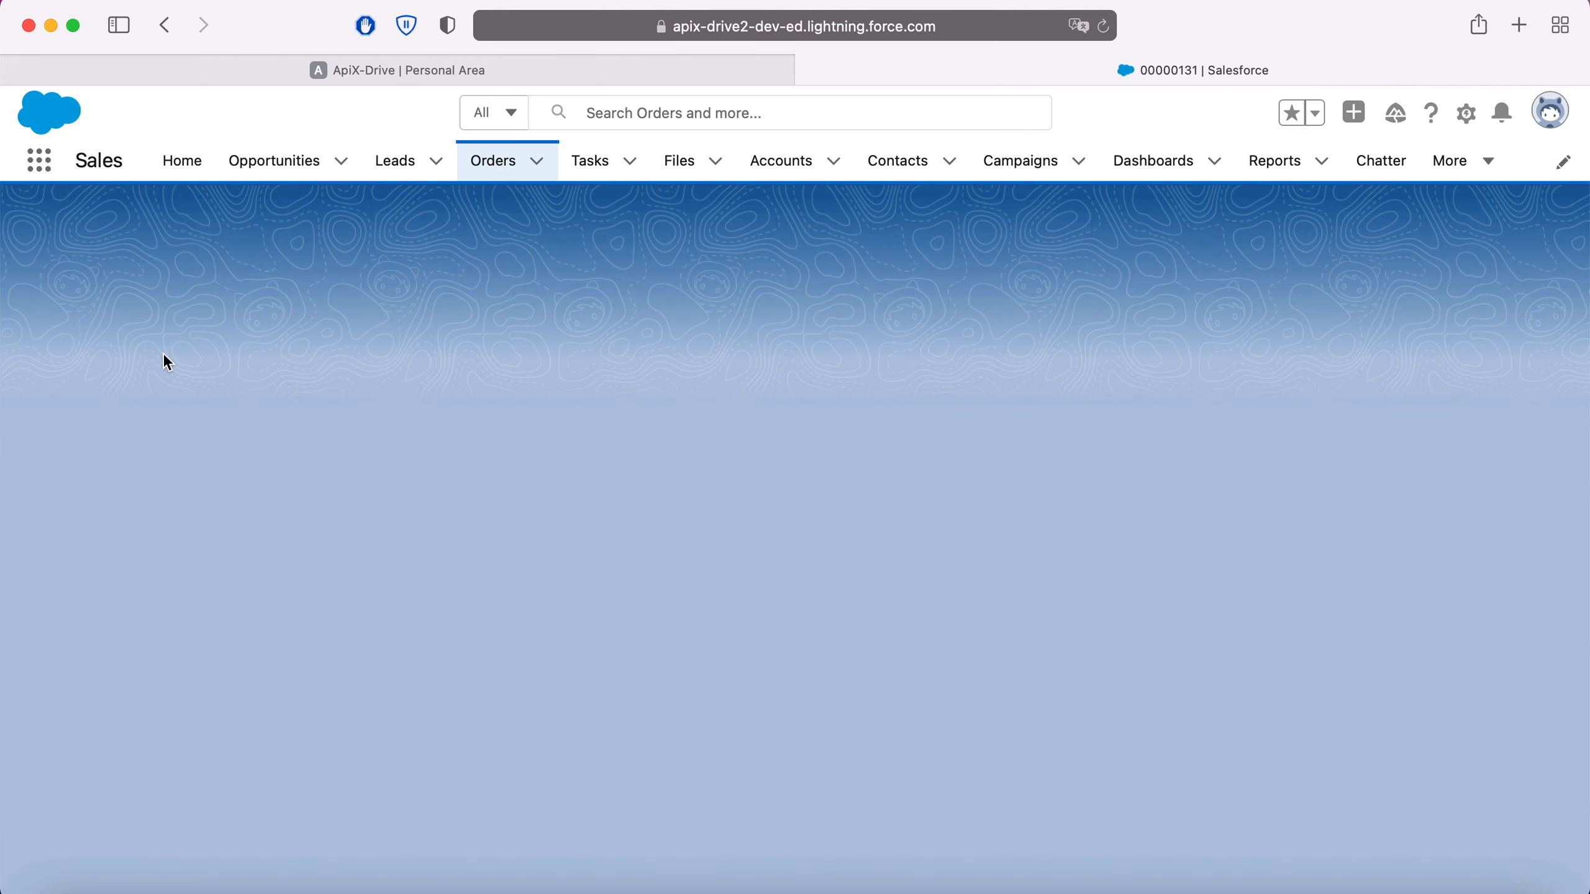
click(207, 483)
scroll(395, 517, down, 5)
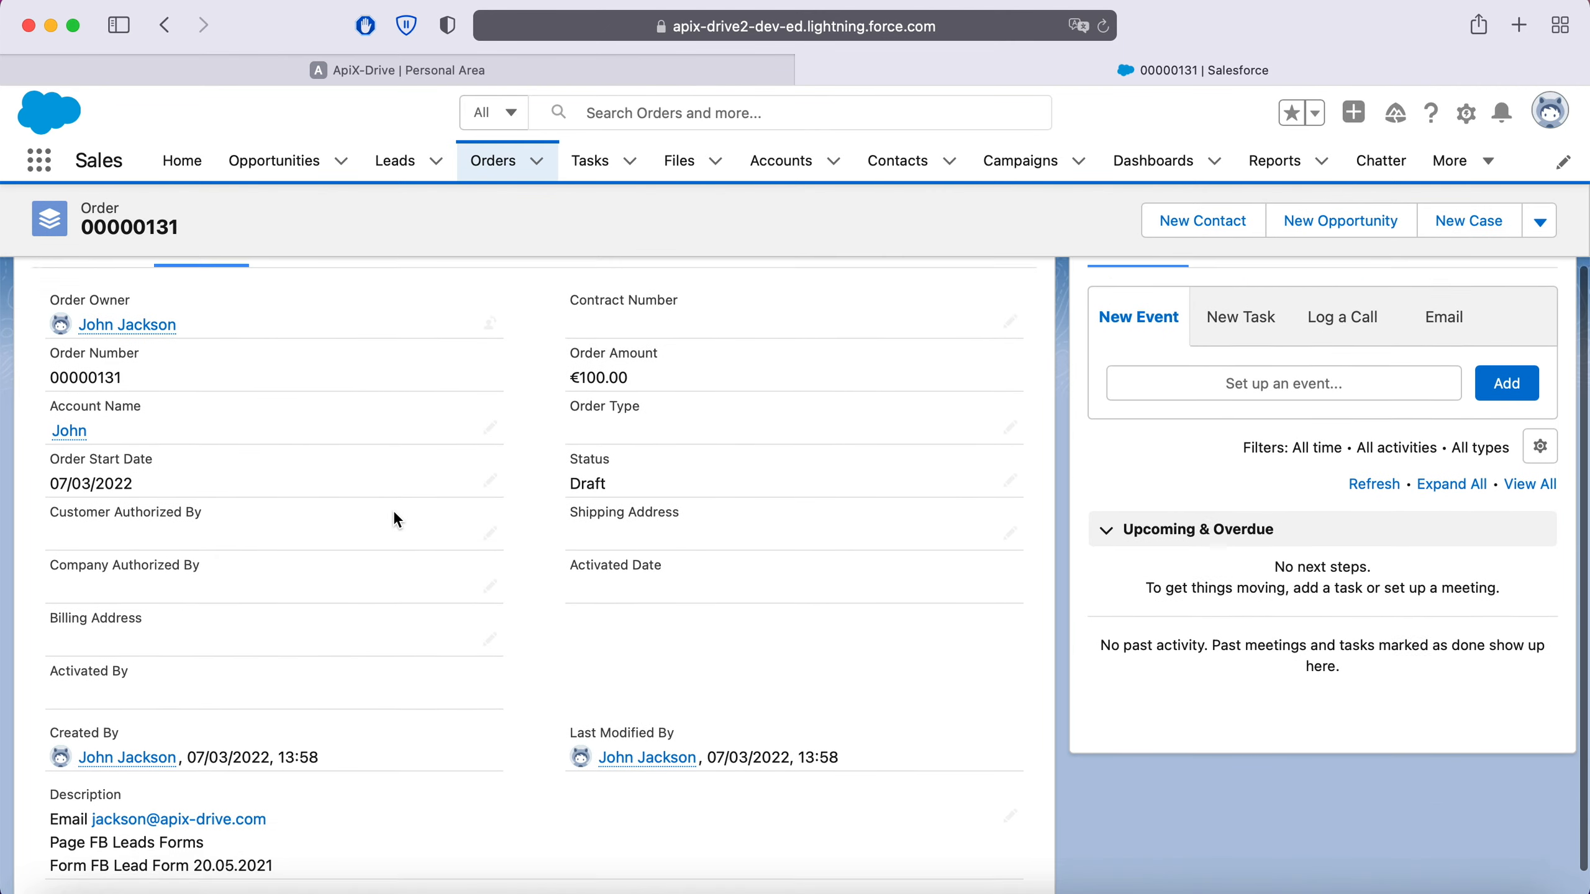
scroll(303, 496, up, 5)
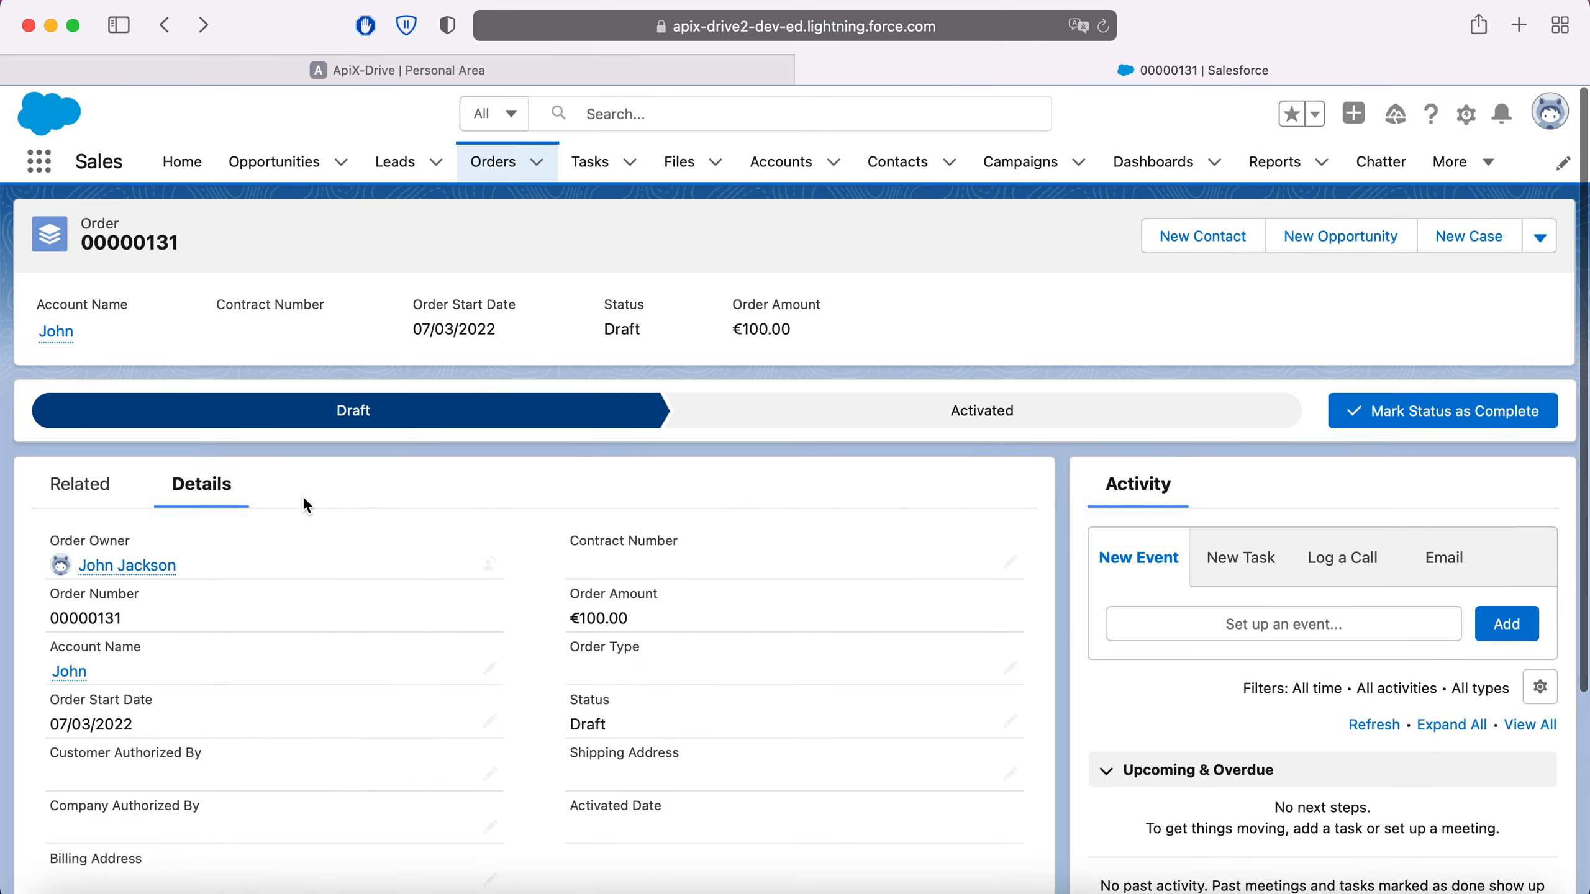
Step: Examine the order's related records, including its product, quantity, unit price and history
click(74, 482)
scroll(450, 537, down, 5)
scroll(450, 538, down, 3)
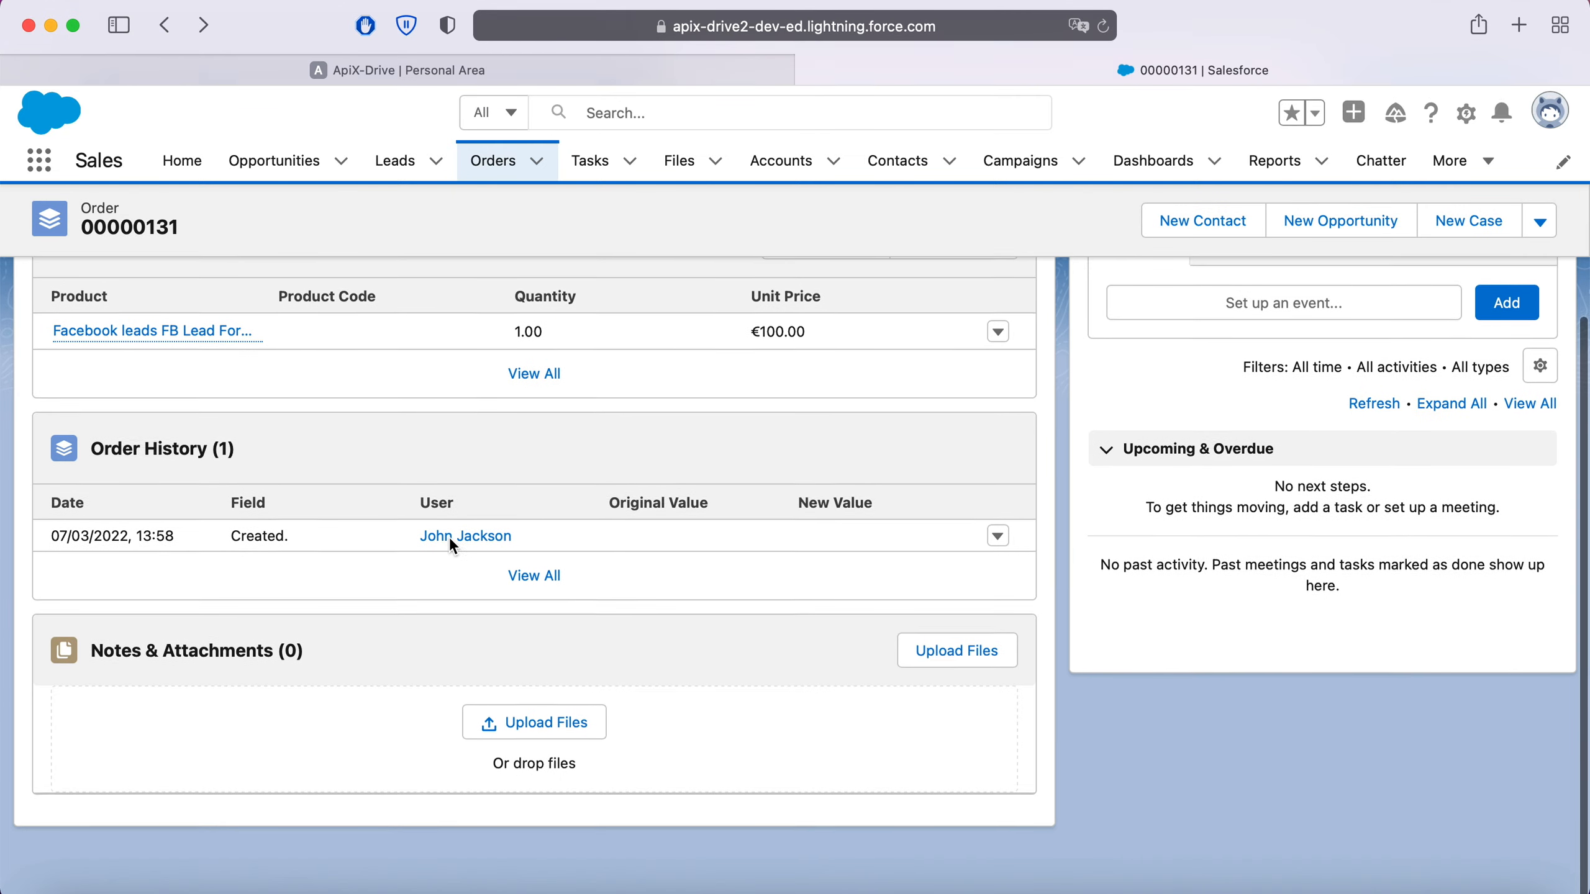
scroll(450, 542, up, 6)
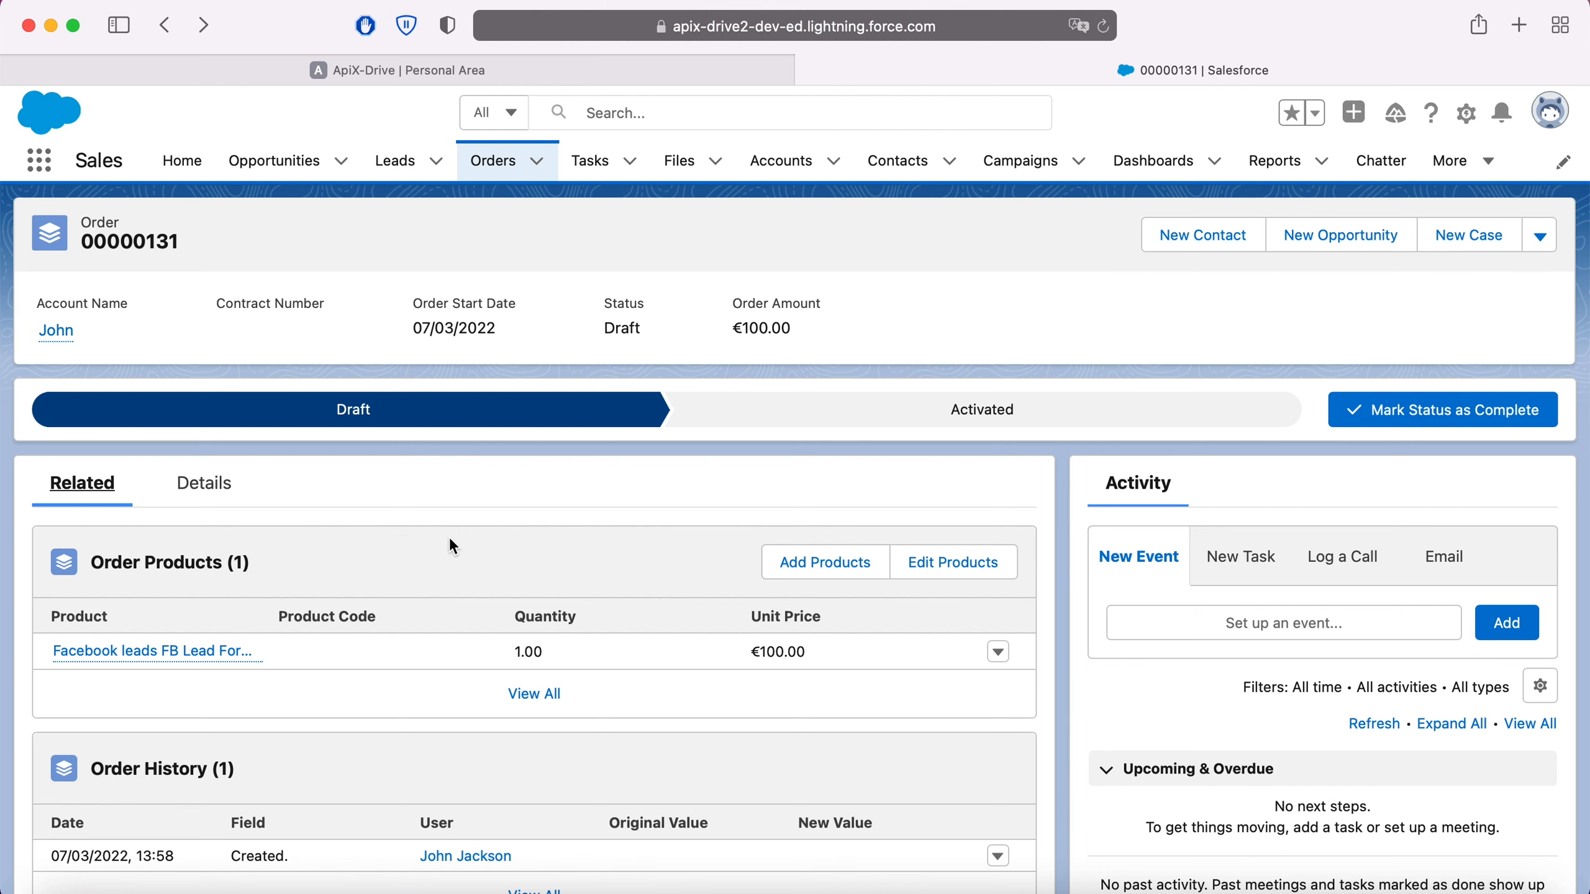
Step: Return to ApiX-Drive, finish the data destination setup and enable automatic updates for the connection
click(362, 63)
scroll(1399, 547, down, 20)
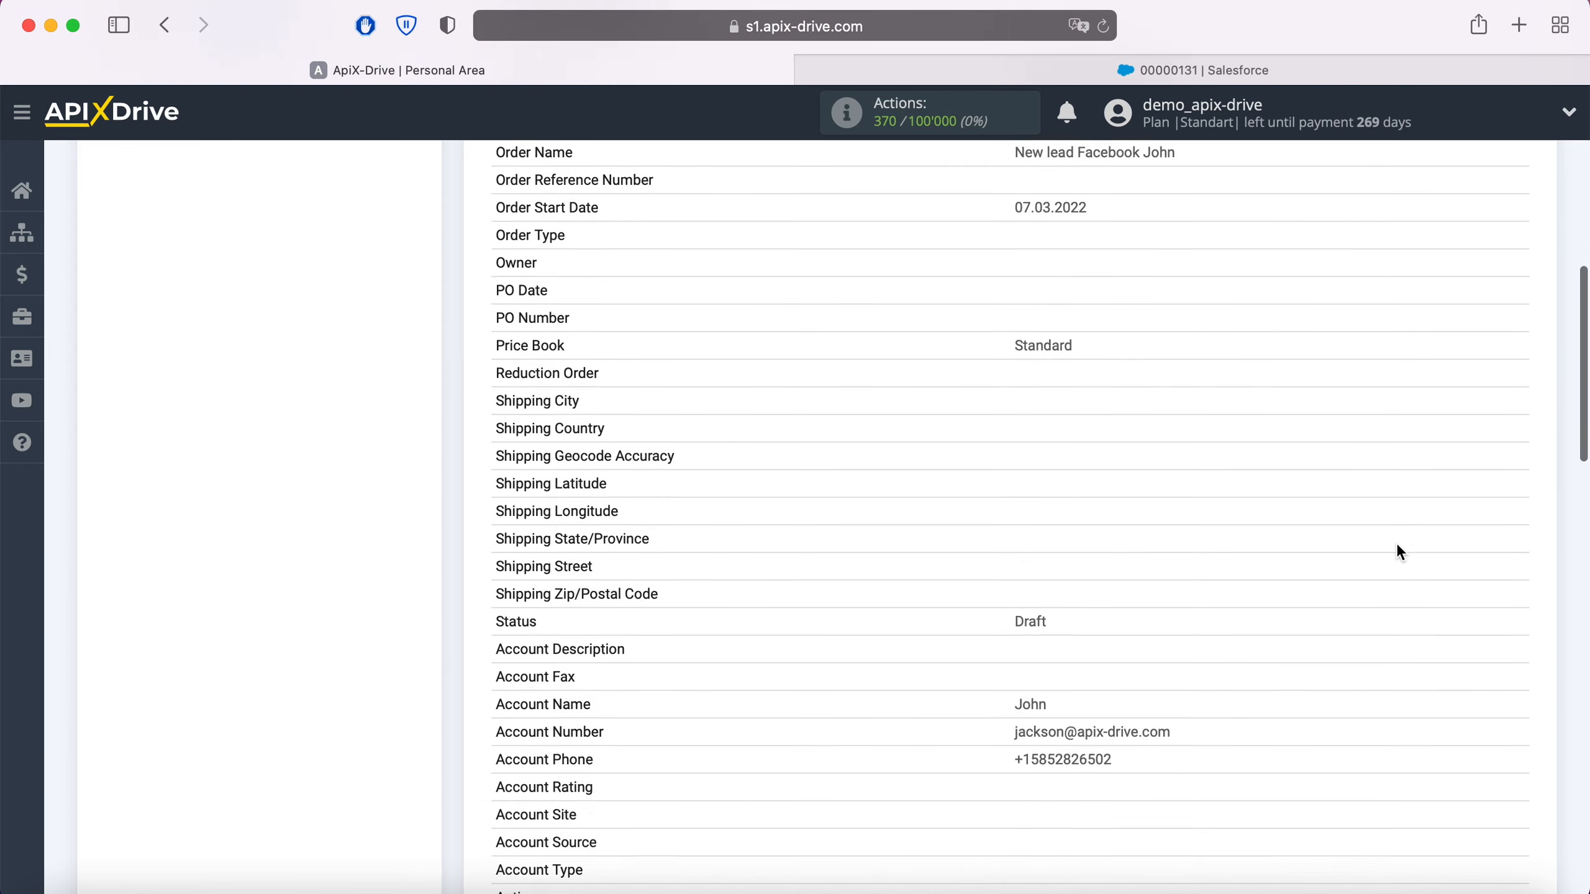
scroll(1400, 552, down, 10)
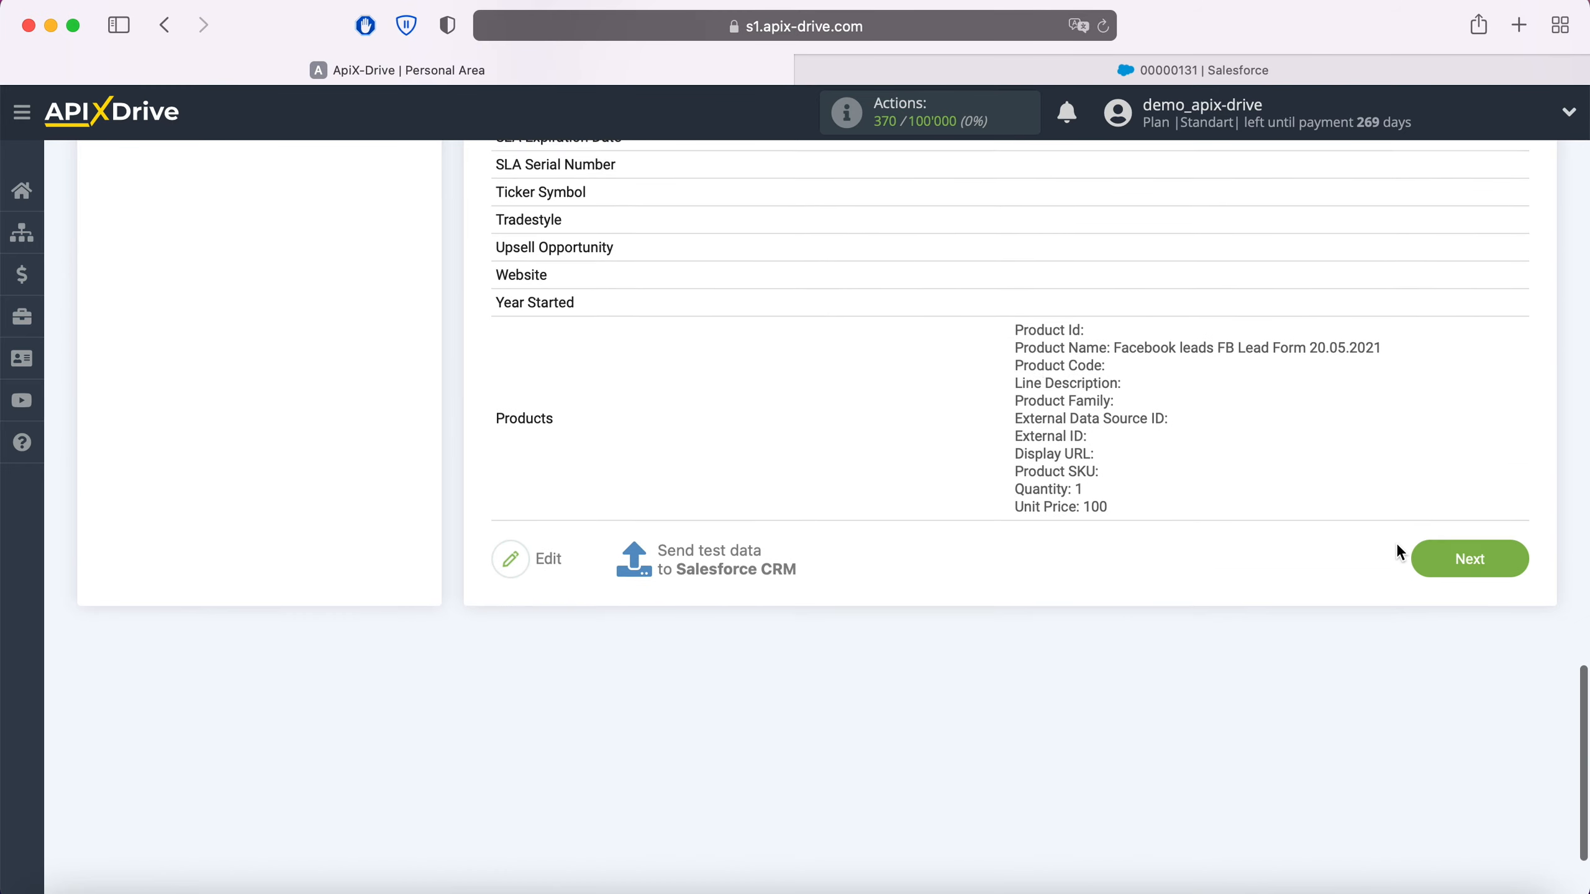
click(1513, 547)
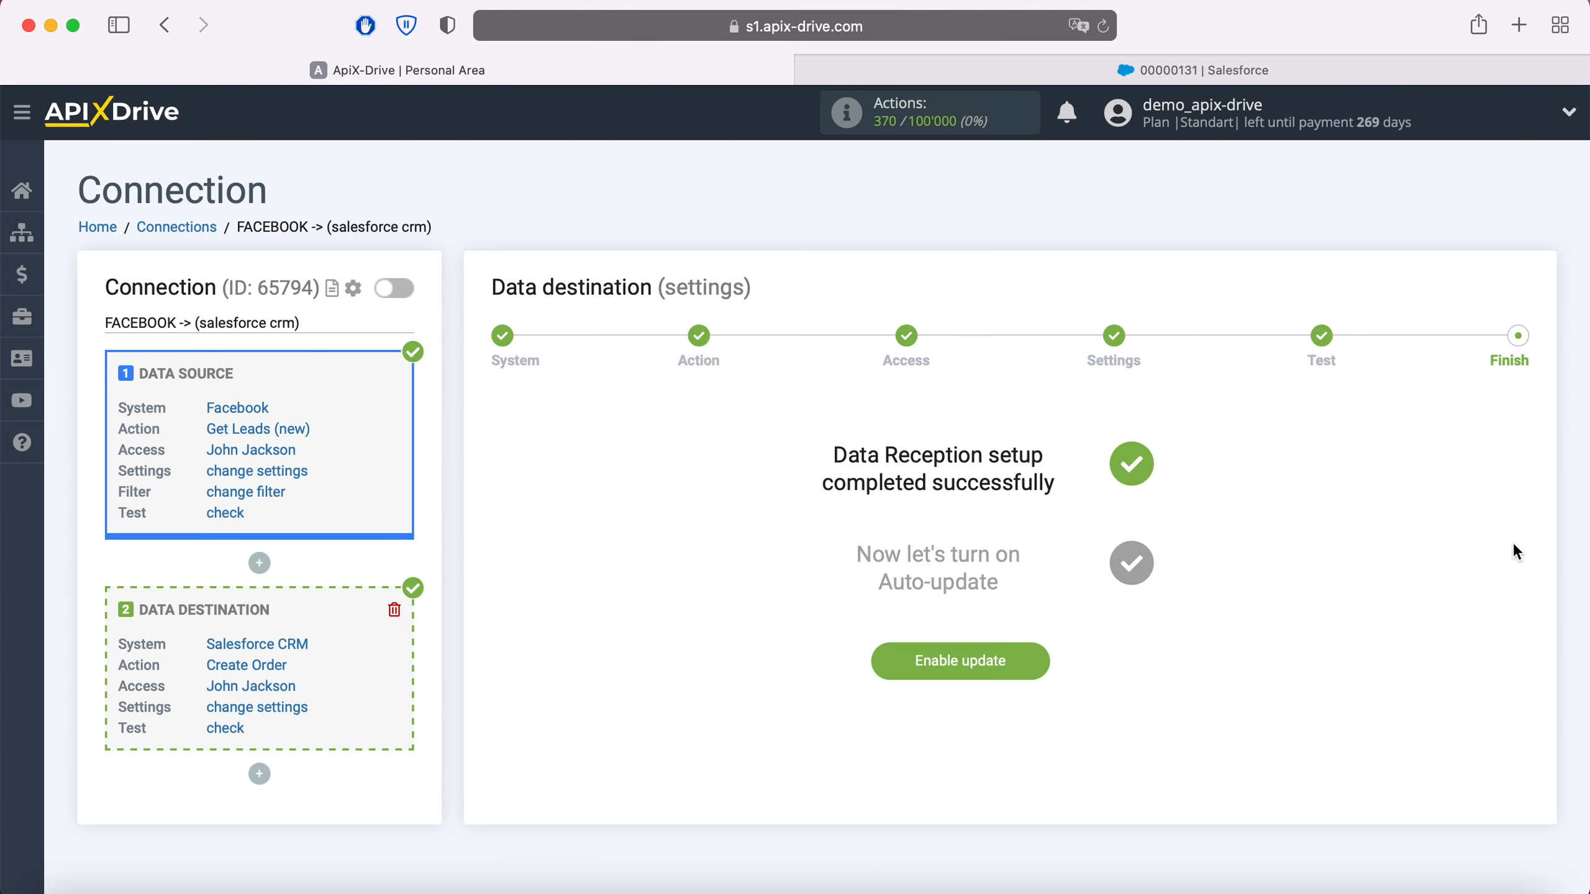
click(1030, 665)
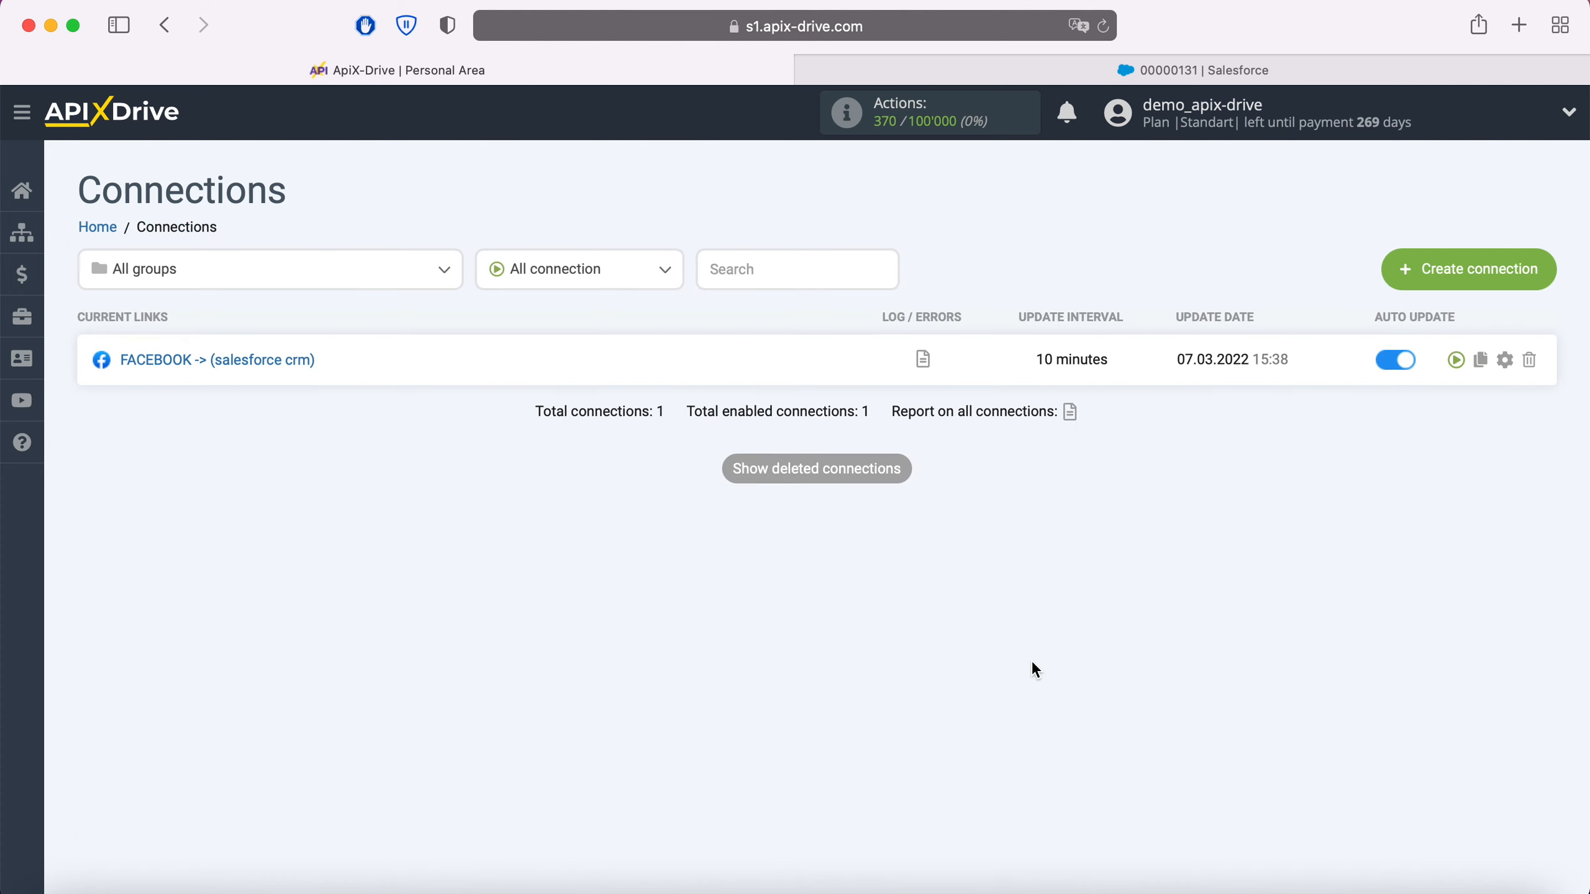
Step: Set the FACEBOOK -> (salesforce crm) connection's update interval to 5 minutes and save it
click(1509, 358)
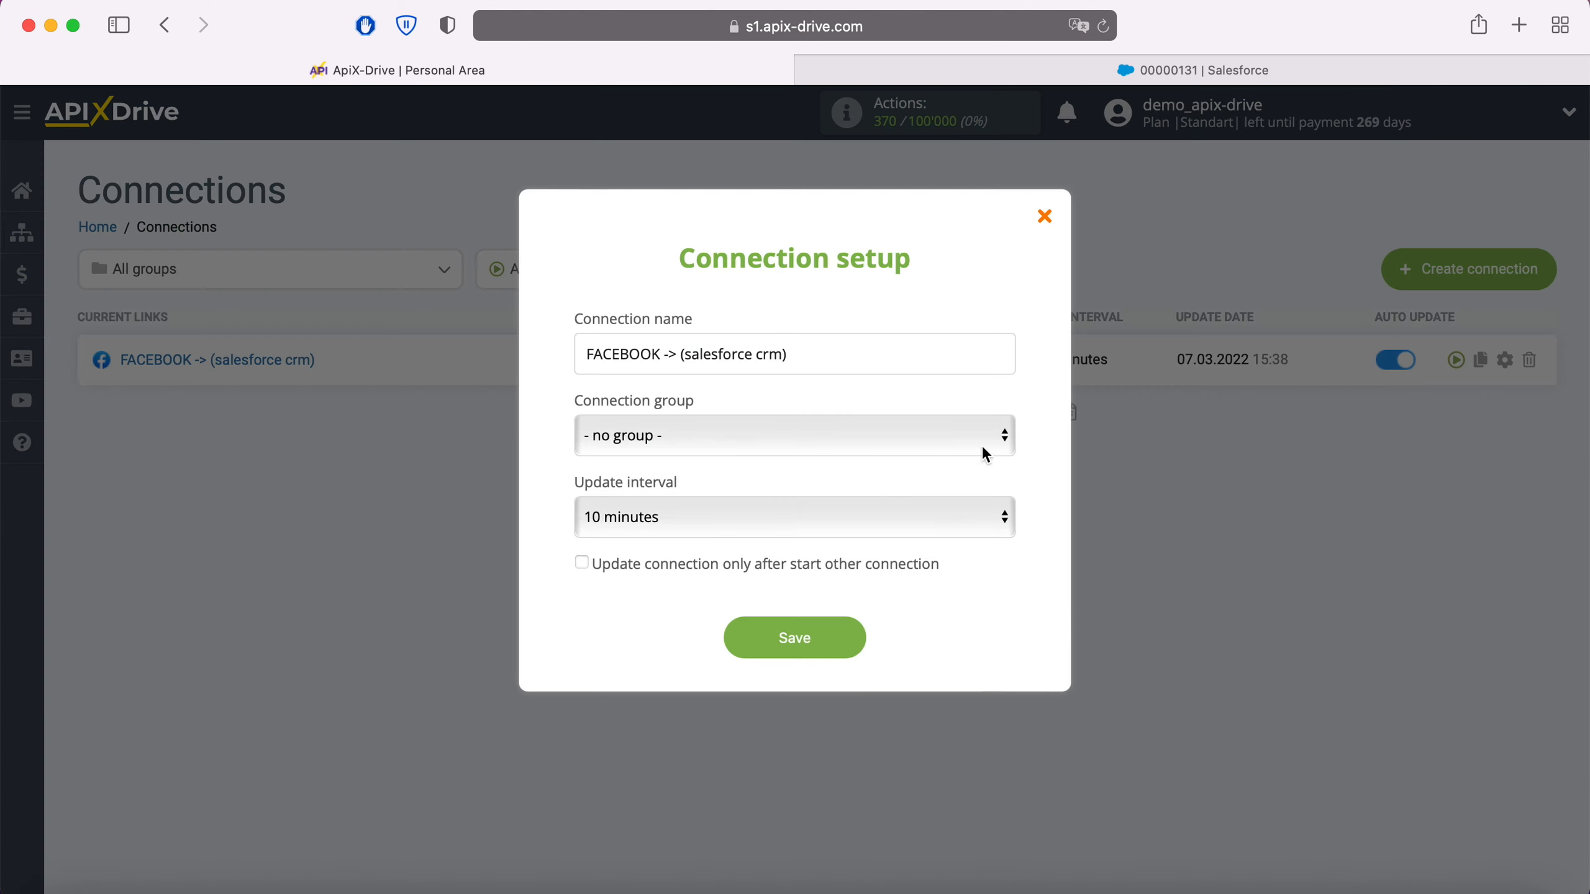
click(812, 516)
click(768, 483)
click(827, 636)
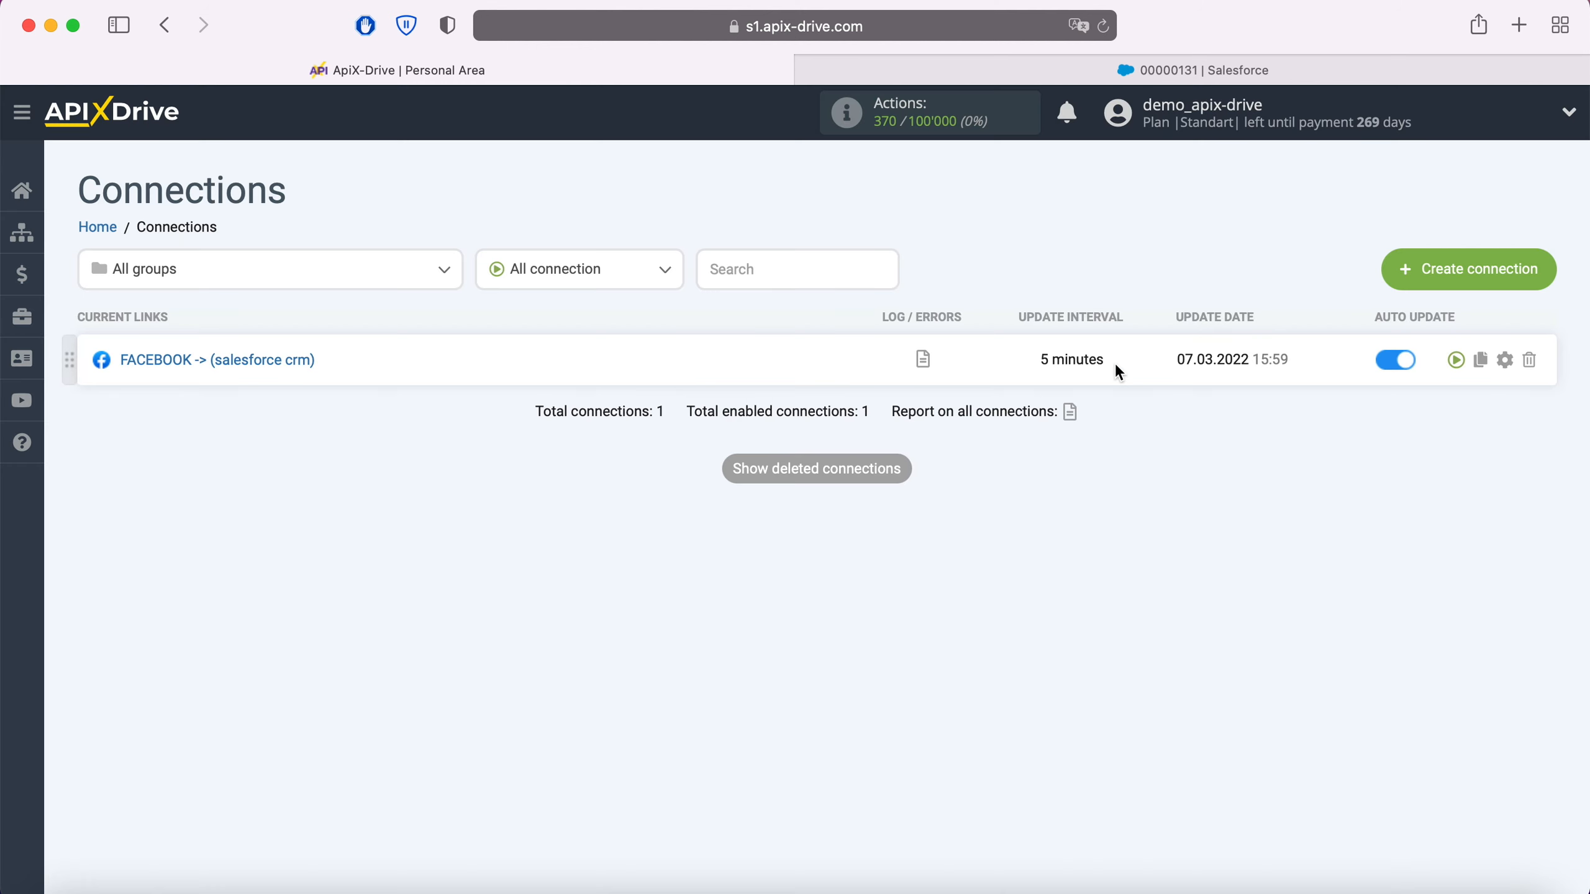